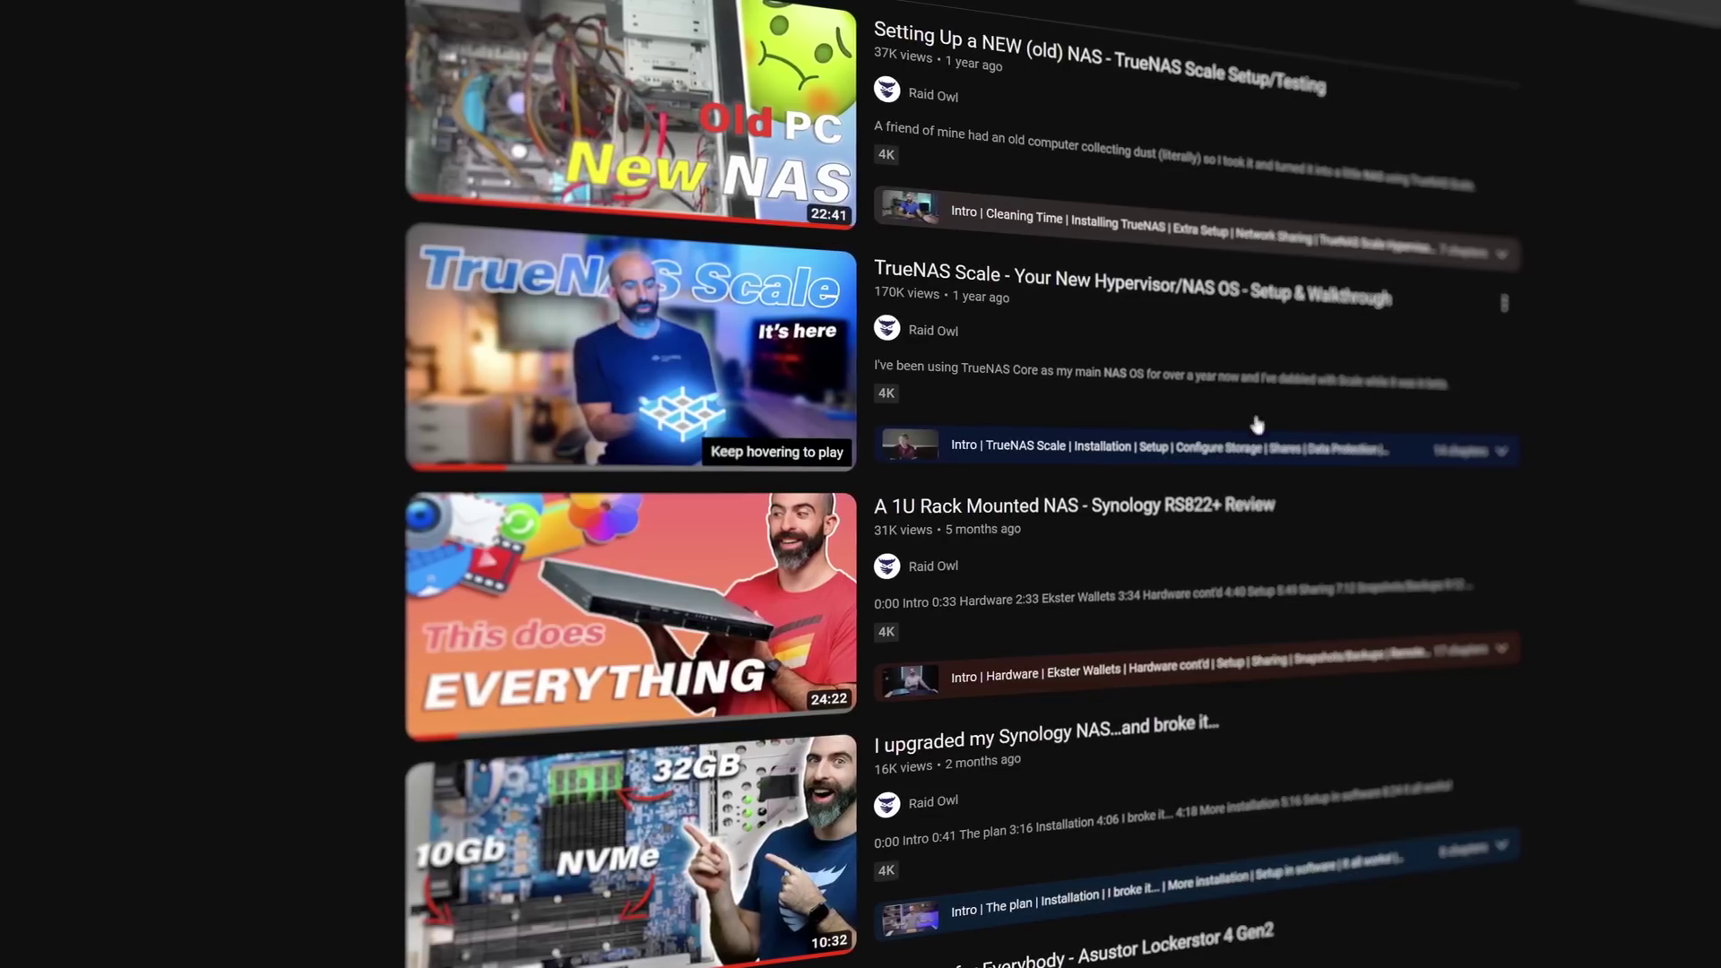
# Step: Scroll the channel's NAS videos down to The ultimate video editing NAS workflow
pyautogui.scroll(-5, 1315, 555)
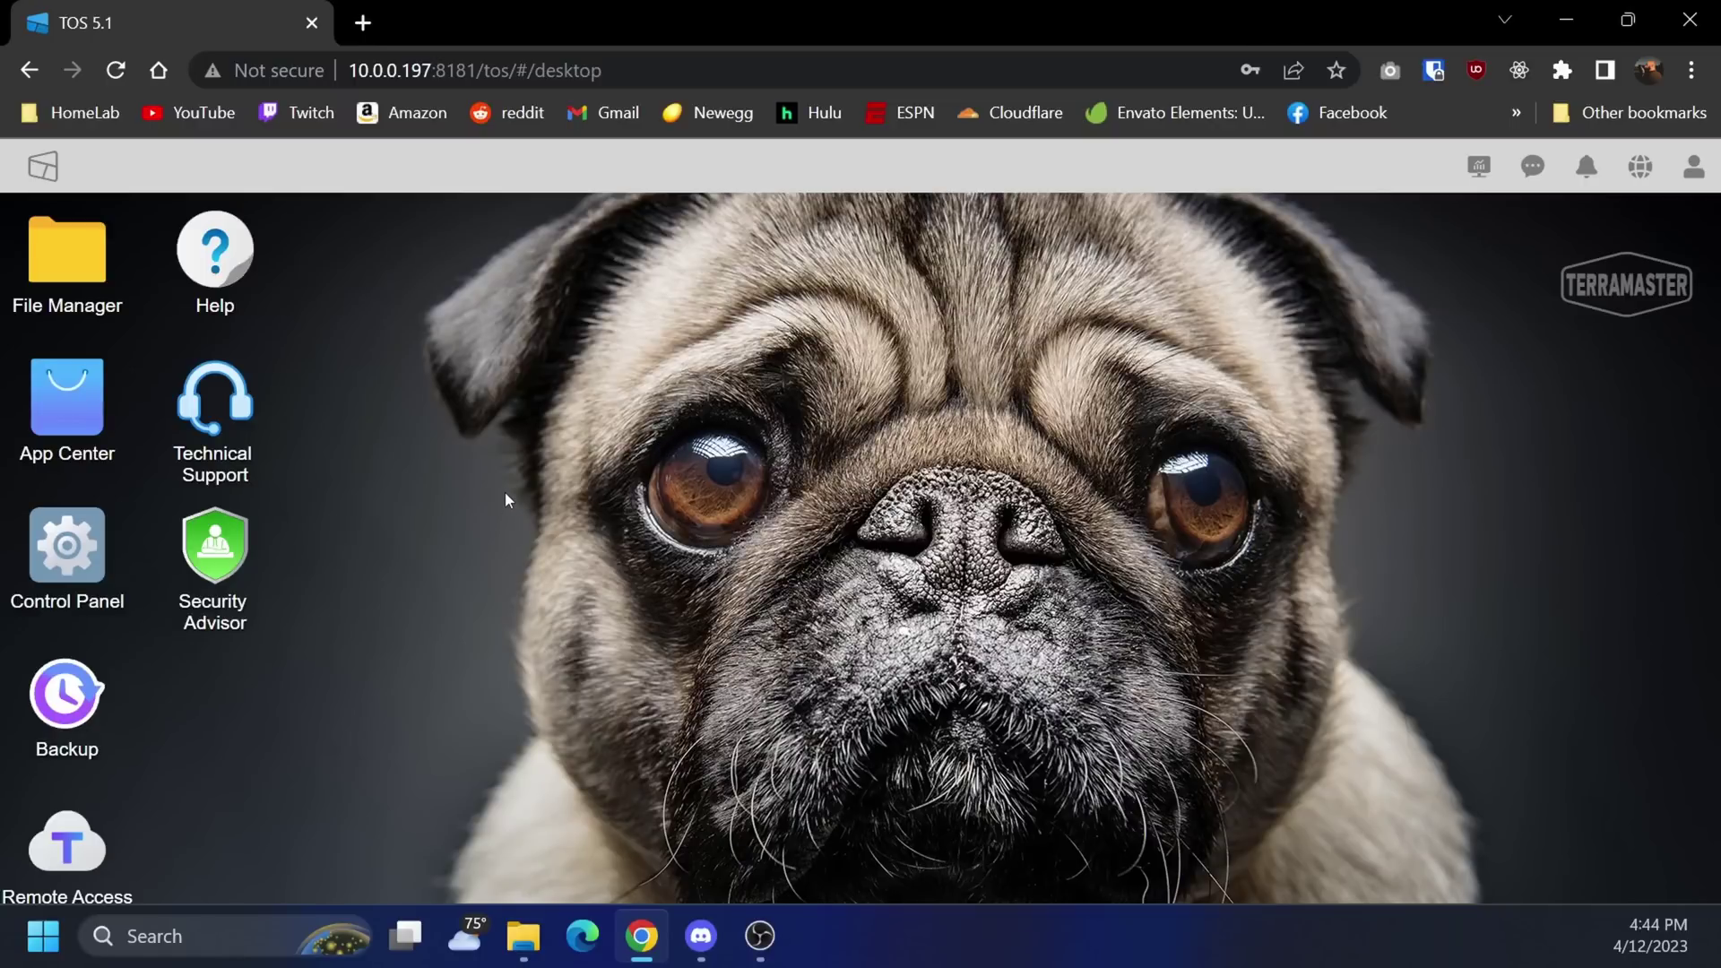
# Step: Zoom the web desktop out, then briefly open and close Technical Support
pyautogui.hotkey('ctrl', '-')
pyautogui.hotkey('ctrl', '-')
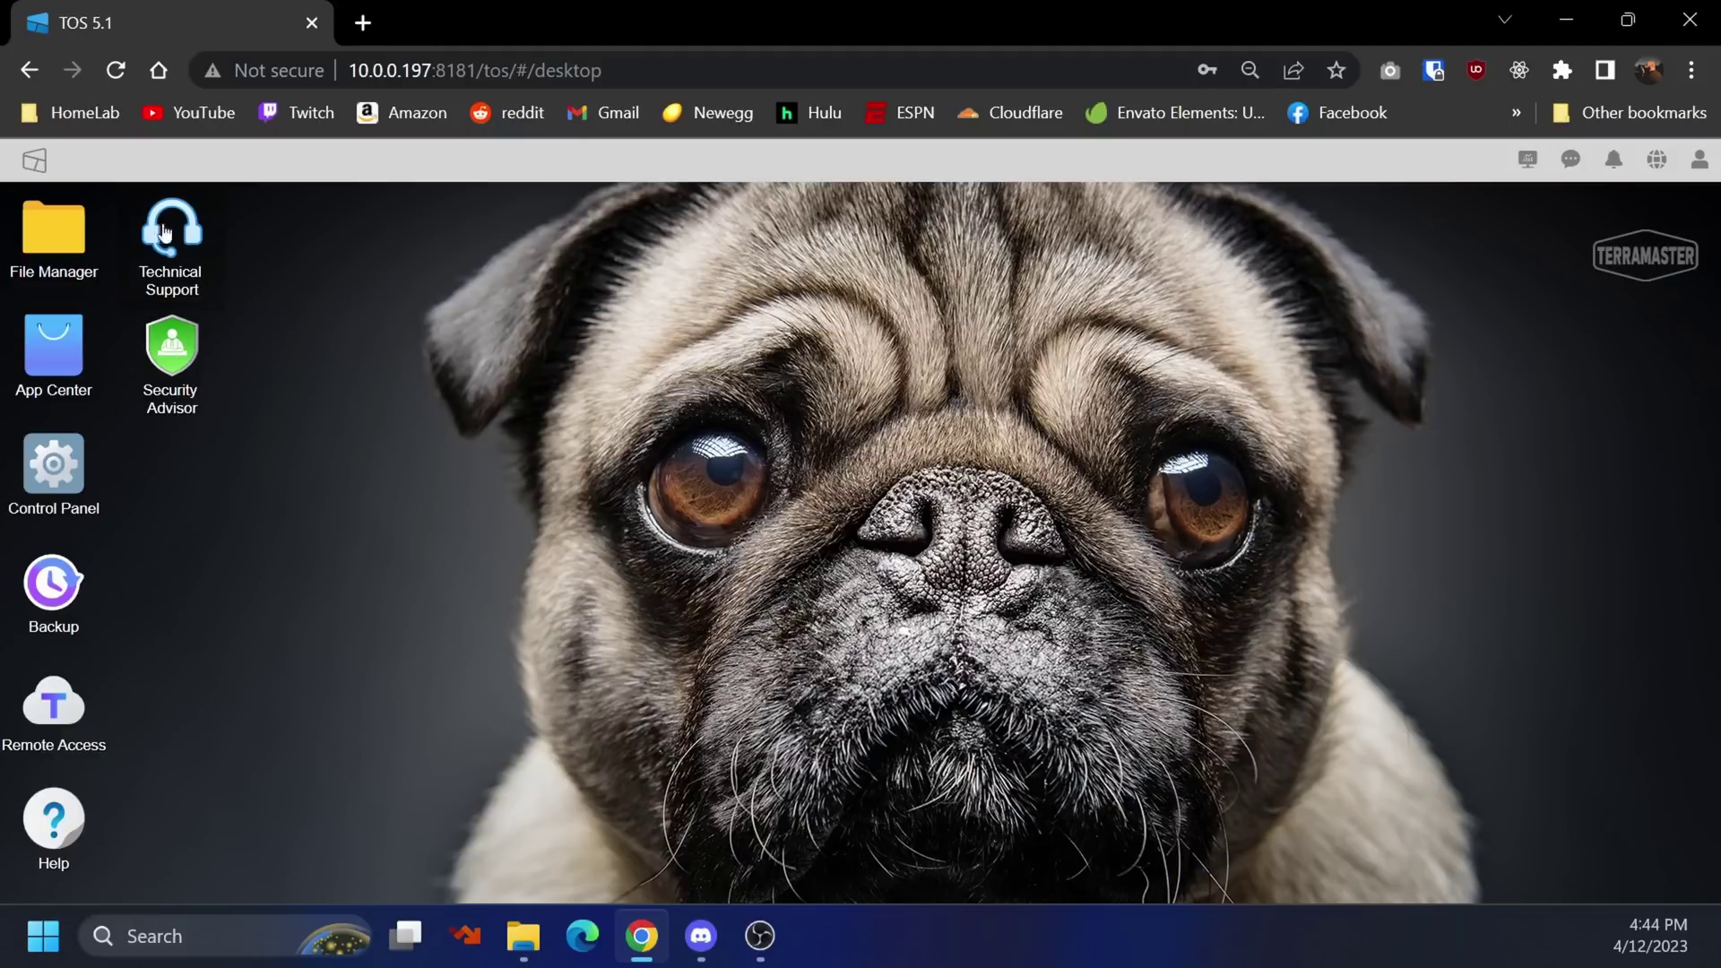
pyautogui.doubleClick(183, 245)
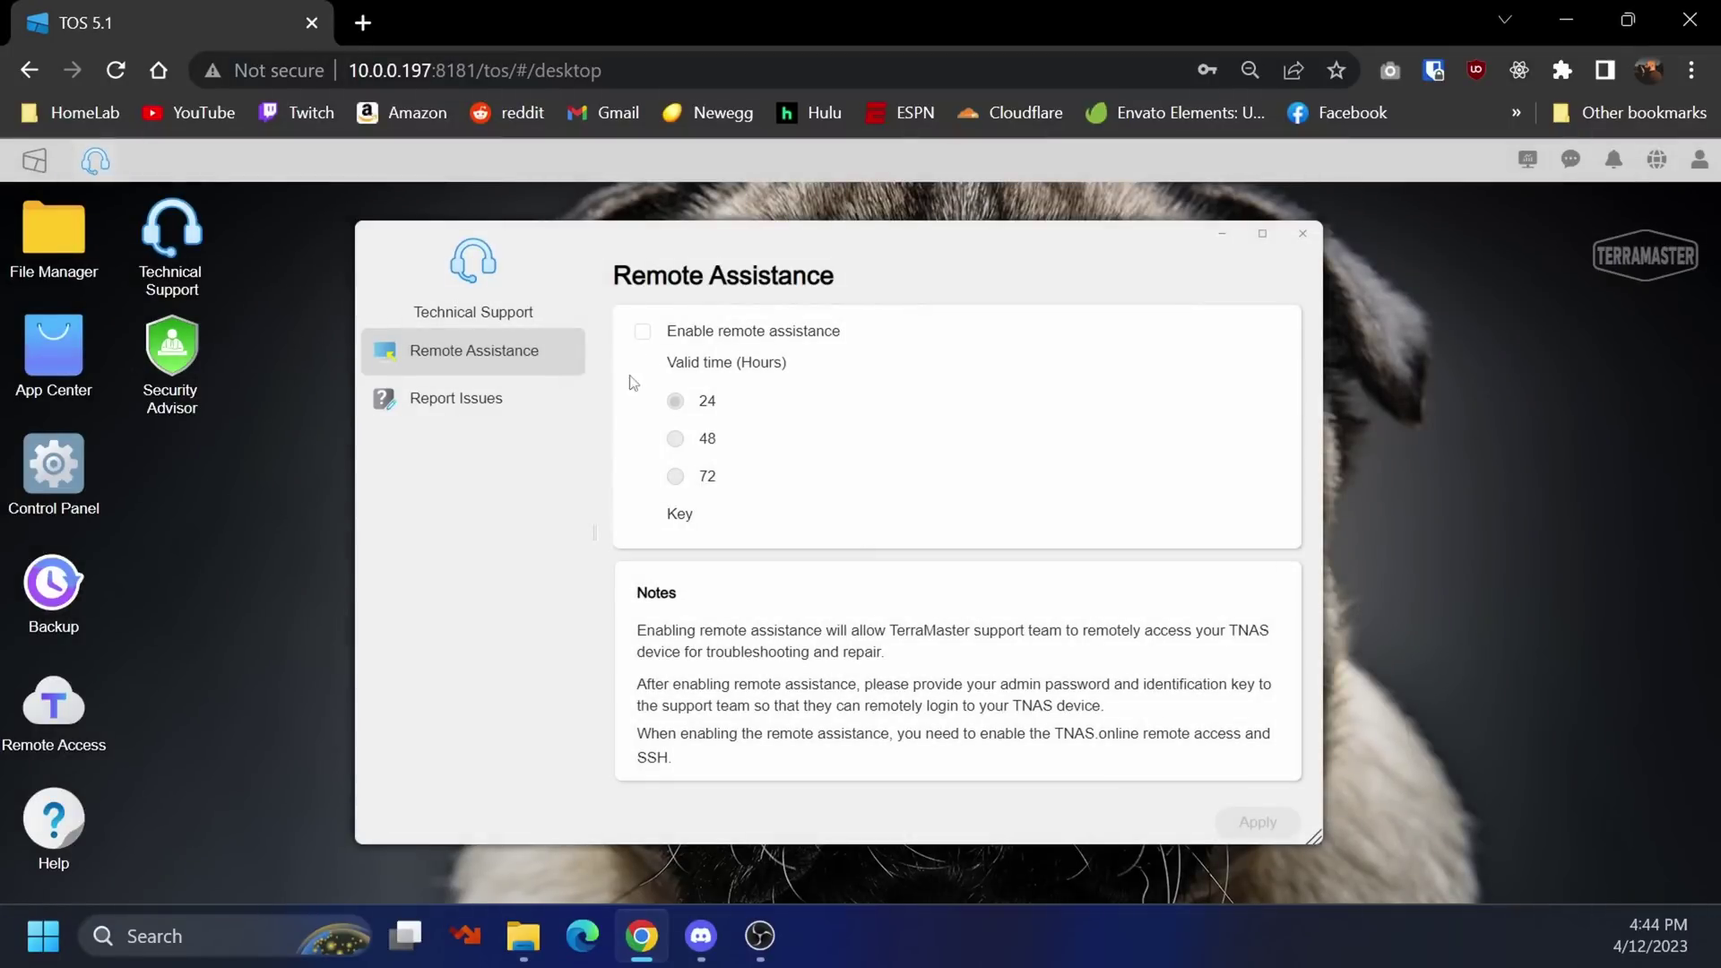
pyautogui.click(1302, 234)
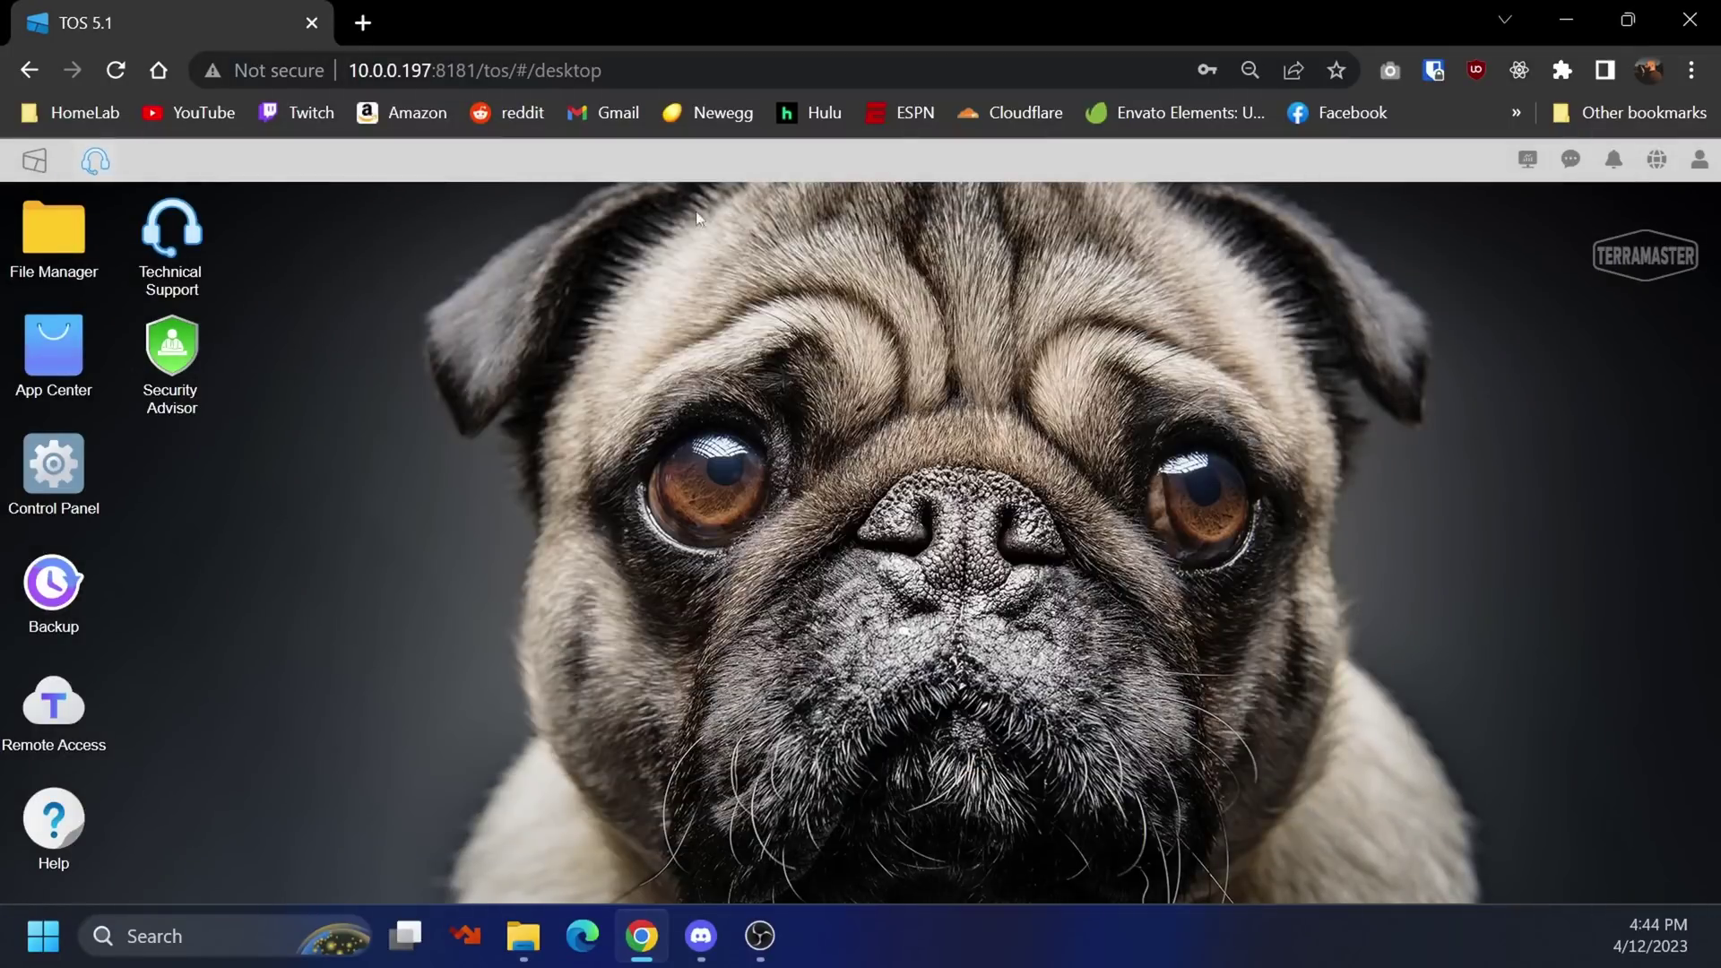
# Step: In File Manager, create a folder named test inside raidowl
pyautogui.click(54, 232)
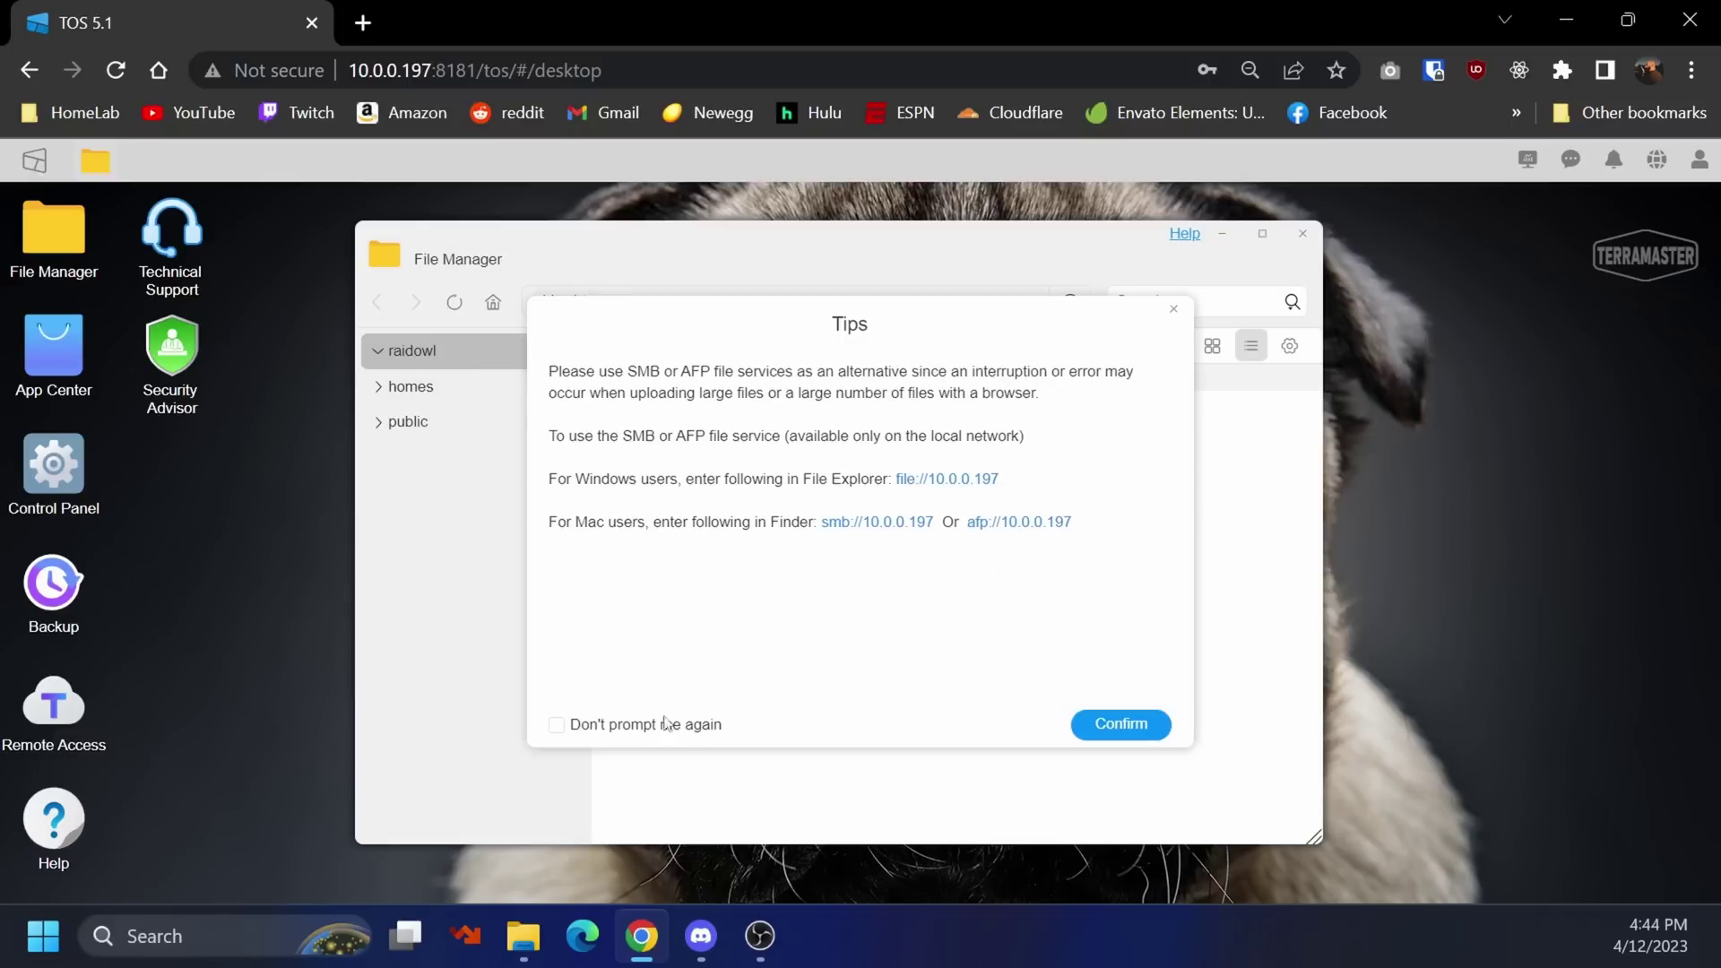
pyautogui.click(1078, 722)
pyautogui.doubleClick(665, 420)
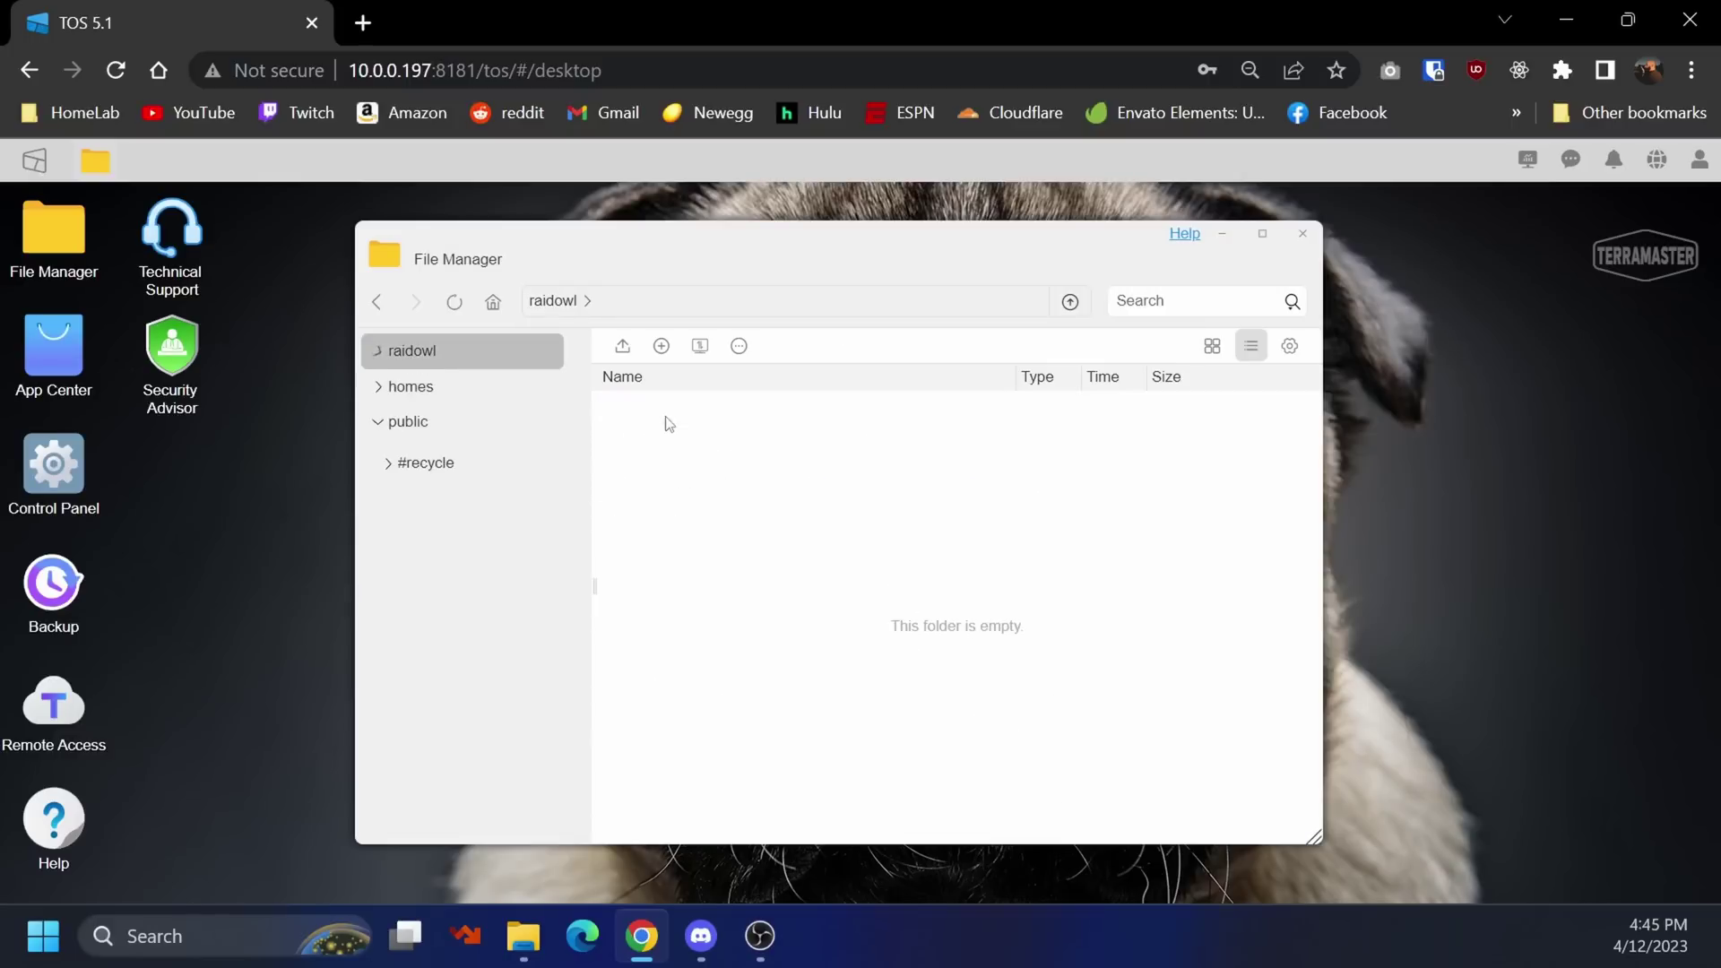
pyautogui.rightClick(686, 470)
pyautogui.click(726, 476)
pyautogui.write('test')
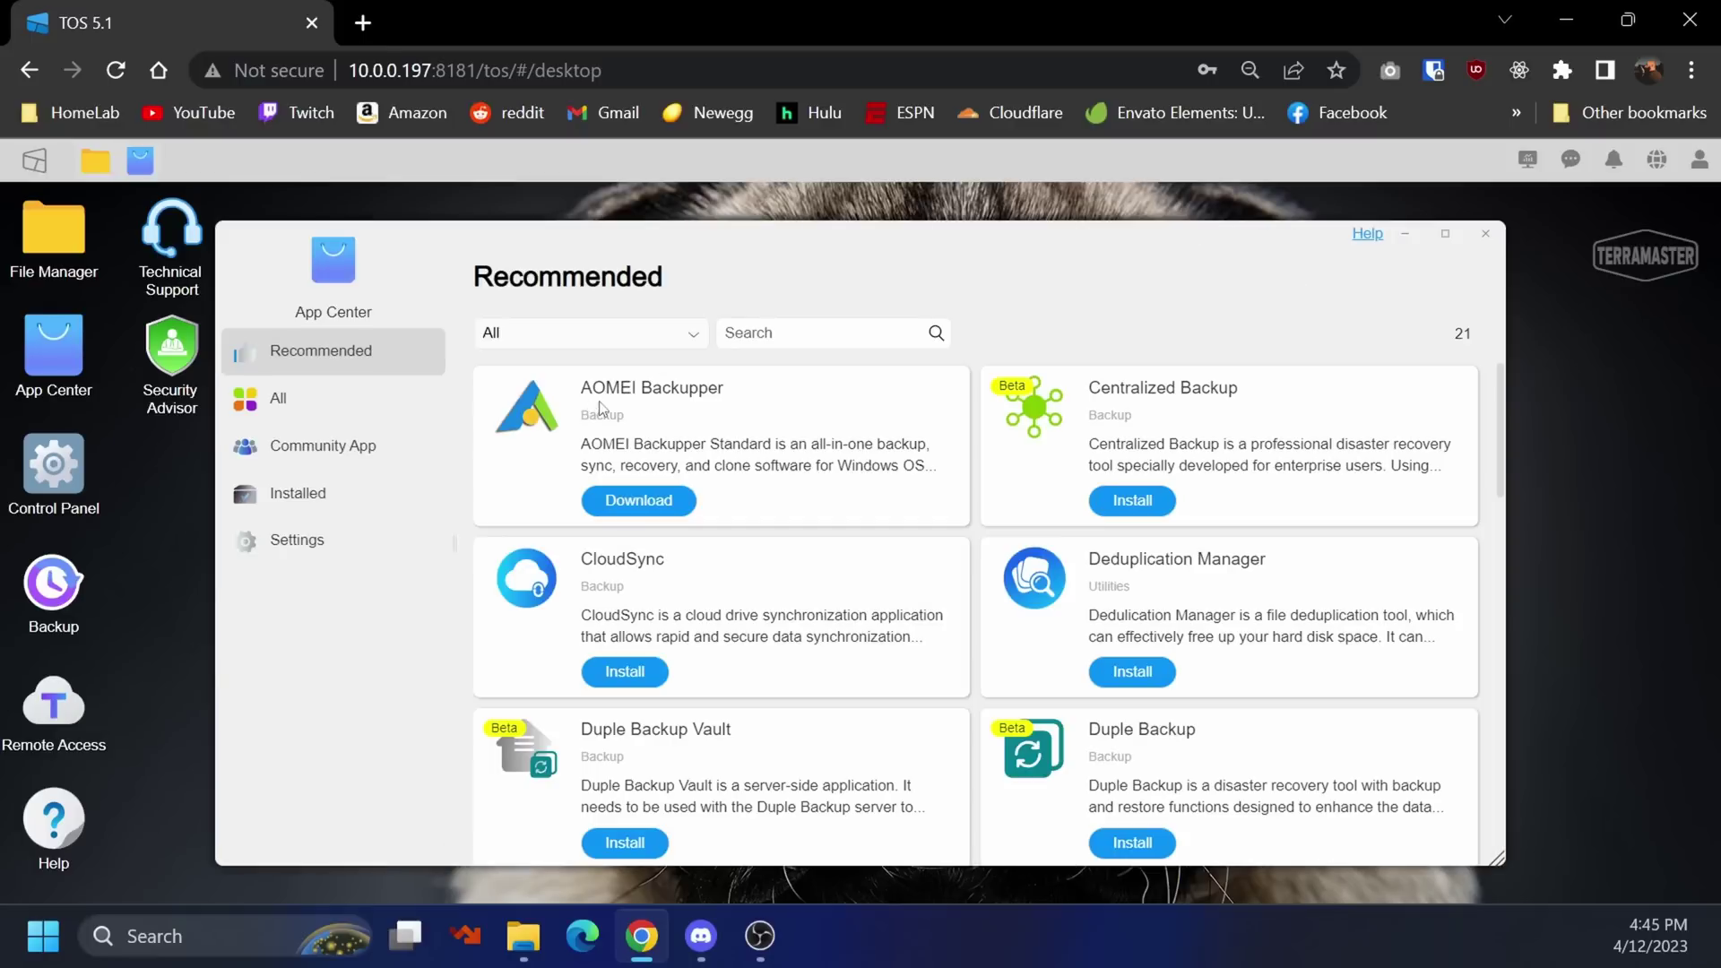
# Step: Browse App Center's Recommended and All app lists, then open Control Panel's Shared Folder page
pyautogui.scroll(-10, 632, 437)
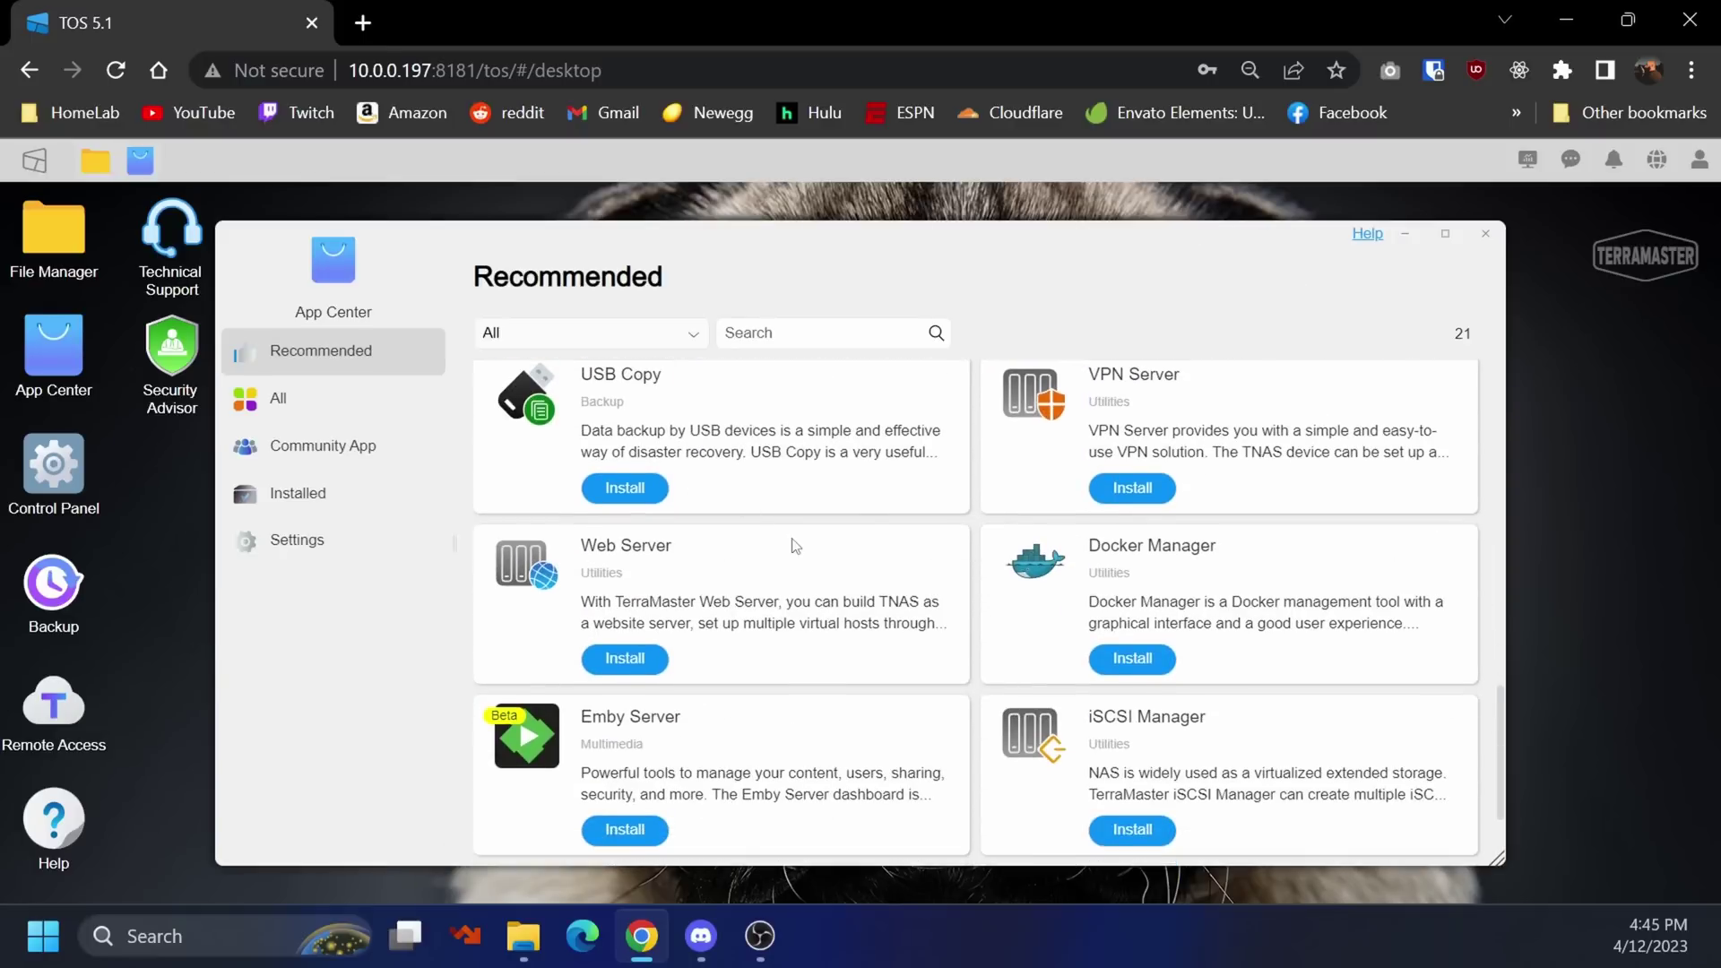
pyautogui.scroll(10, 802, 549)
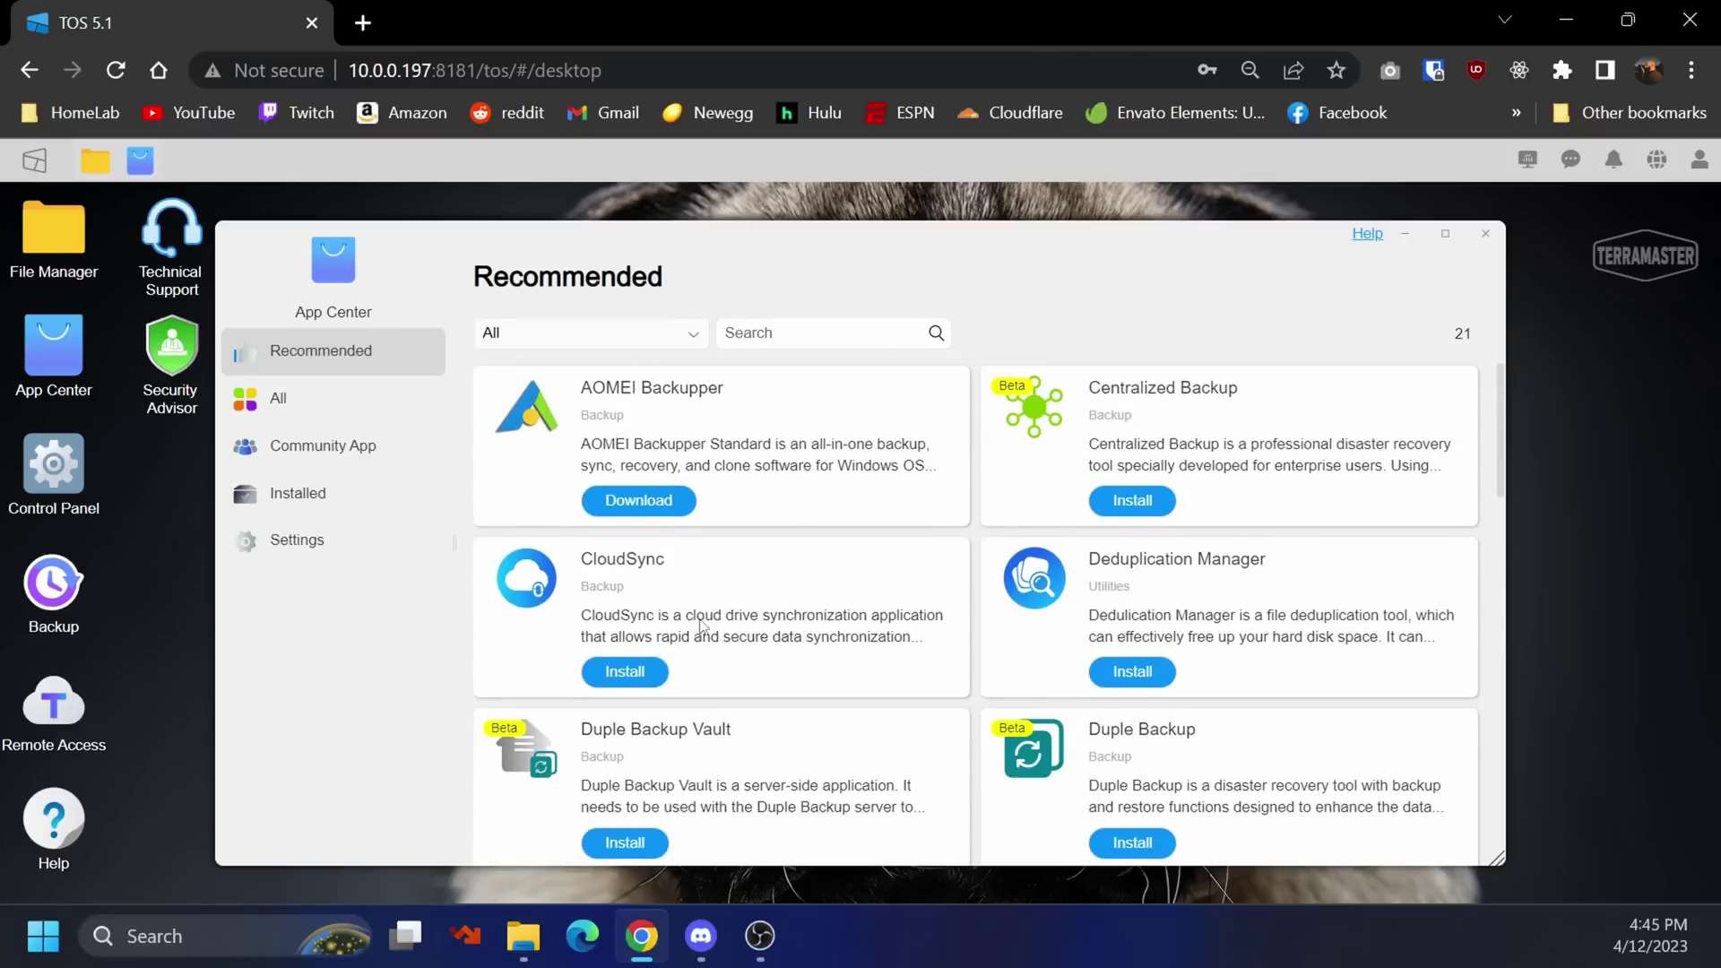
pyautogui.scroll(-5, 702, 625)
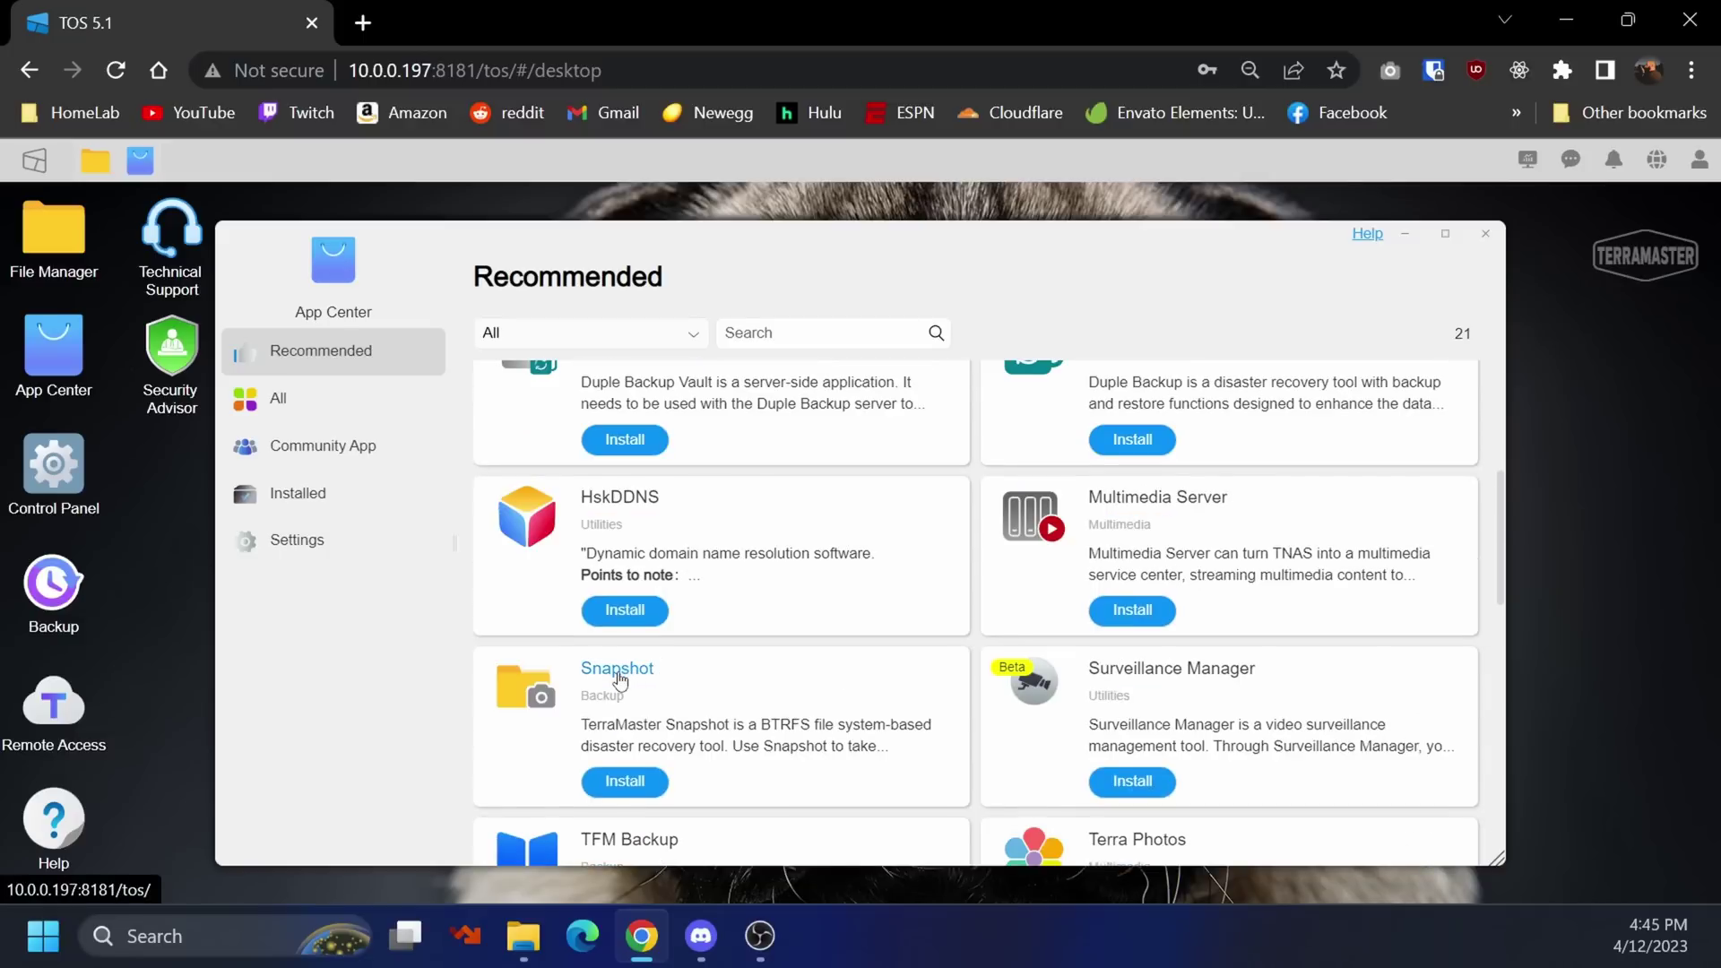
pyautogui.scroll(-5, 1152, 621)
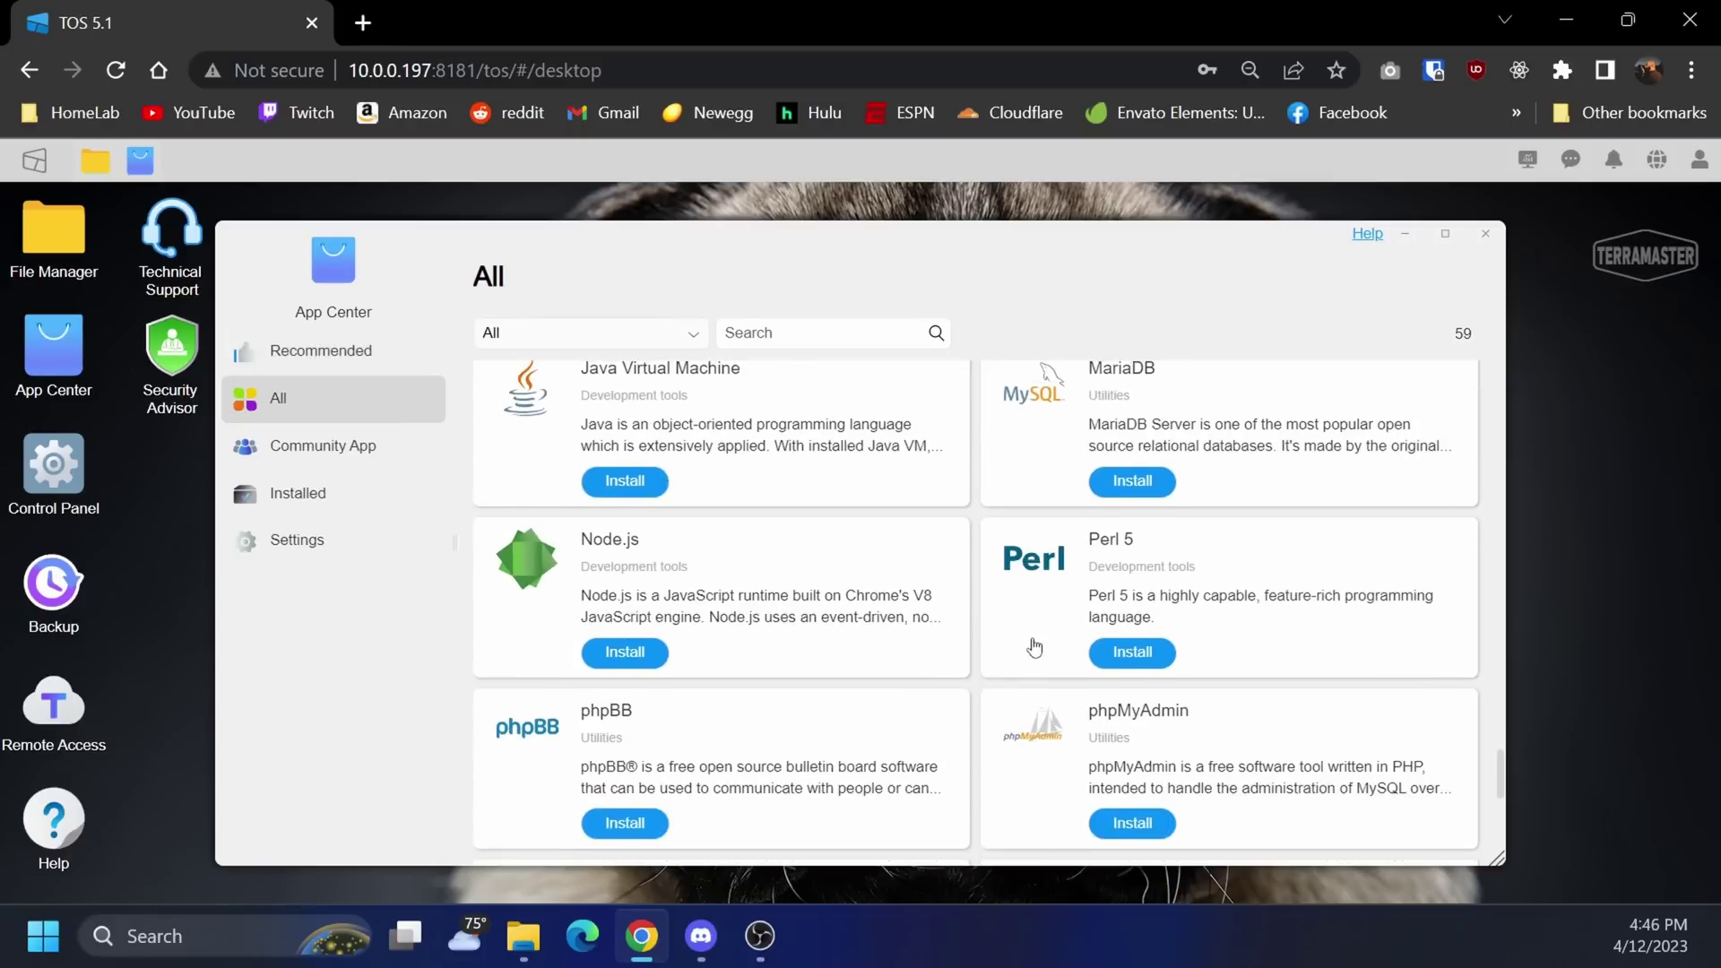
pyautogui.scroll(3, 986, 663)
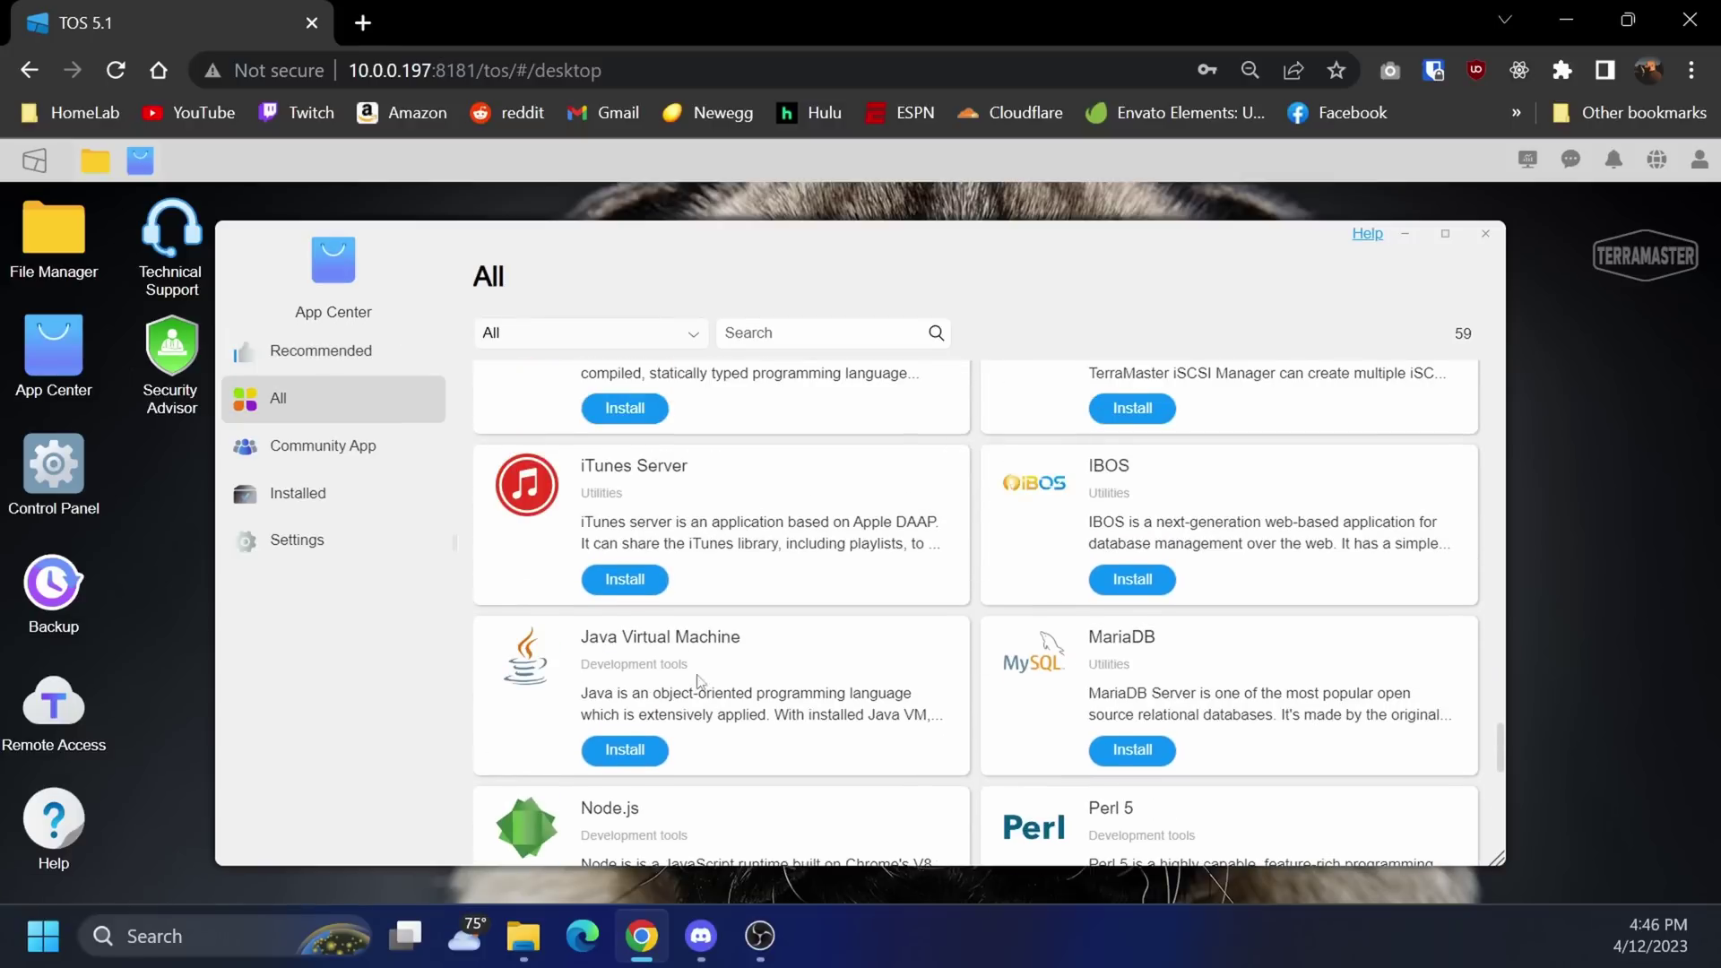
pyautogui.scroll(1, 720, 492)
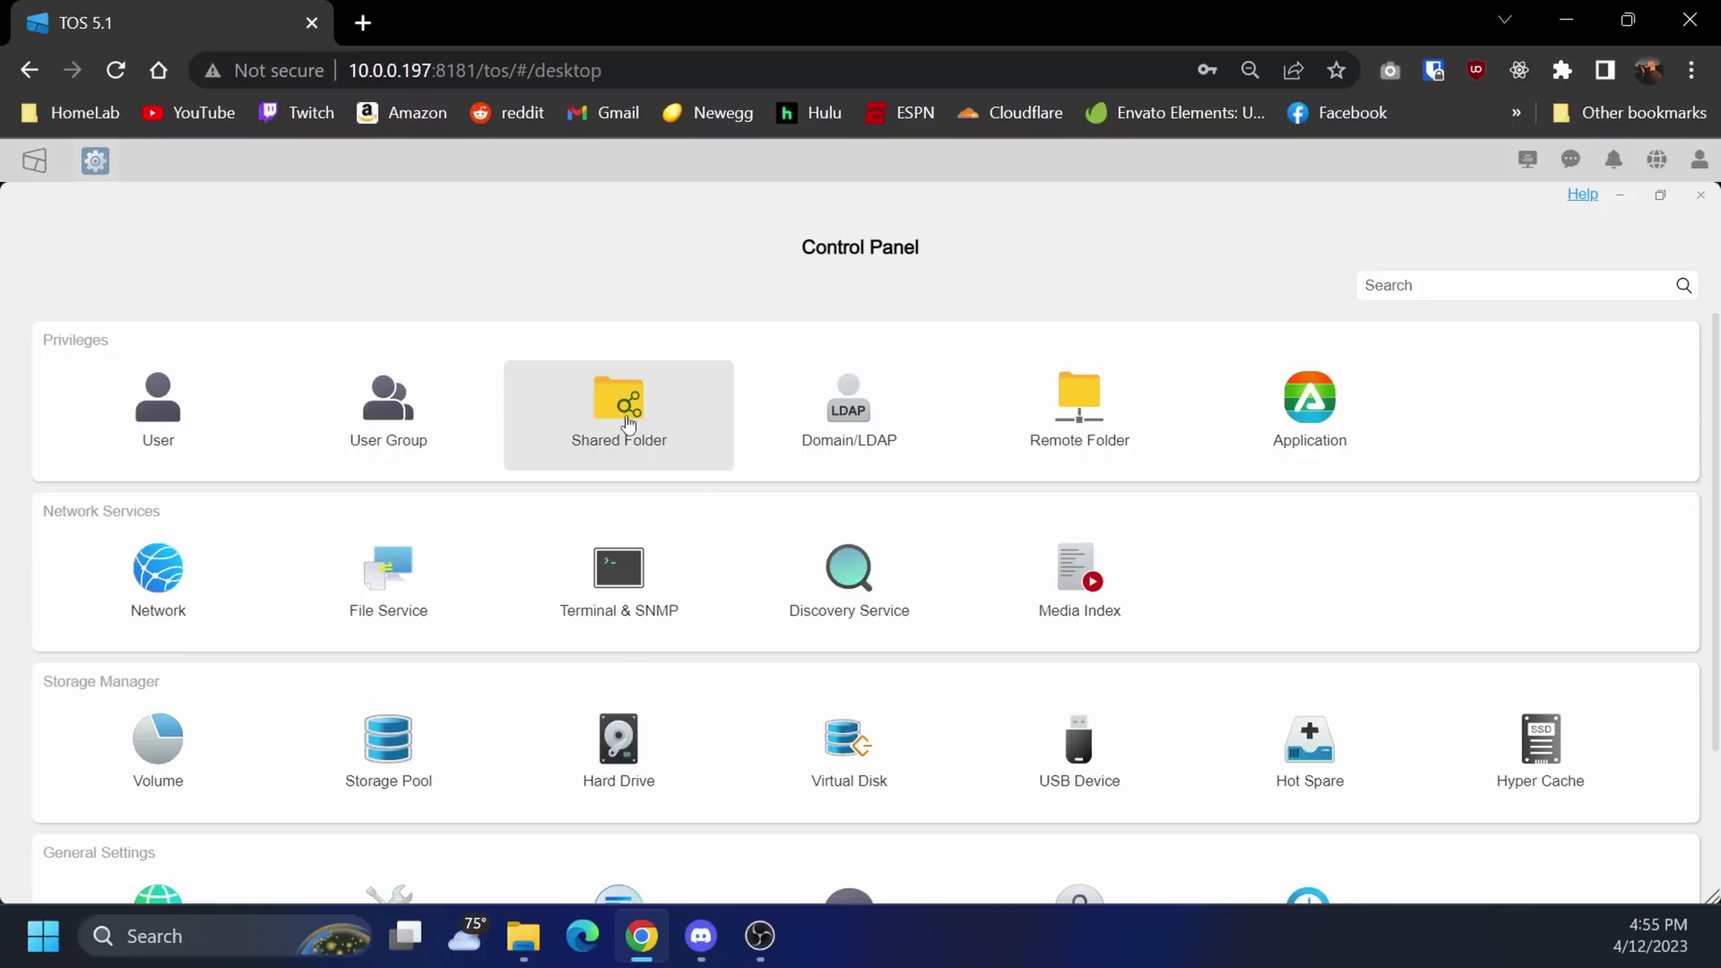
pyautogui.click(626, 408)
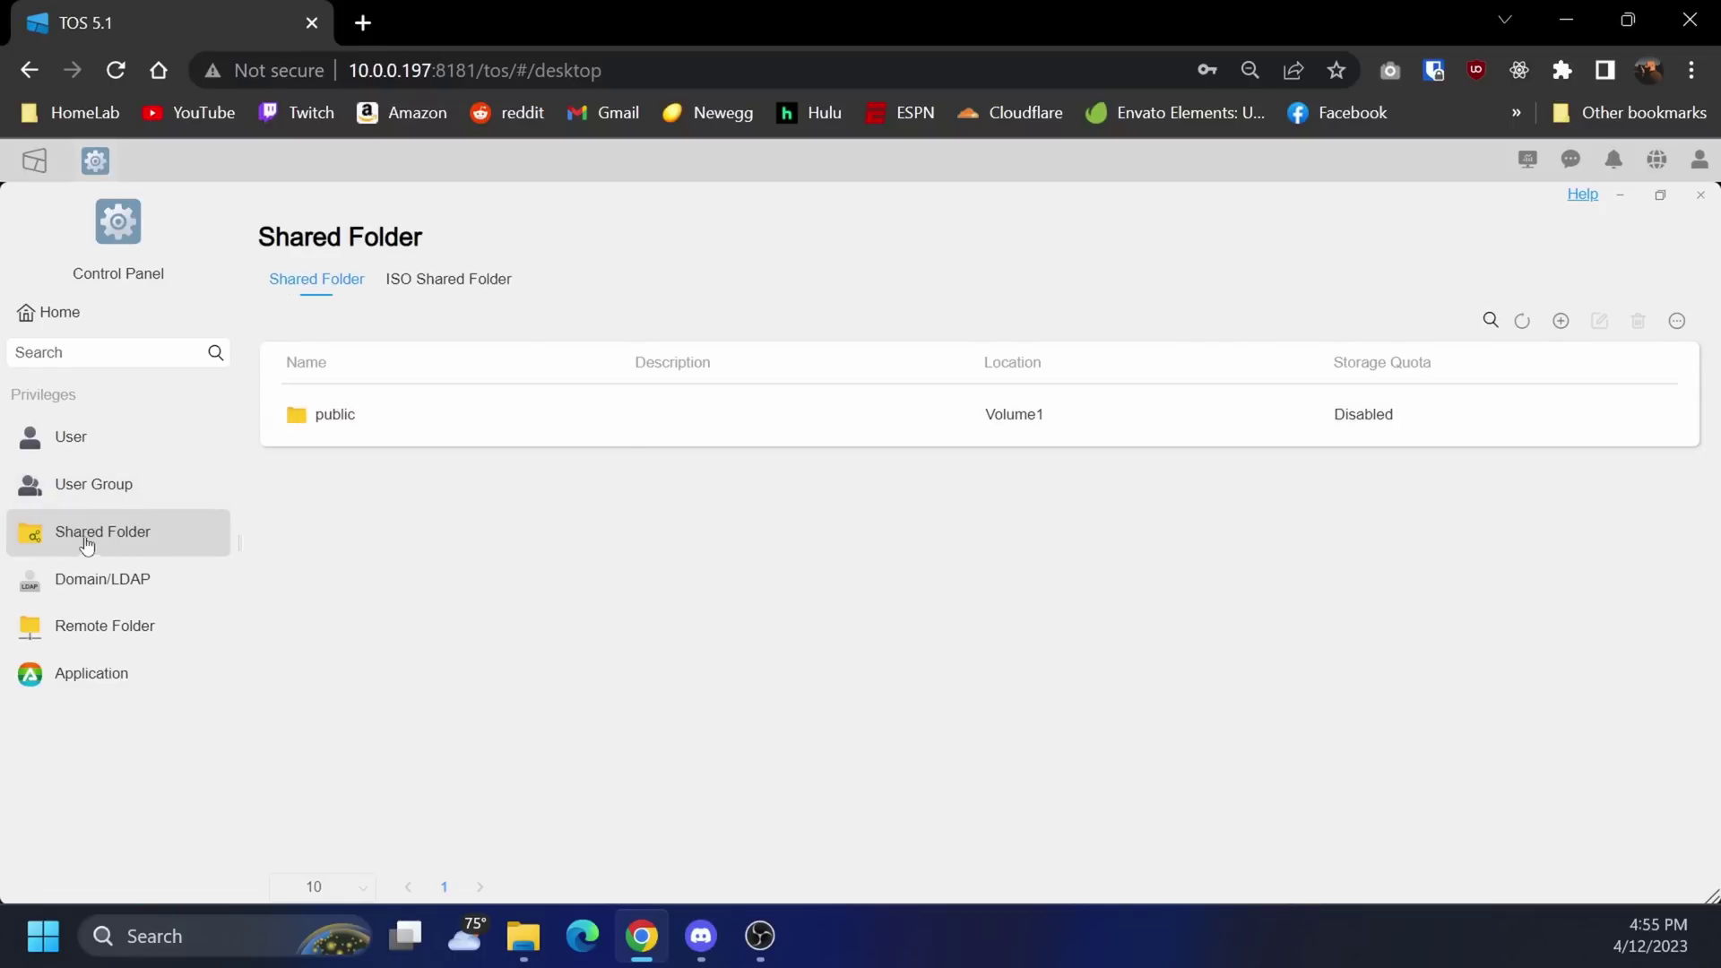
# Step: Start a new shared folder, clearing the description and typing 'Ter'
pyautogui.click(1560, 320)
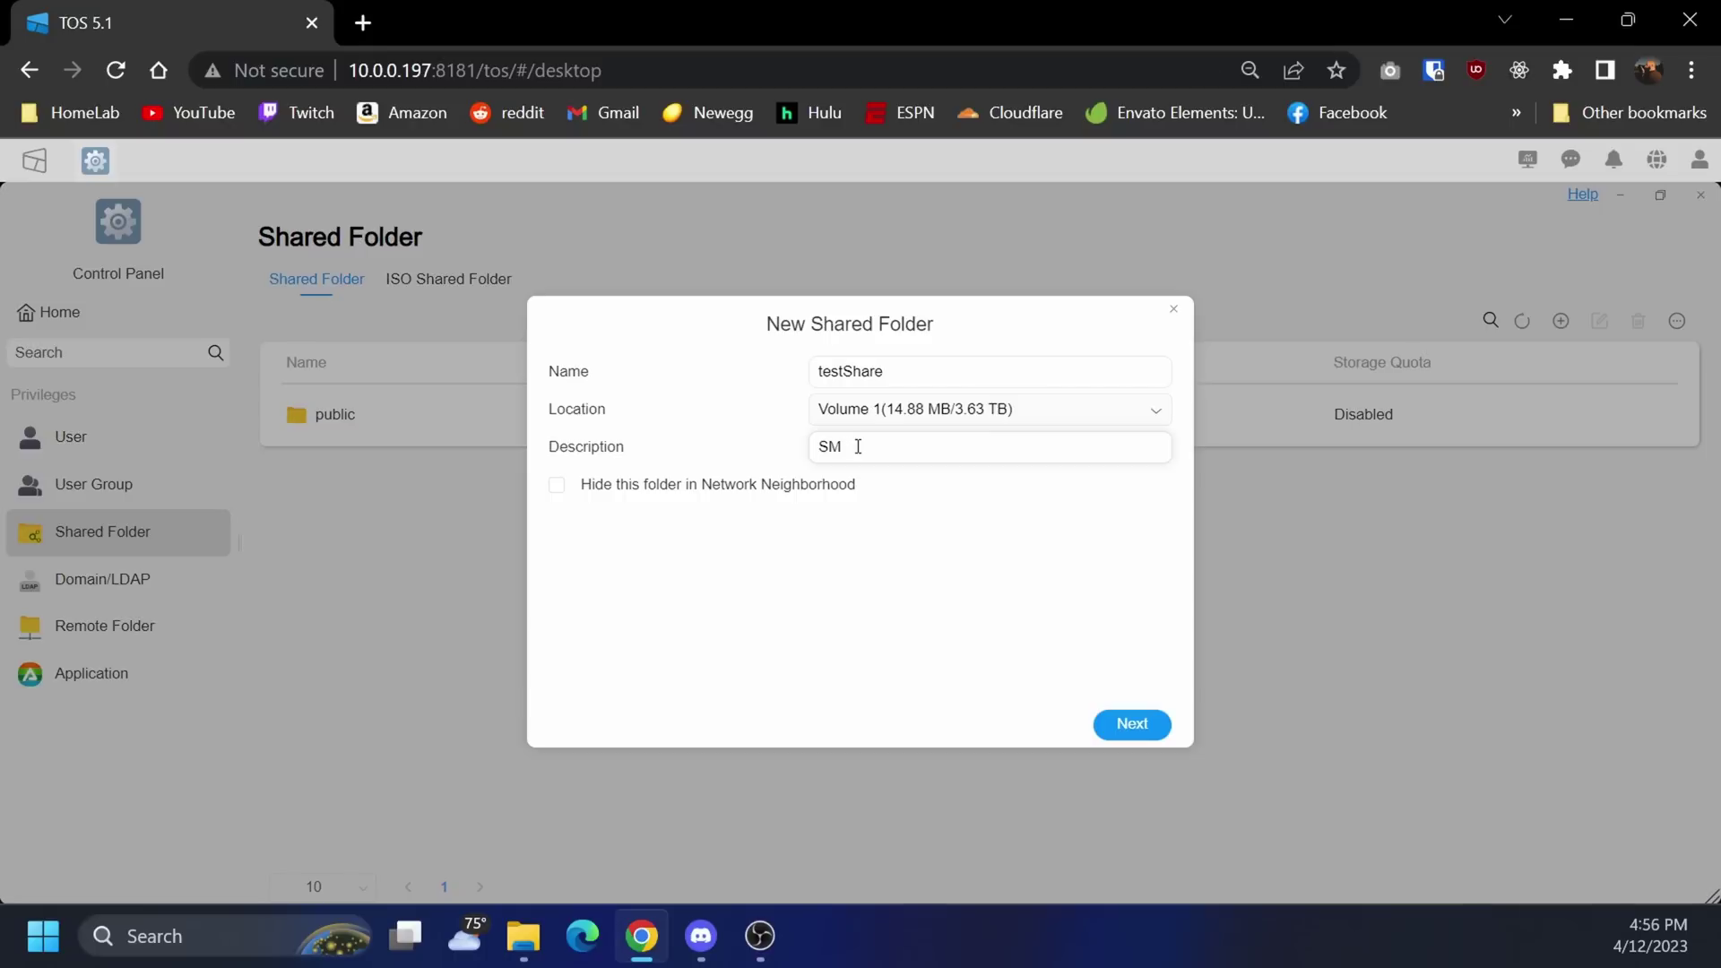
pyautogui.press('BackSpace')
pyautogui.press('BackSpace')
pyautogui.write('Ter')
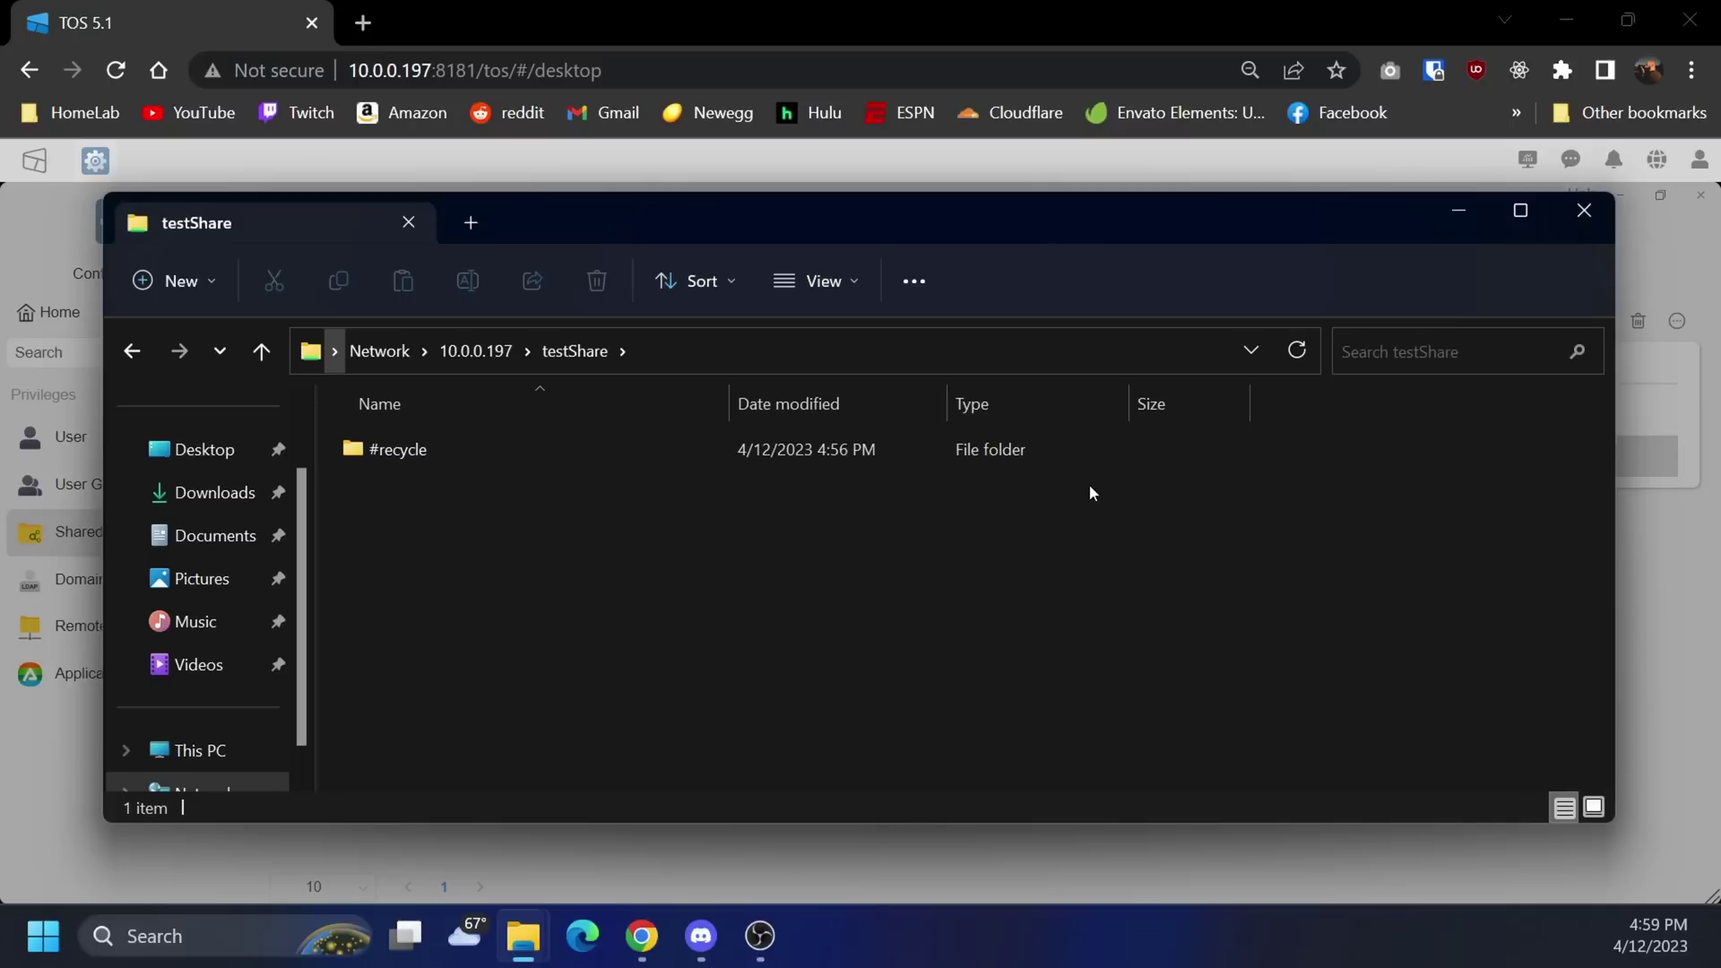
# Step: Create a hello folder in the testShare network share, then return to the TOS desktop
pyautogui.rightClick(428, 565)
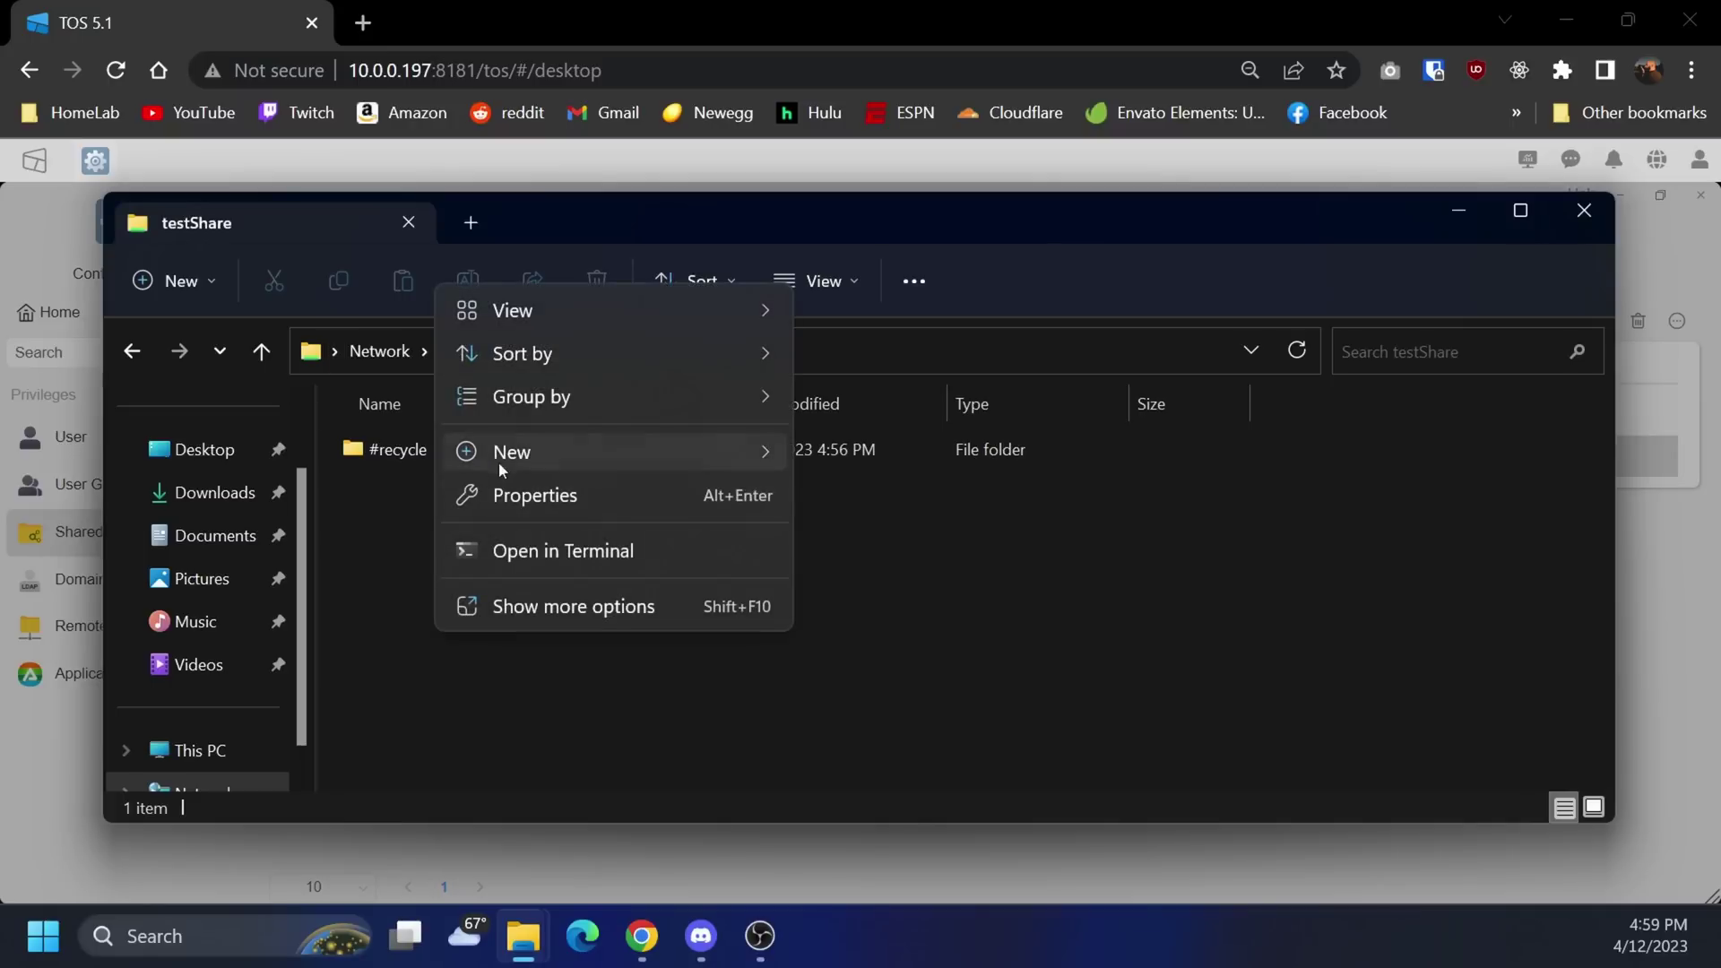
pyautogui.moveTo(751, 455)
pyautogui.click(879, 449)
pyautogui.write('hello')
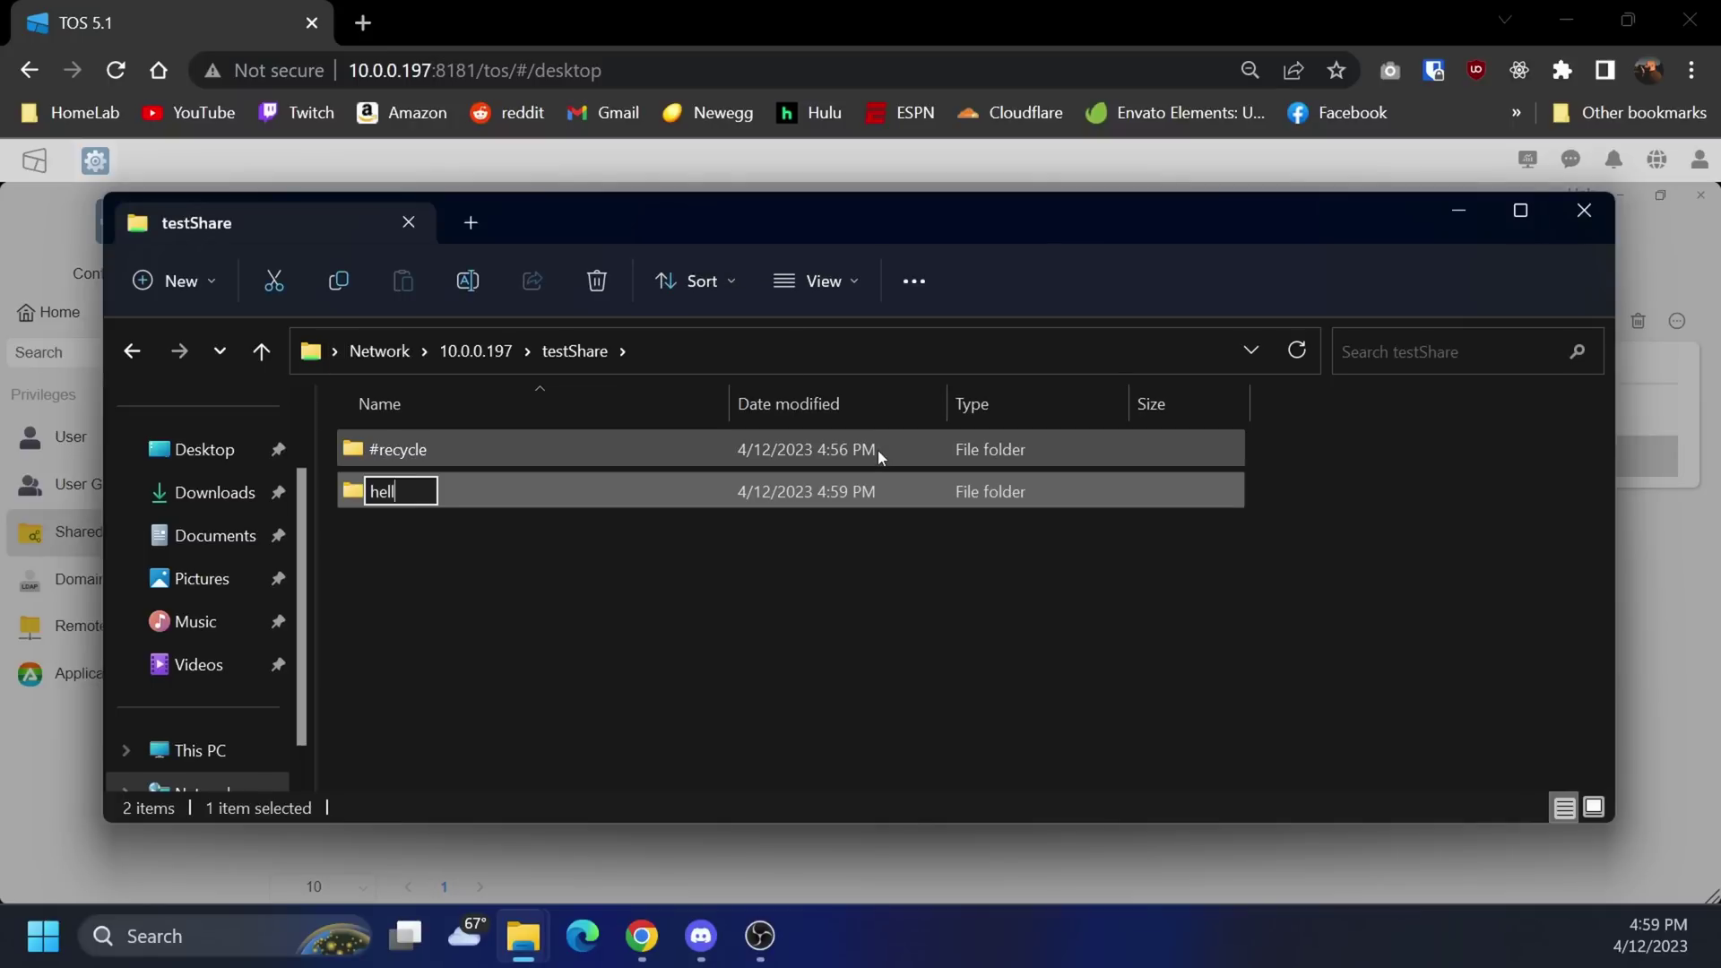
pyautogui.press('Return')
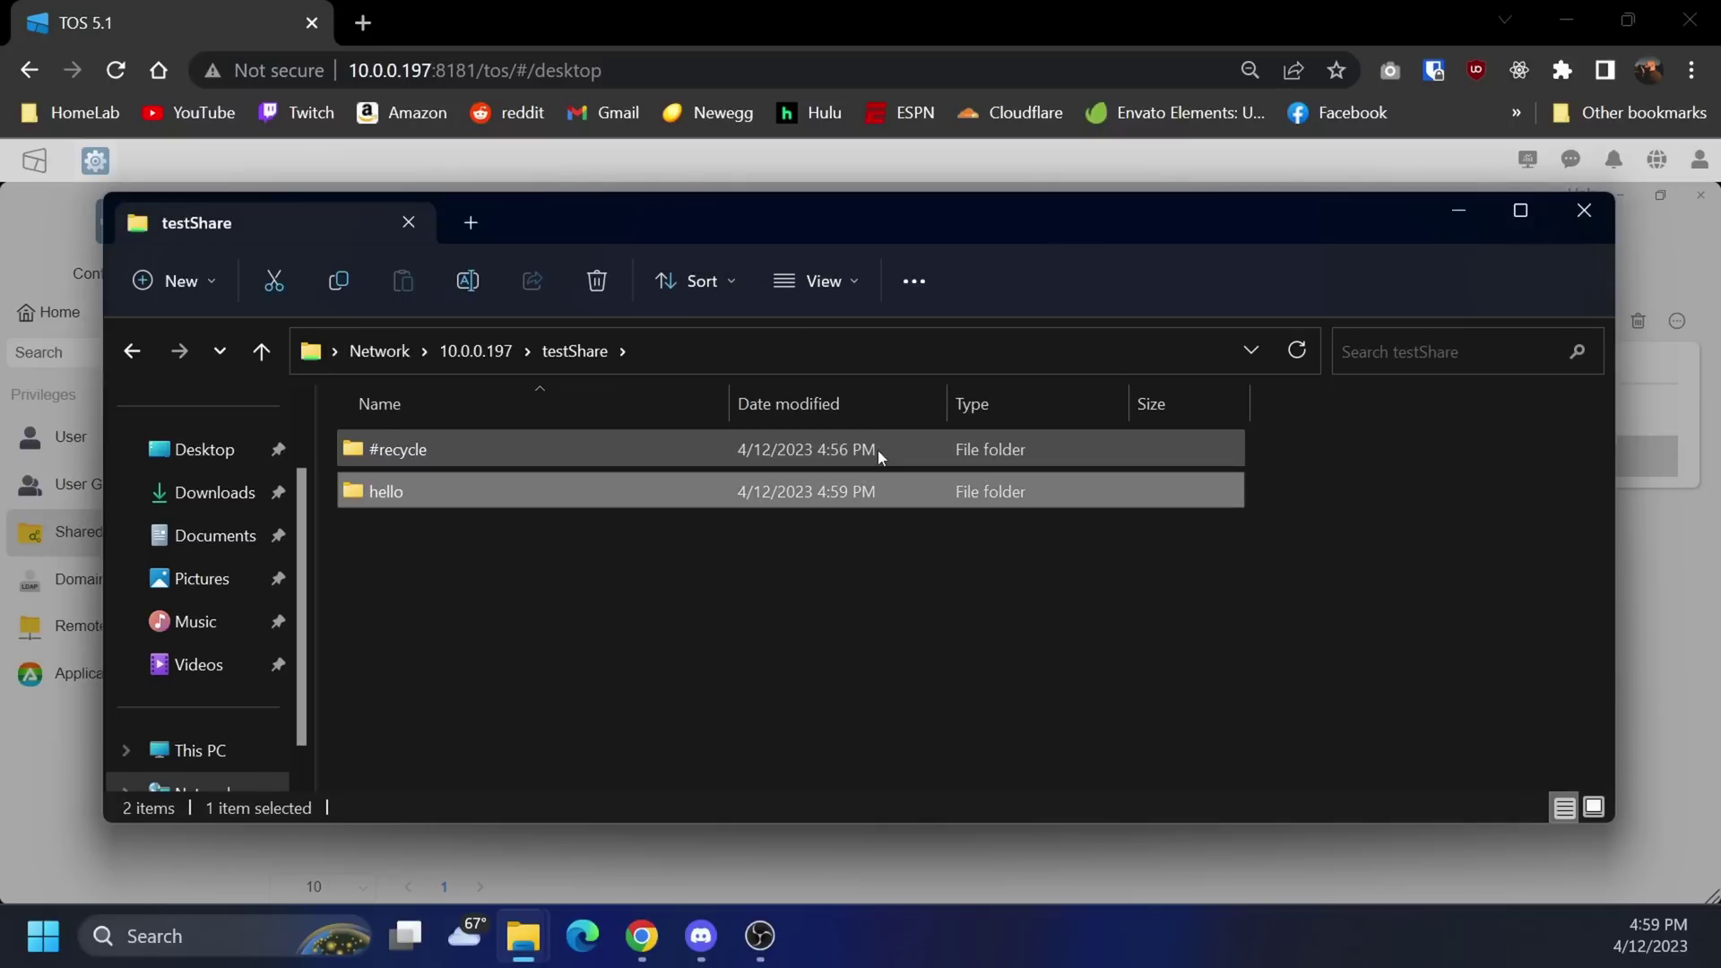
pyautogui.click(72, 530)
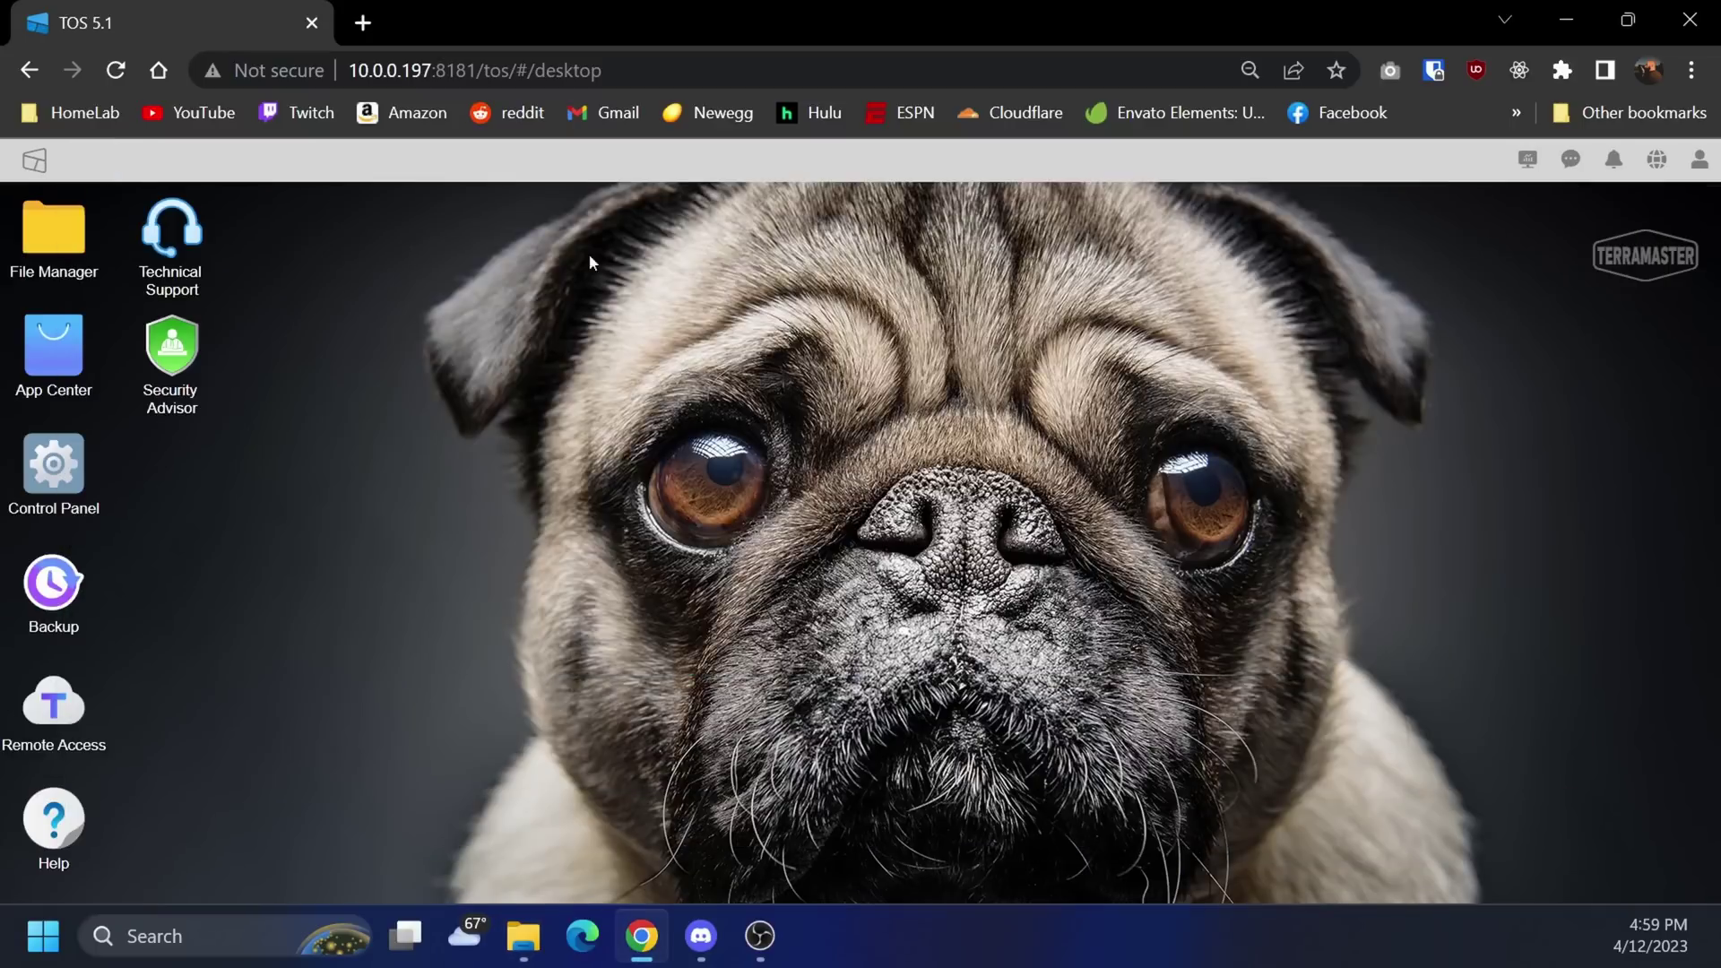
# Step: Open testShare in File Manager and check that the hello folder is there
pyautogui.click(54, 240)
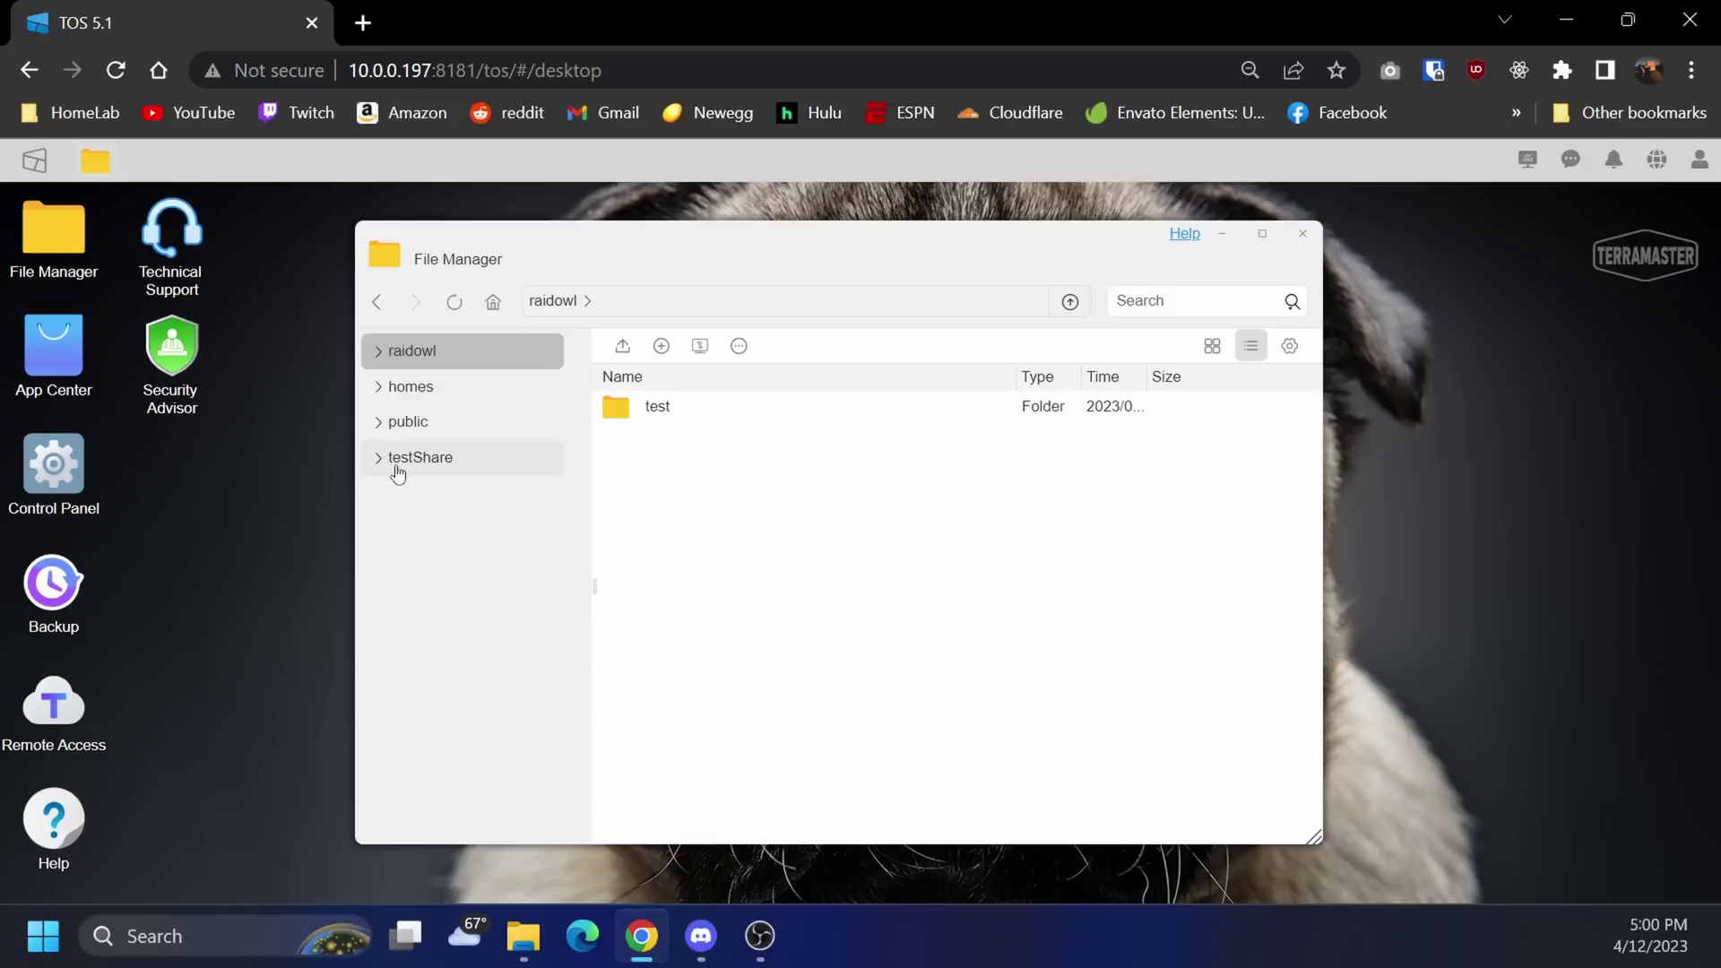
pyautogui.click(399, 471)
pyautogui.click(714, 432)
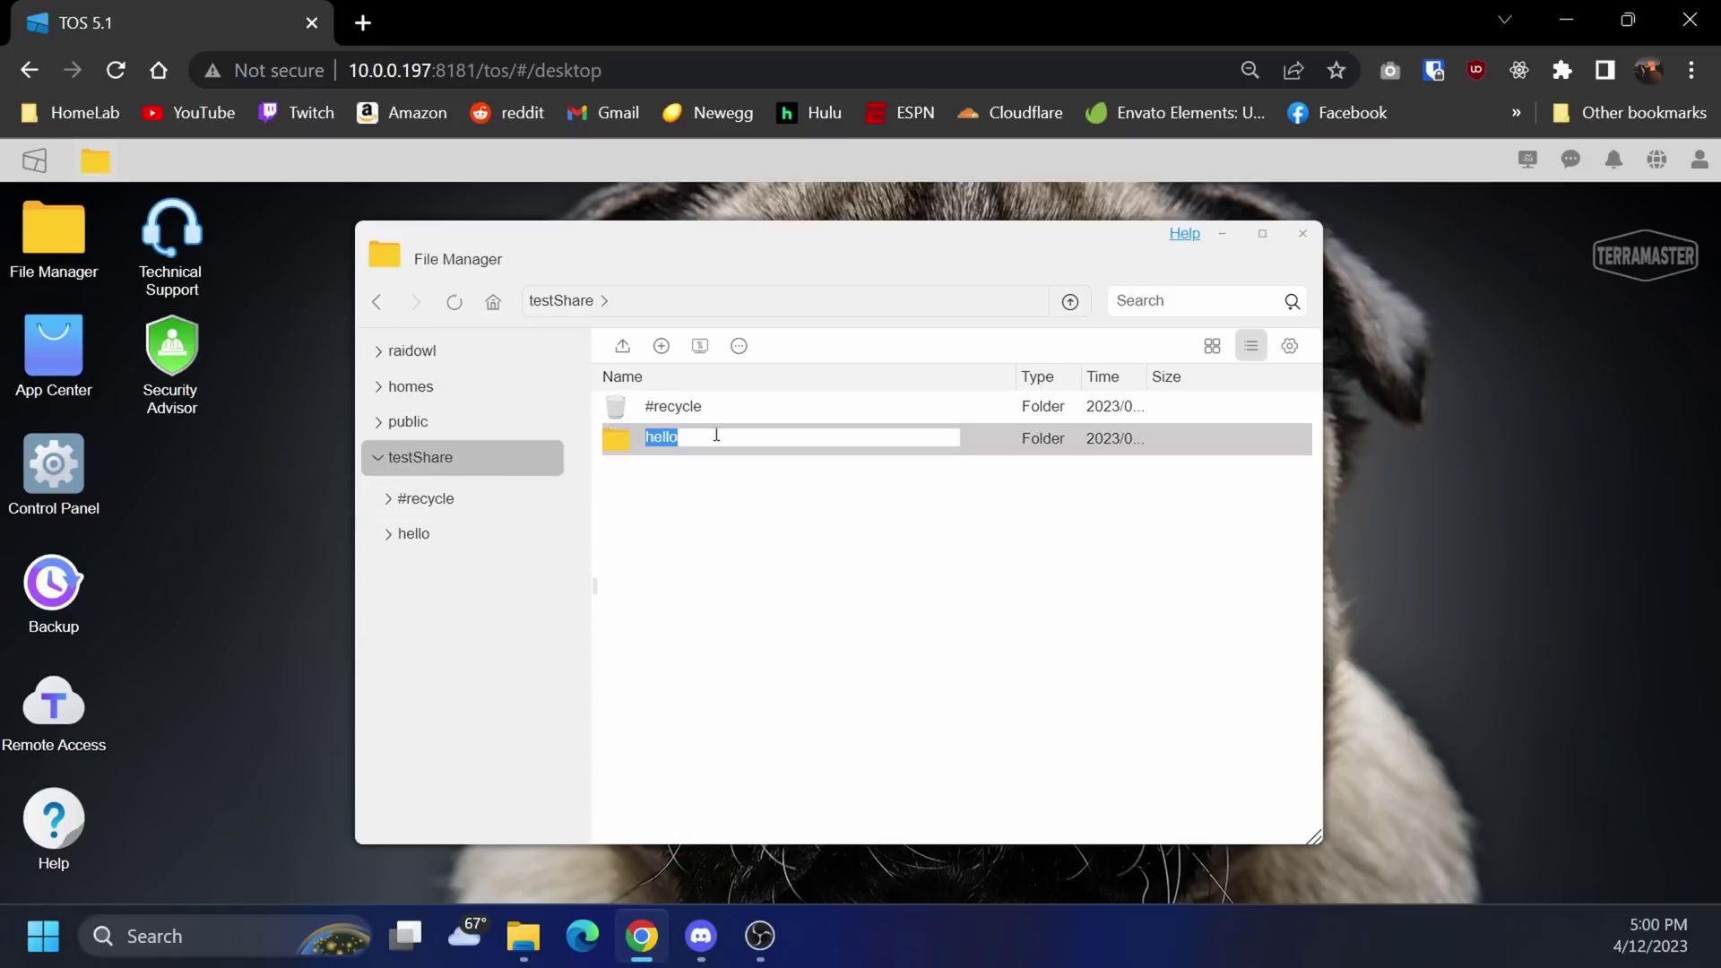
pyautogui.click(729, 524)
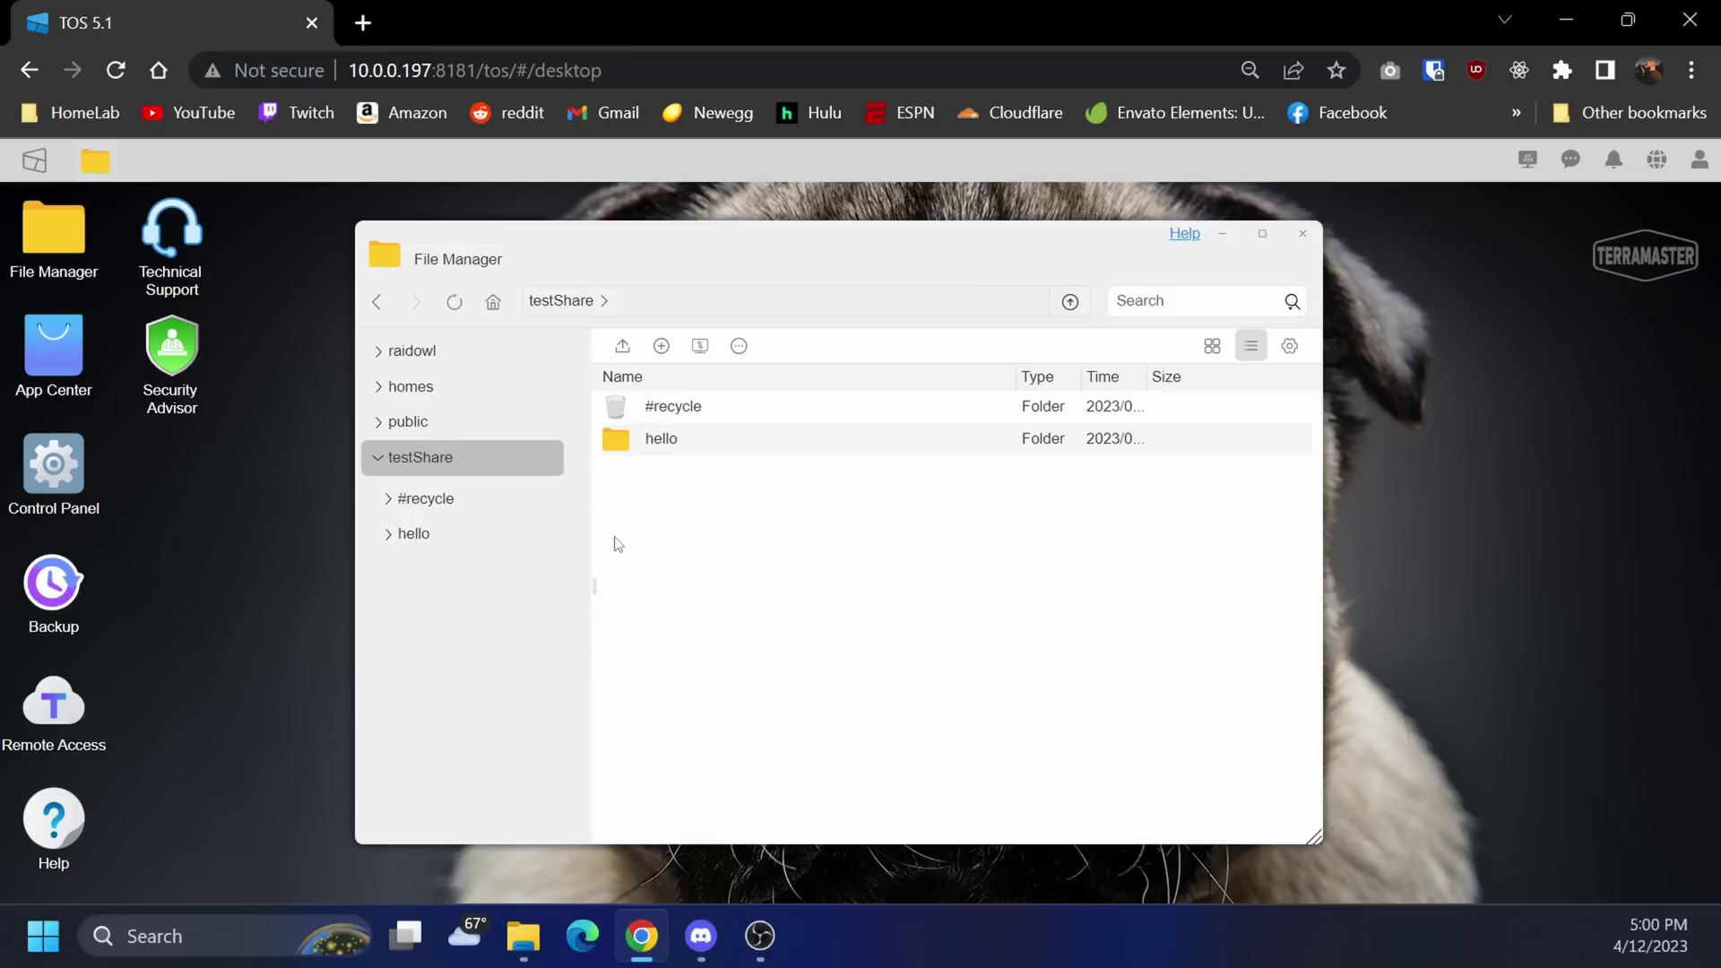
# Step: Add a new folder hello2 to testShare's file list
pyautogui.rightClick(672, 490)
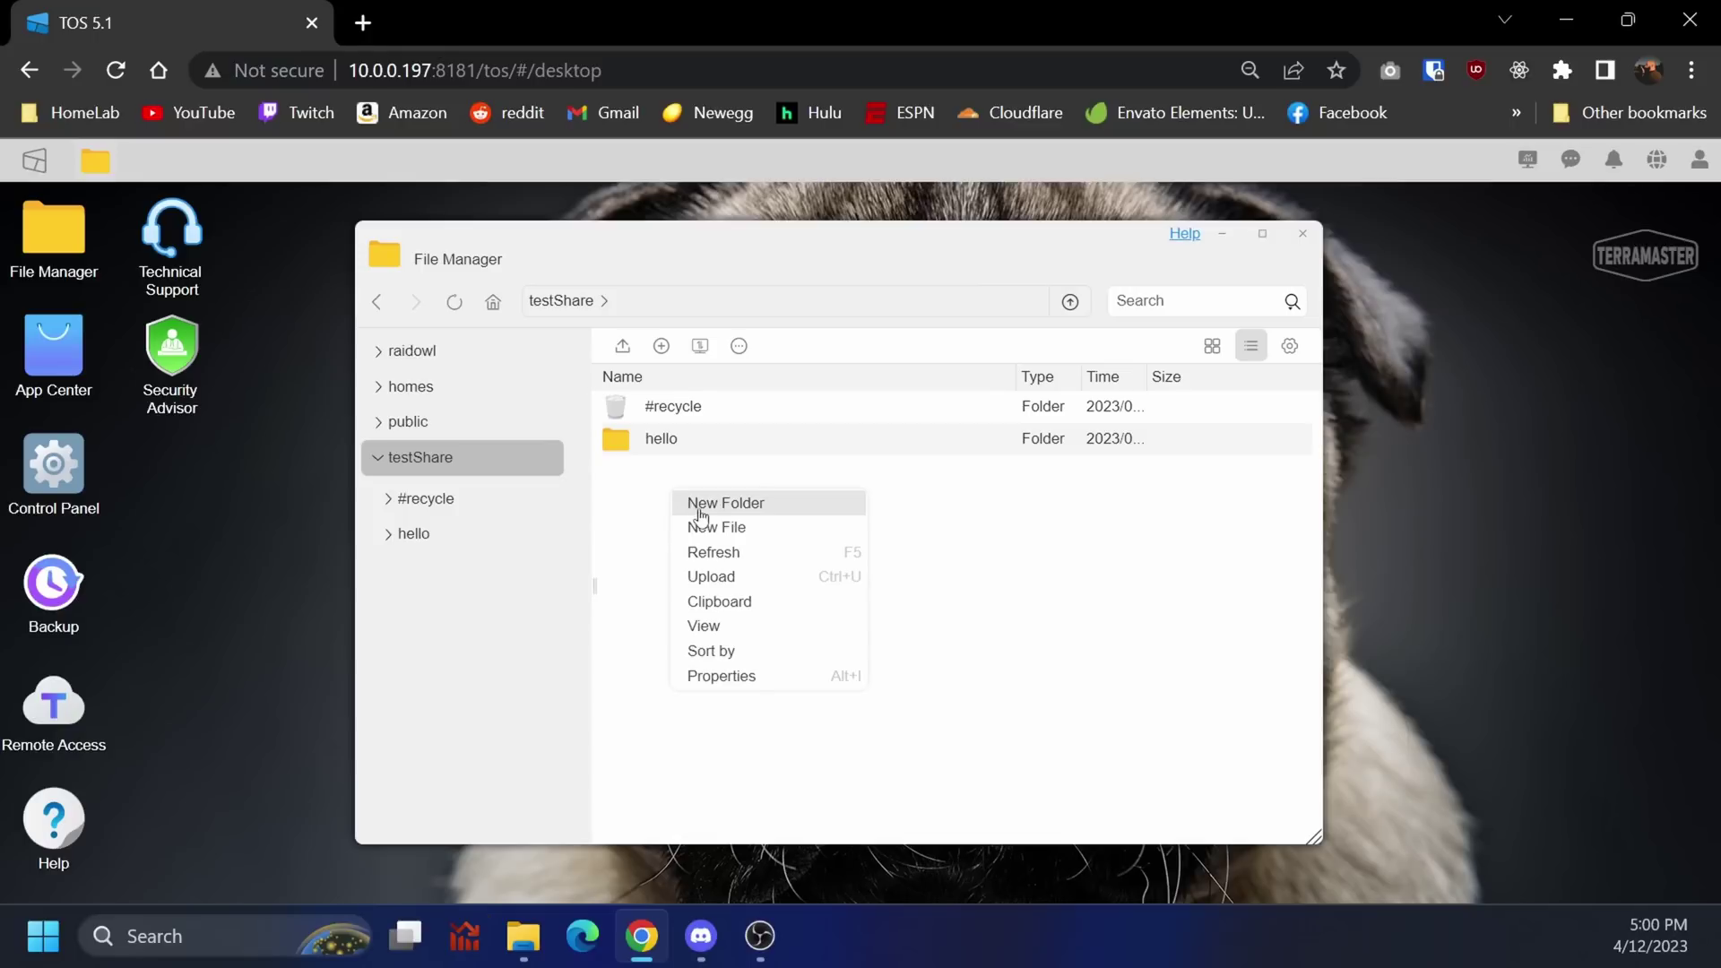
pyautogui.click(704, 509)
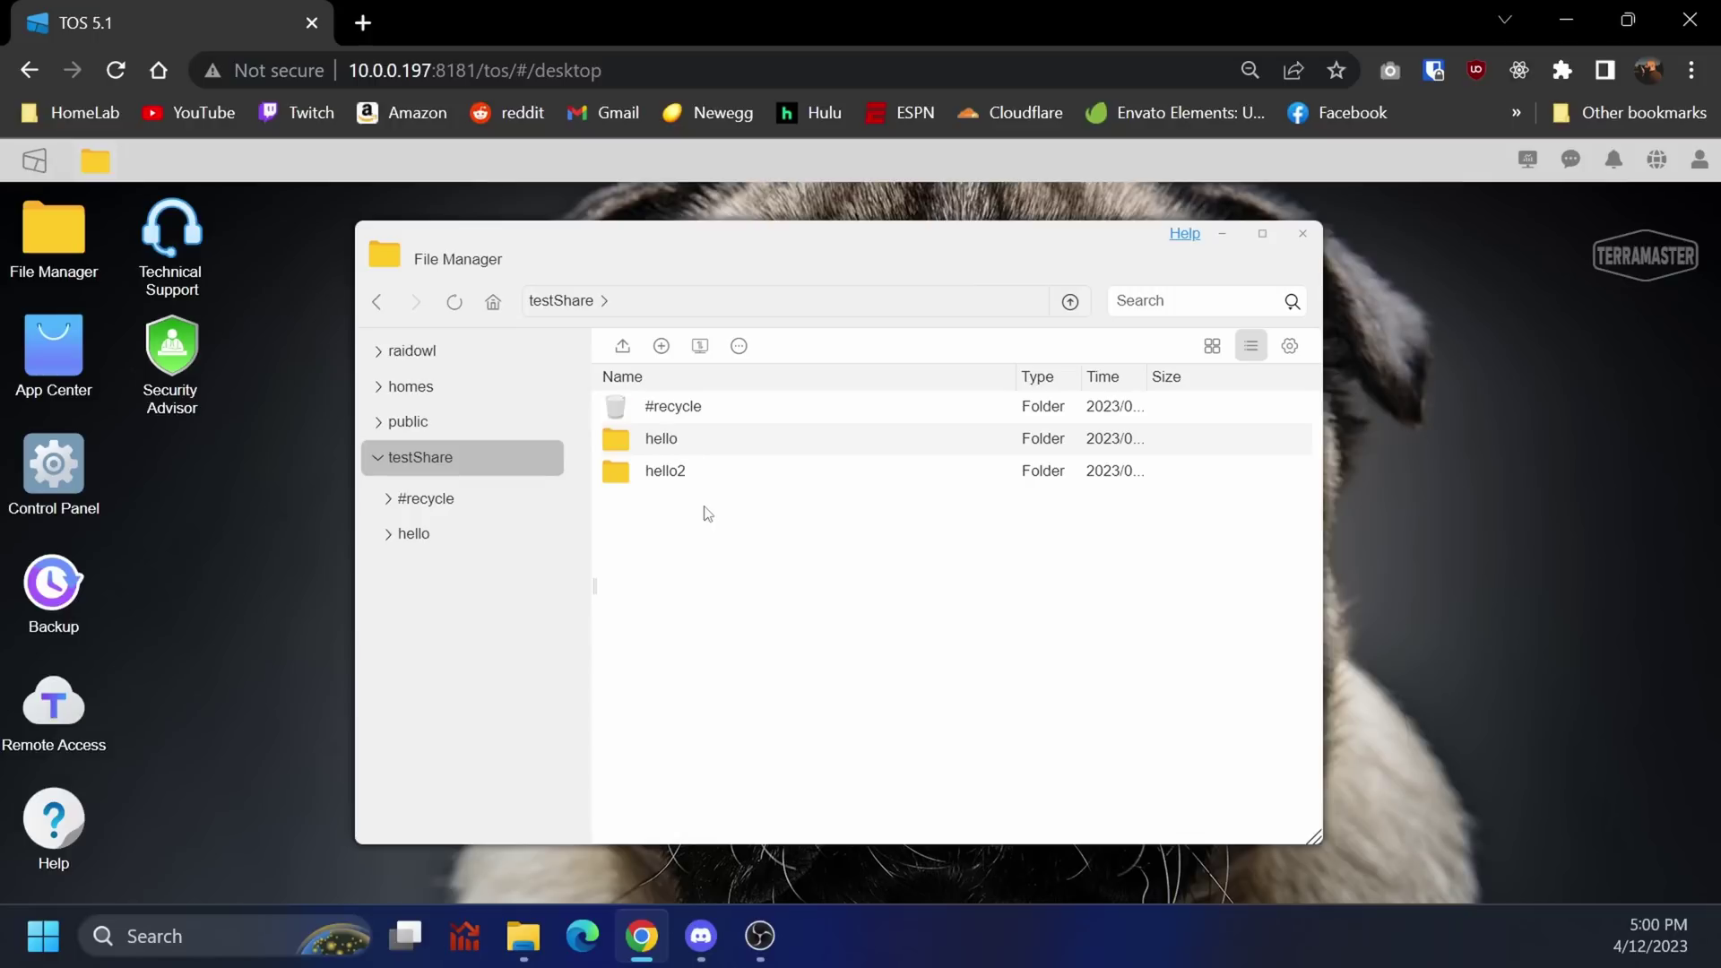
pyautogui.click(529, 953)
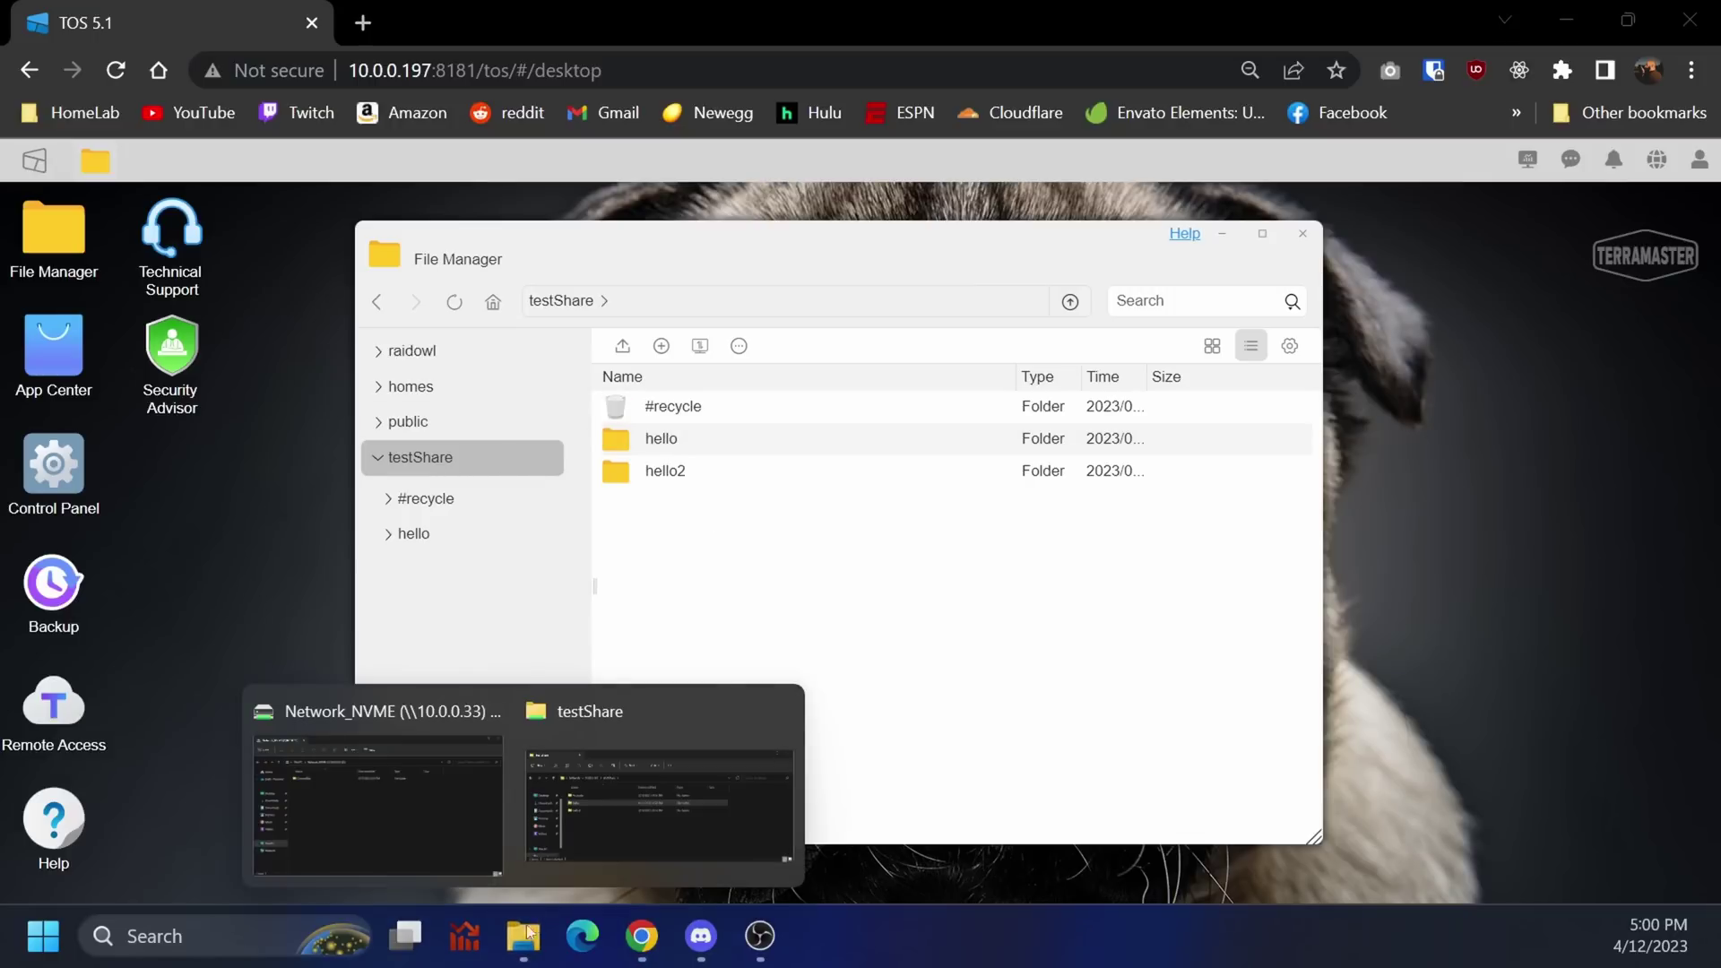
# Step: Bring the testShare Explorer window forward and select the hello2 folder
pyautogui.click(632, 756)
pyautogui.click(393, 538)
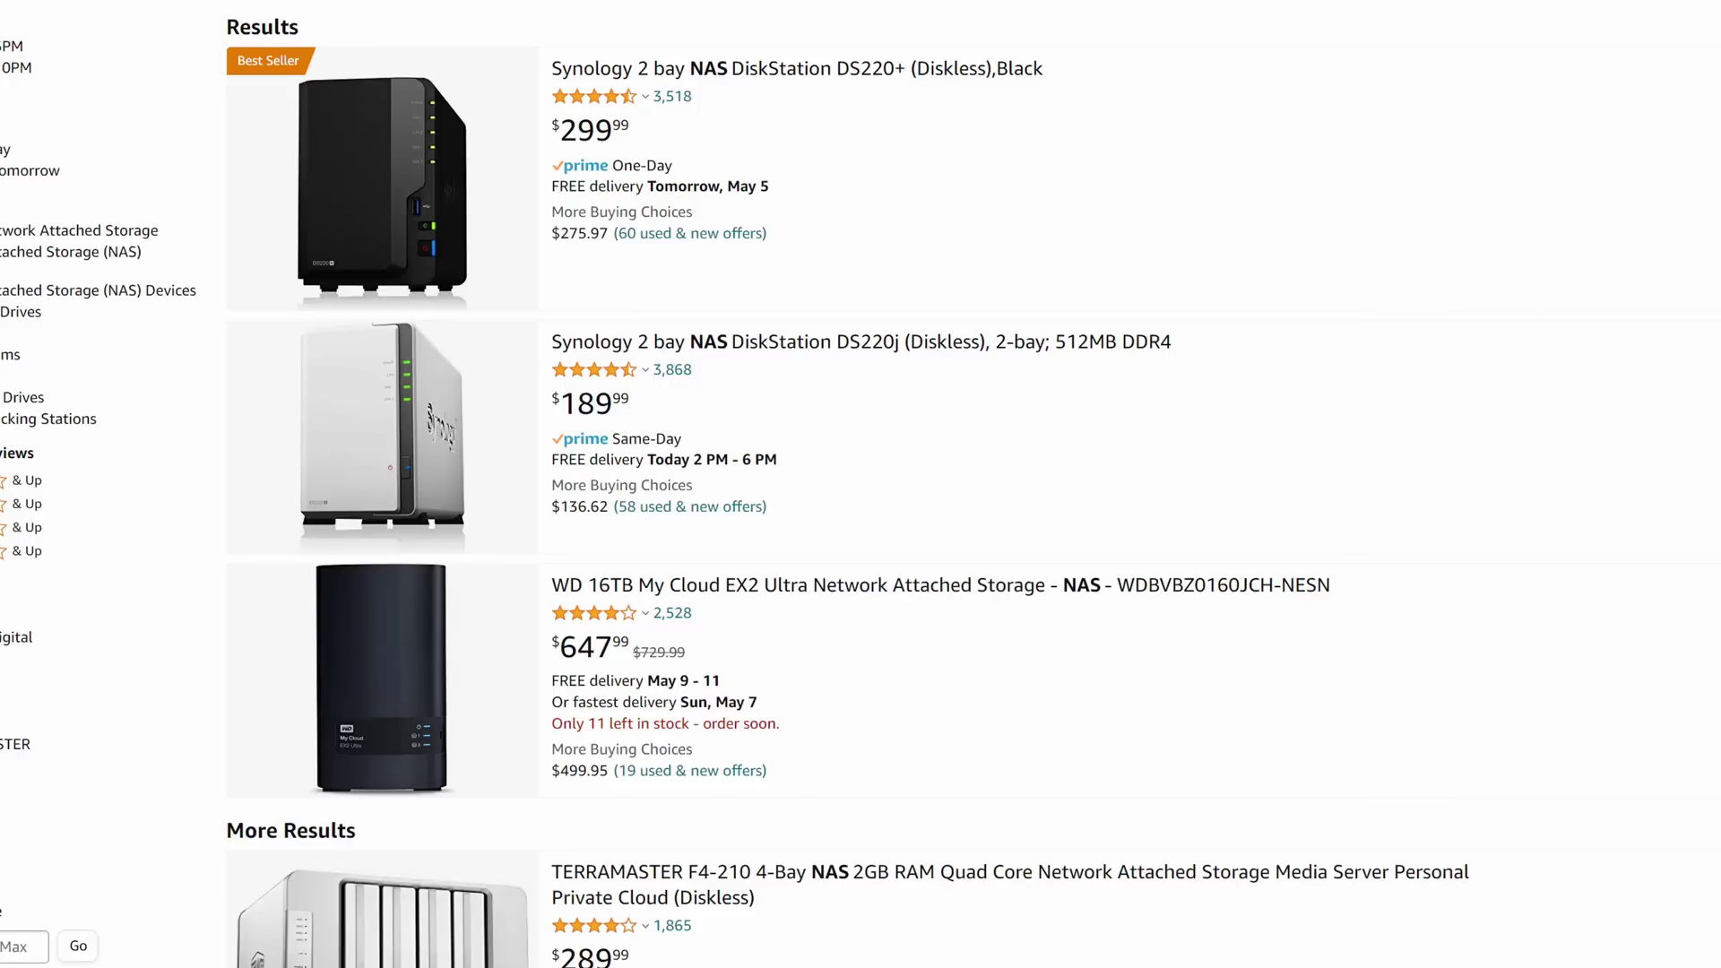
# Step: Scroll the Amazon NAS results down to the Buffalo, Seagate and QNAP listings
pyautogui.scroll(-20, 860, 484)
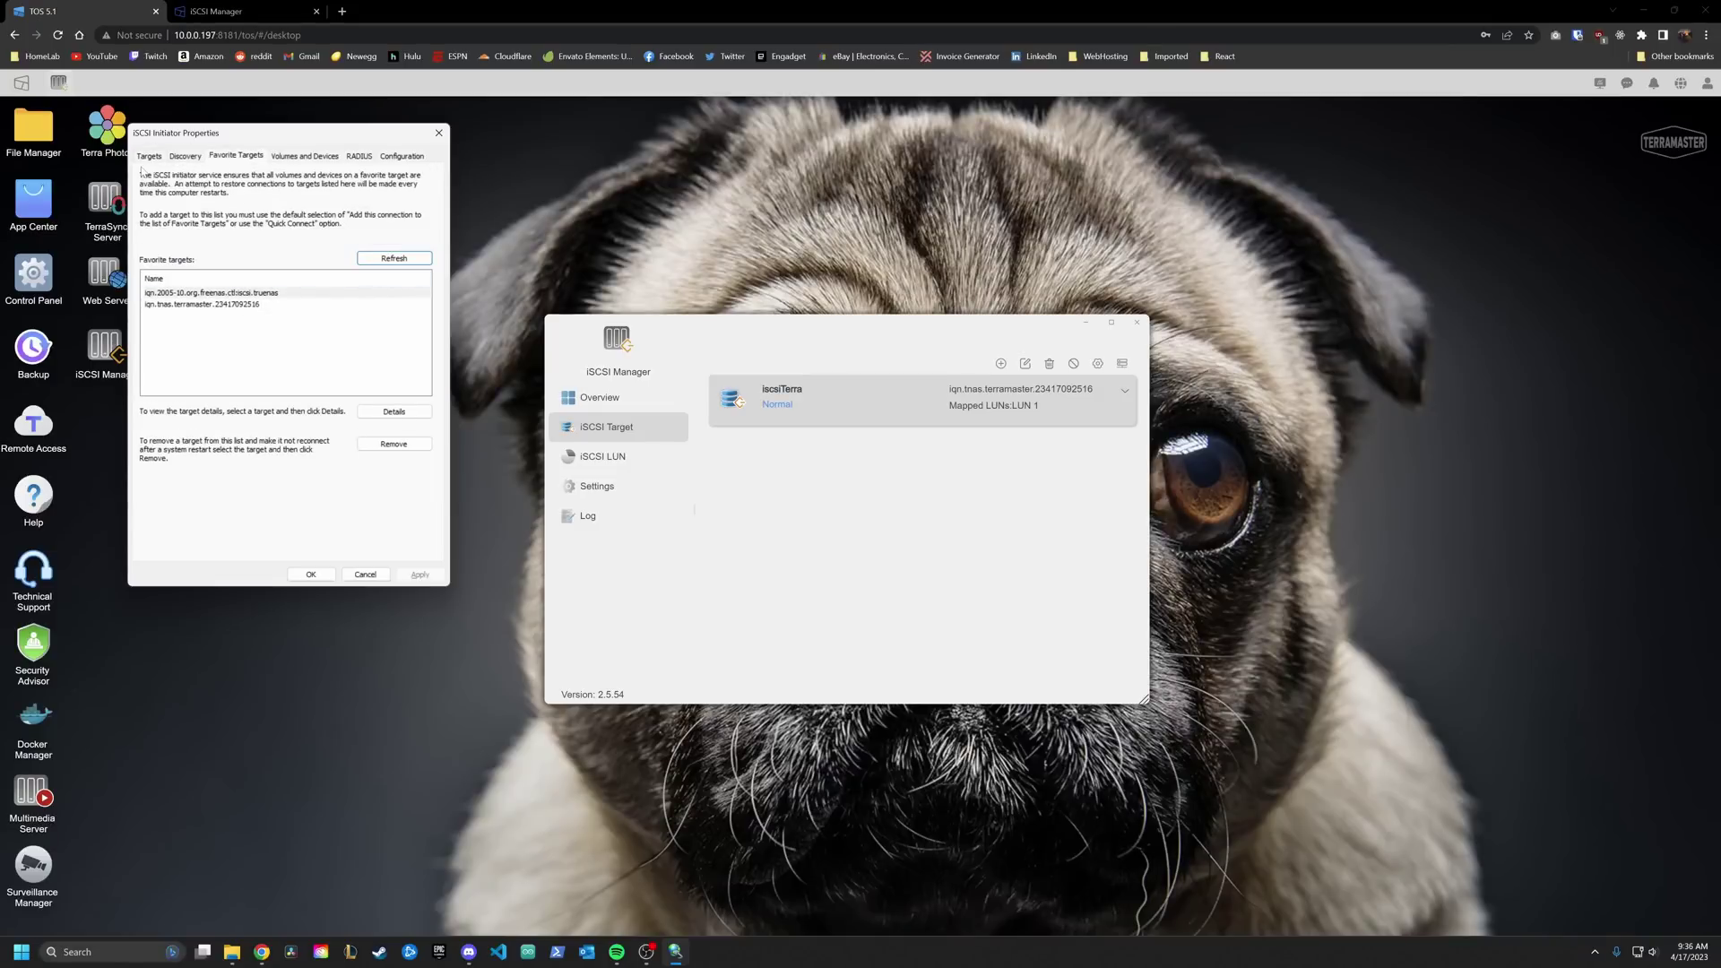
# Step: Check iSCSI targets and the Hard Drive overview with two good drives, then browse Recommended apps
pyautogui.click(150, 158)
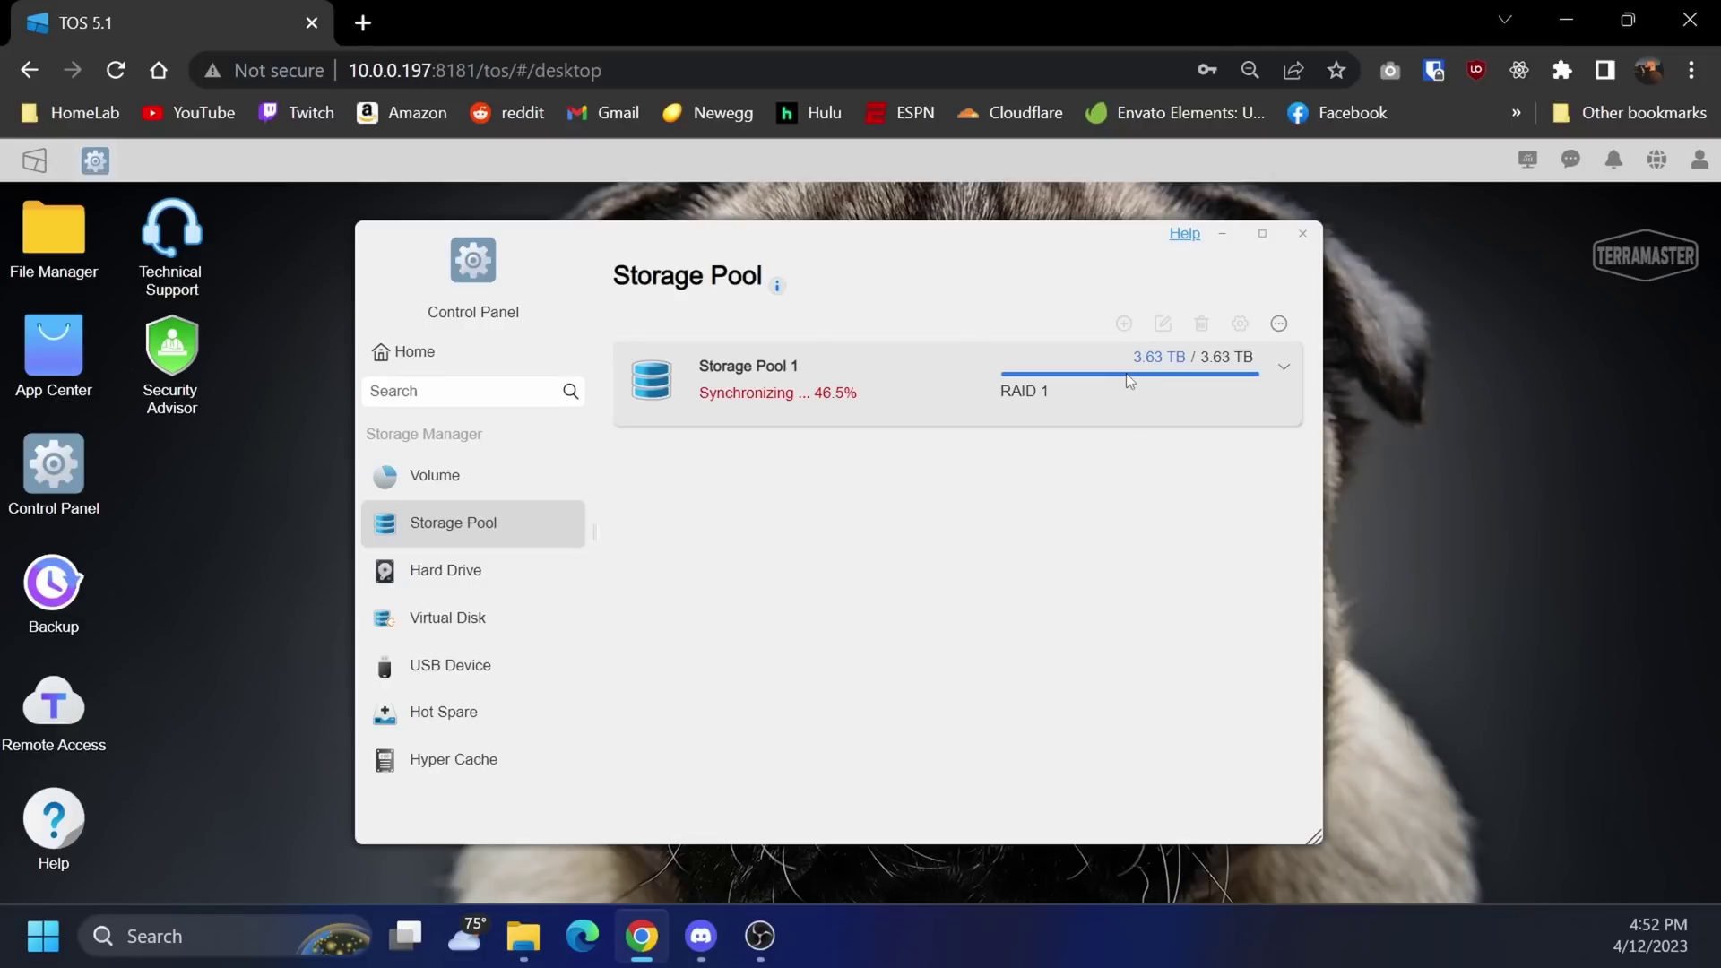
pyautogui.click(440, 575)
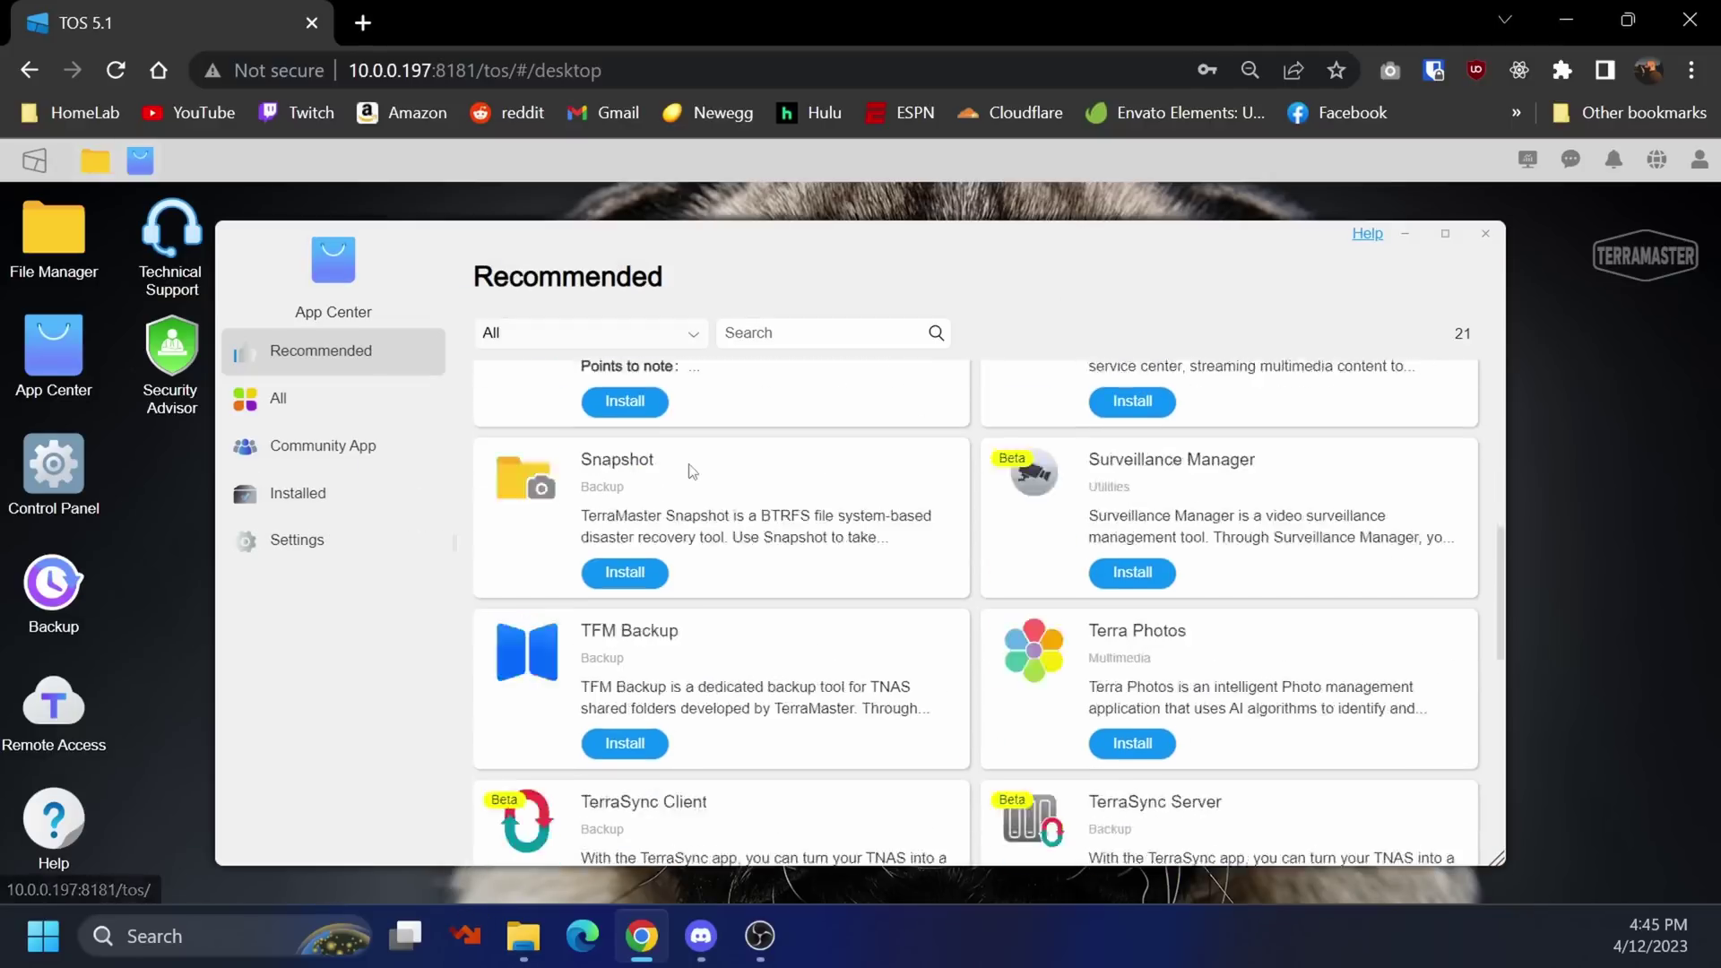
pyautogui.scroll(-6, 772, 526)
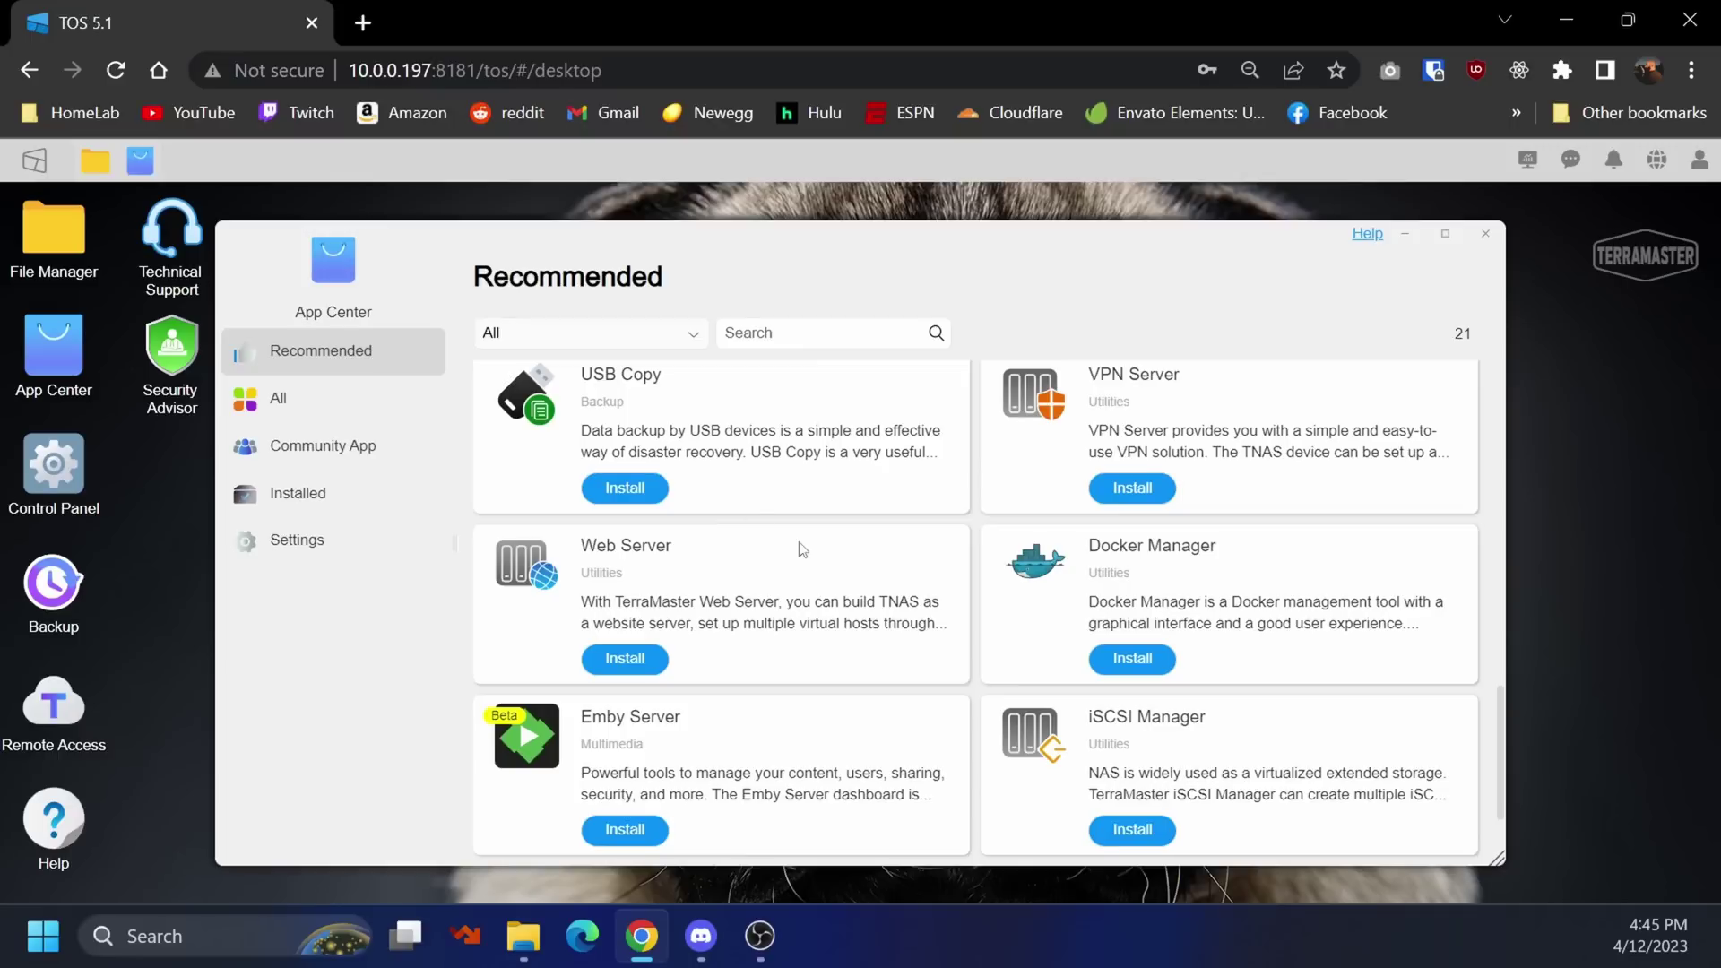
pyautogui.scroll(12, 802, 548)
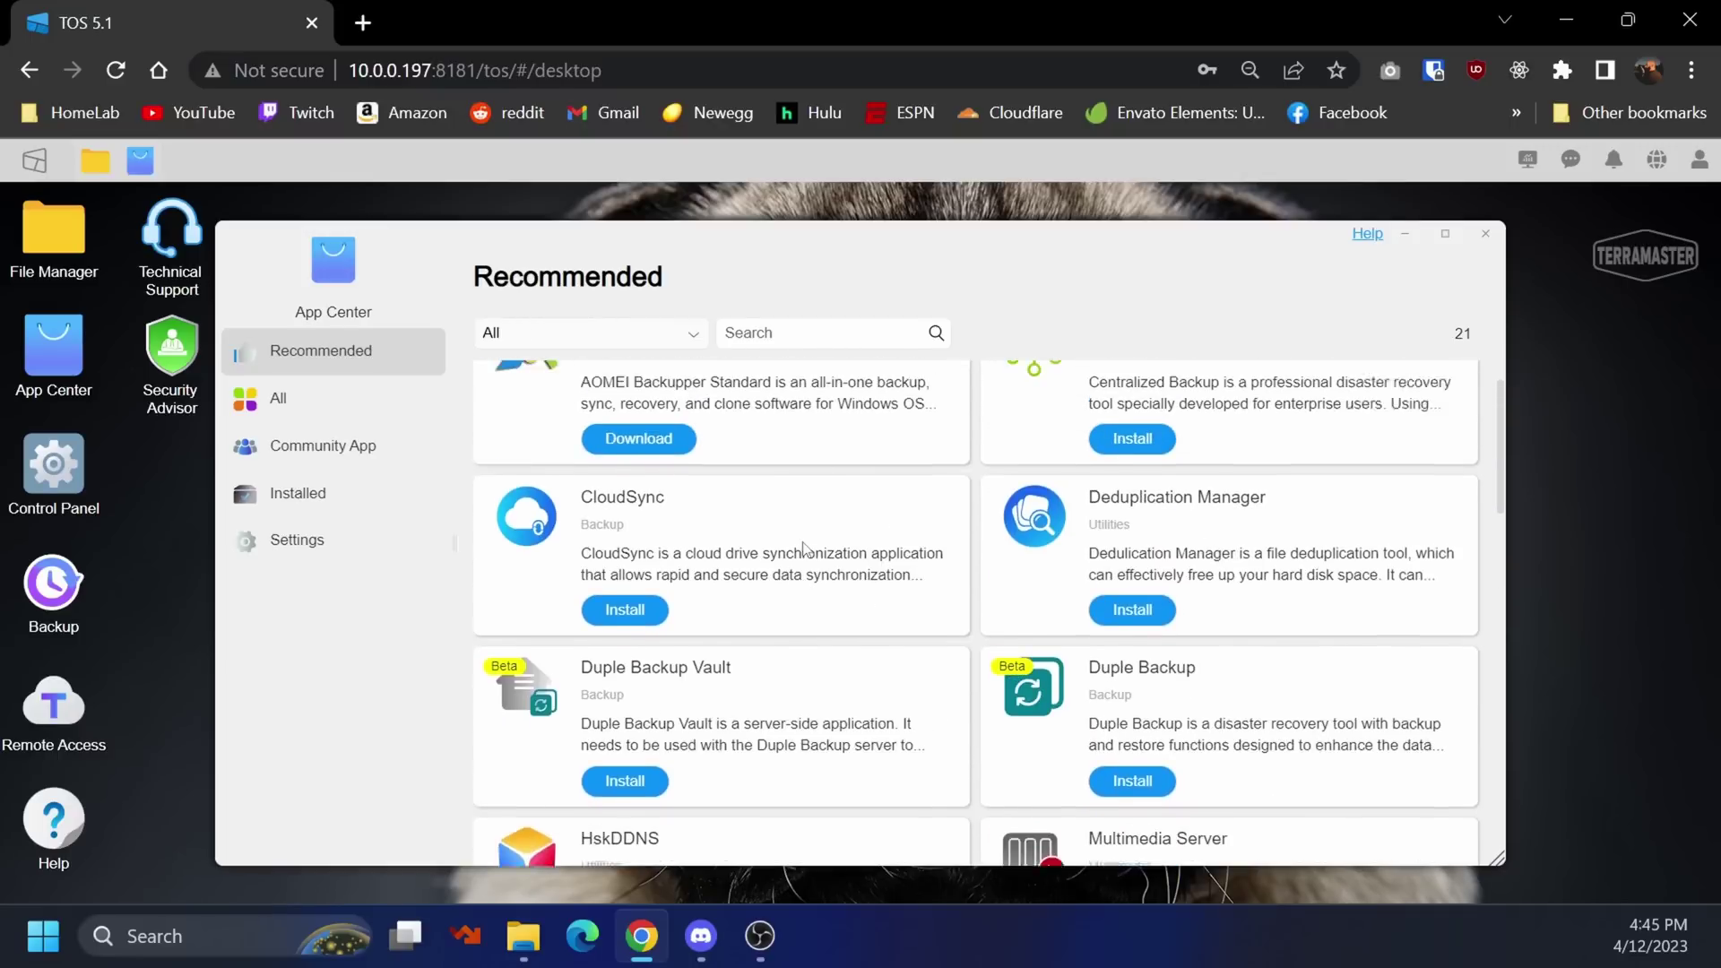
pyautogui.scroll(1, 805, 549)
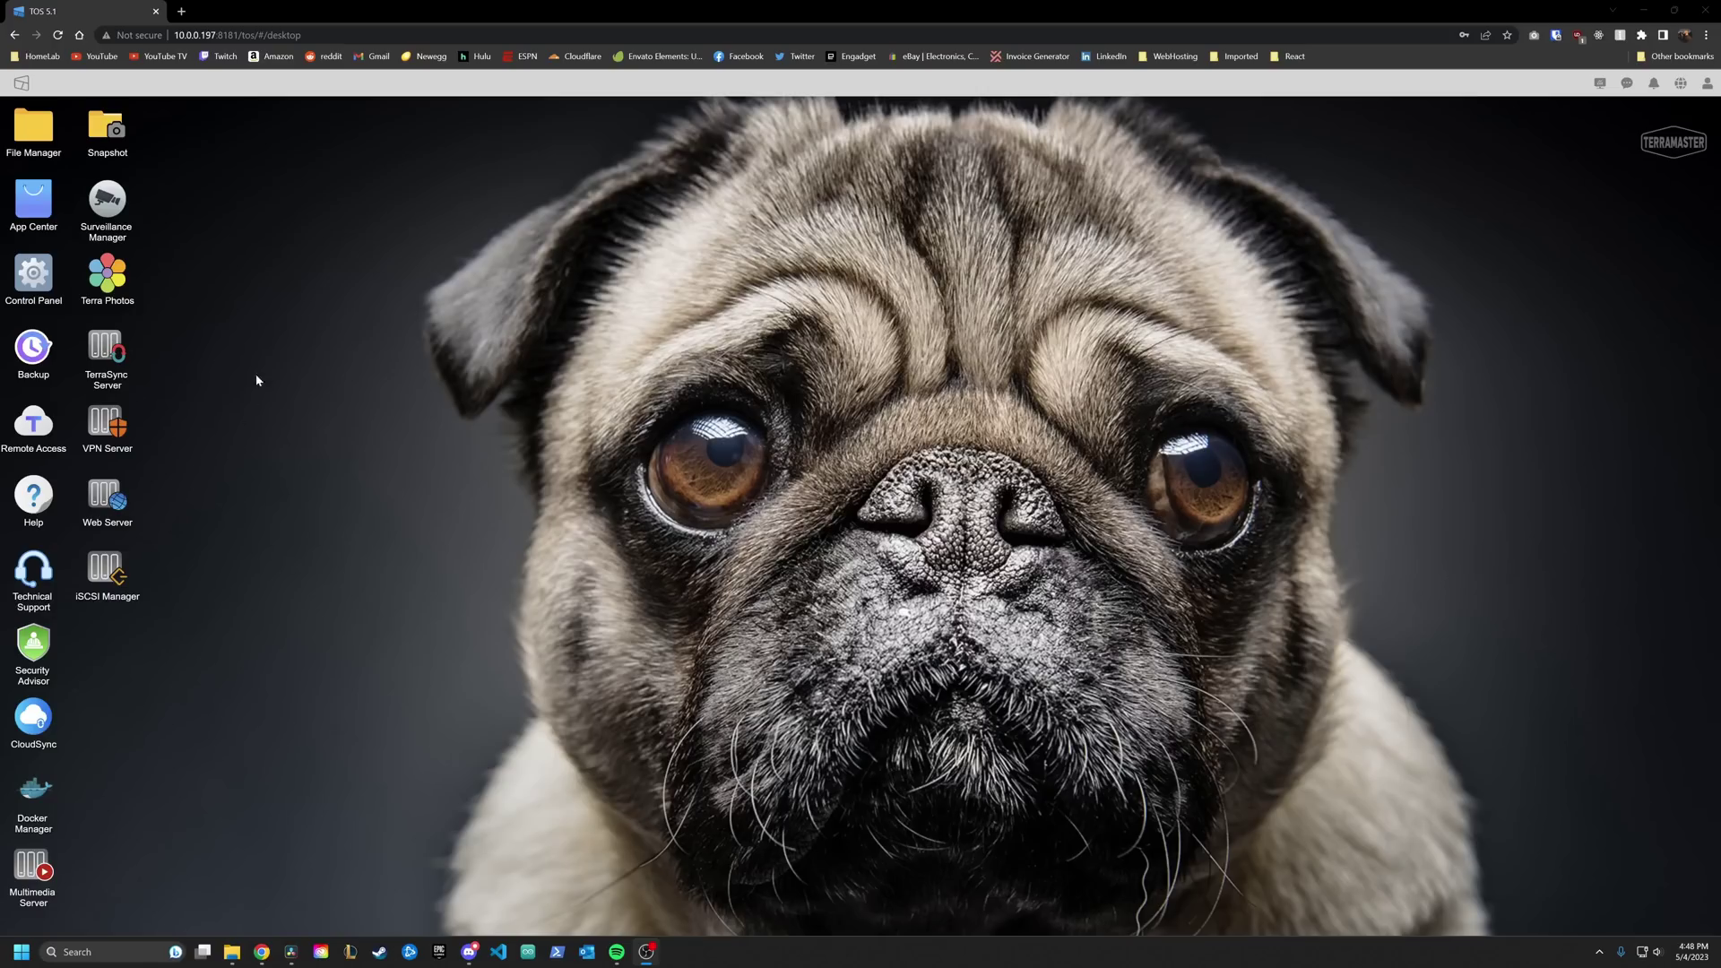
# Step: Open TerraSync Server, view its versioned Backup and Sync folders, then its Settings
pyautogui.click(111, 350)
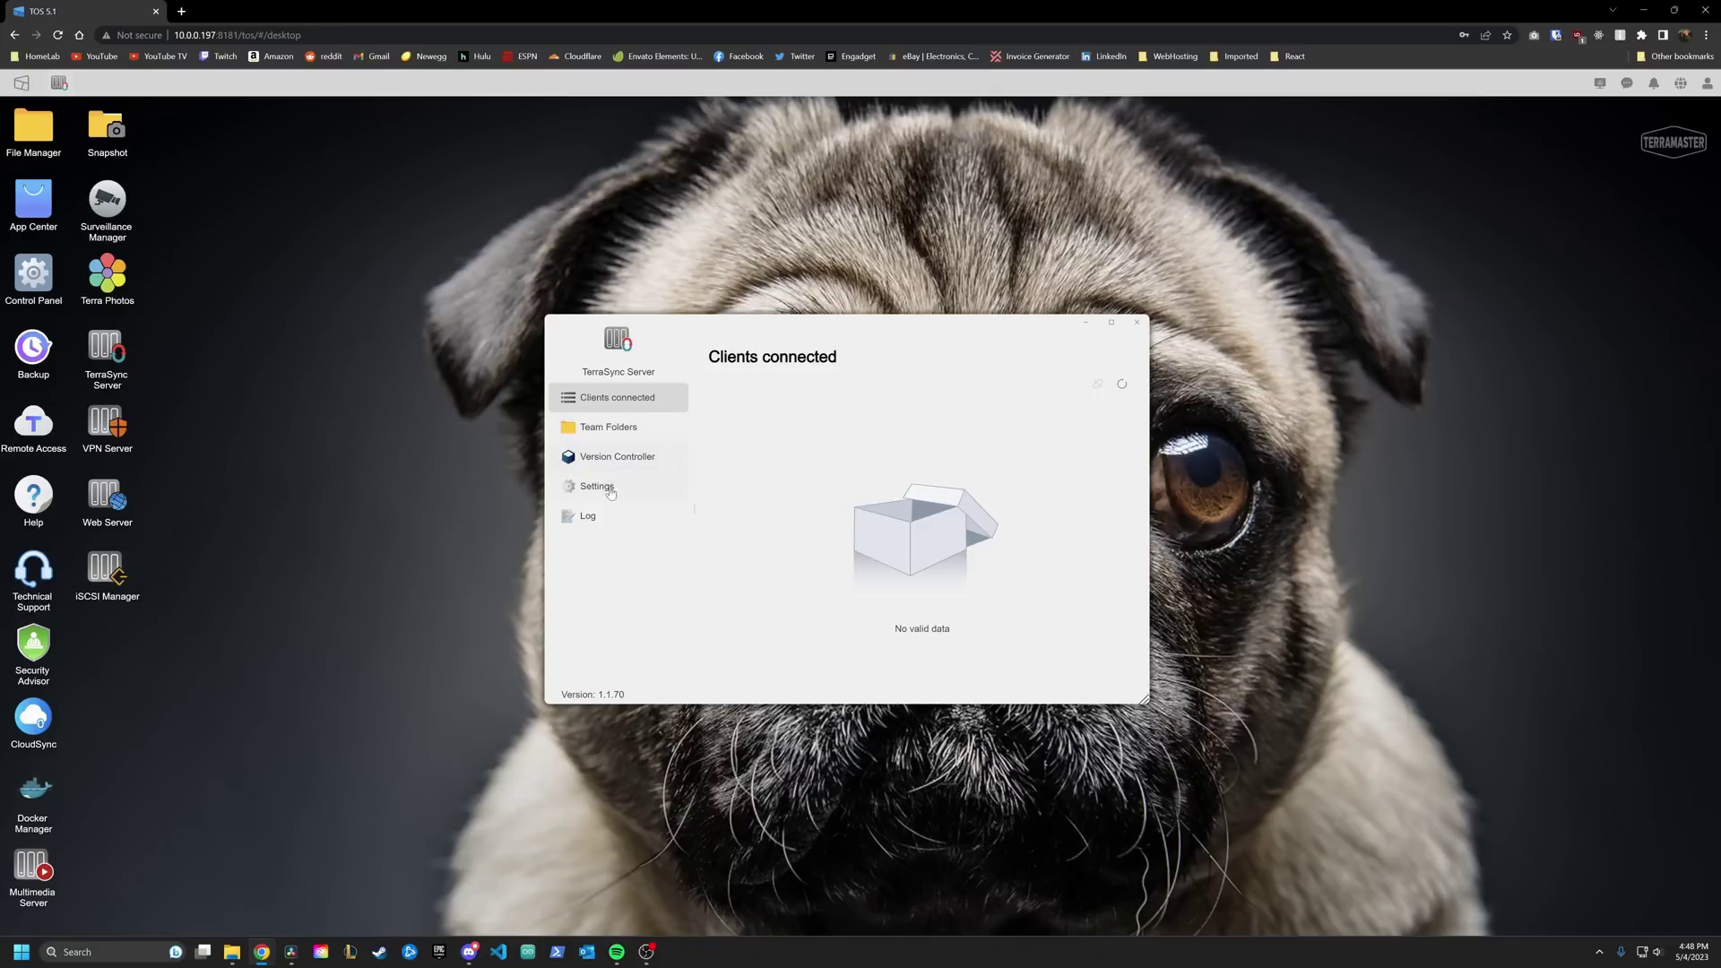
pyautogui.click(630, 467)
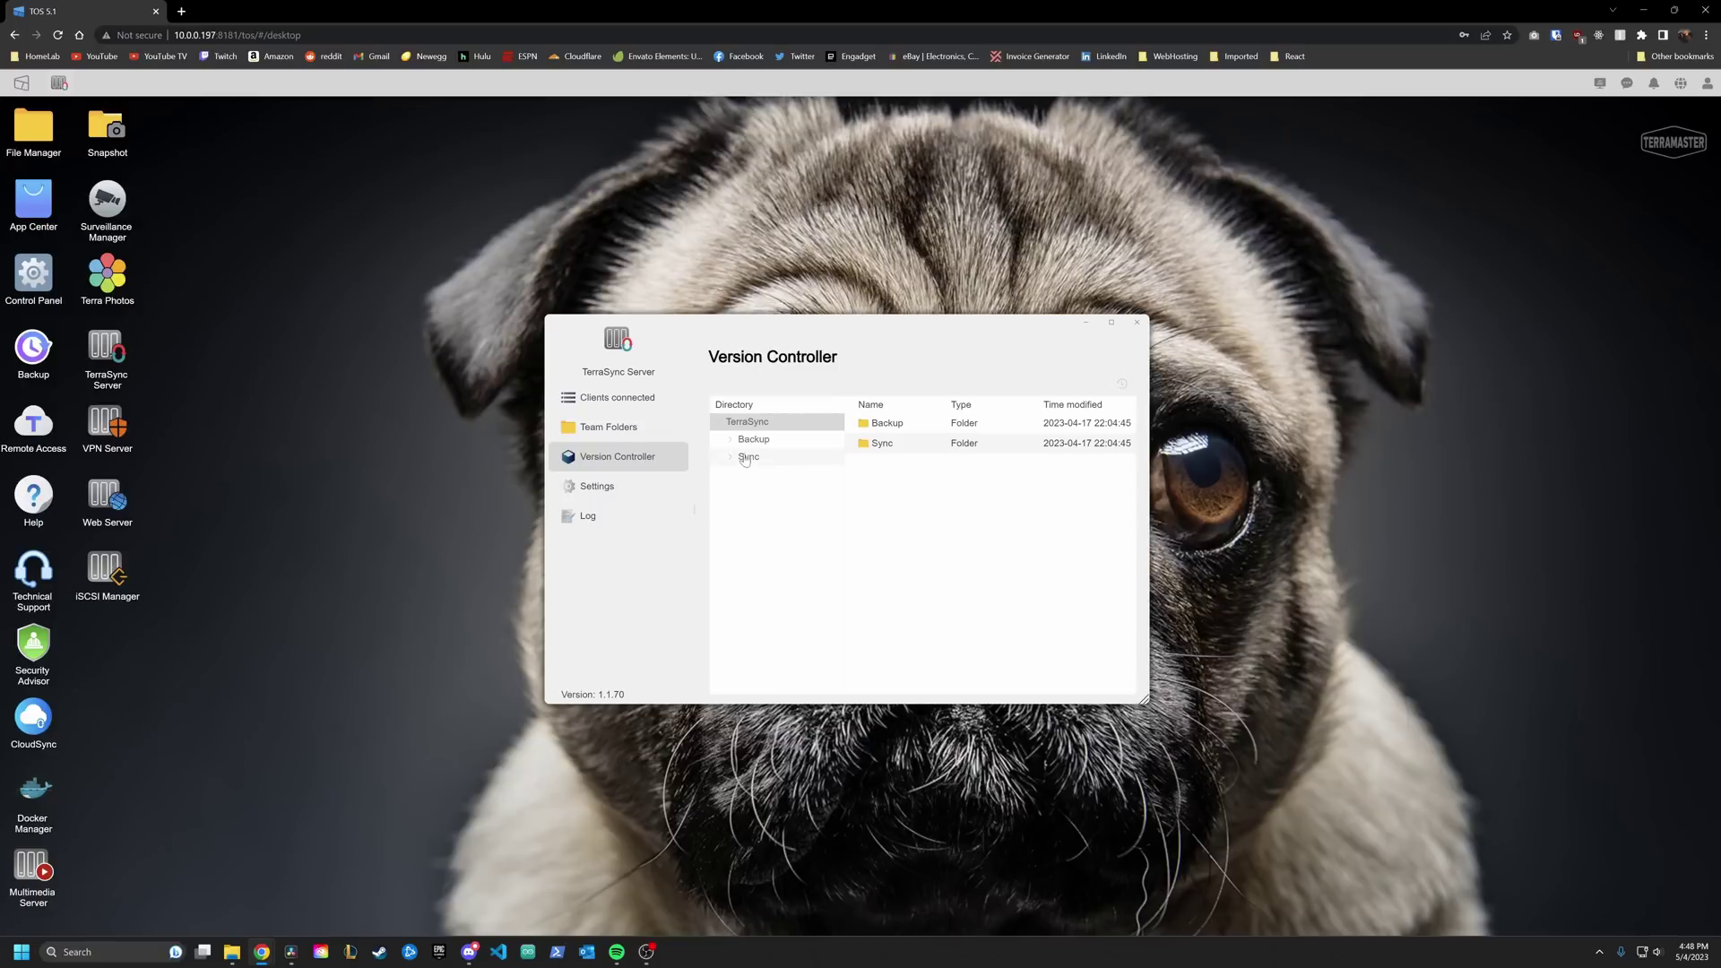
pyautogui.click(615, 485)
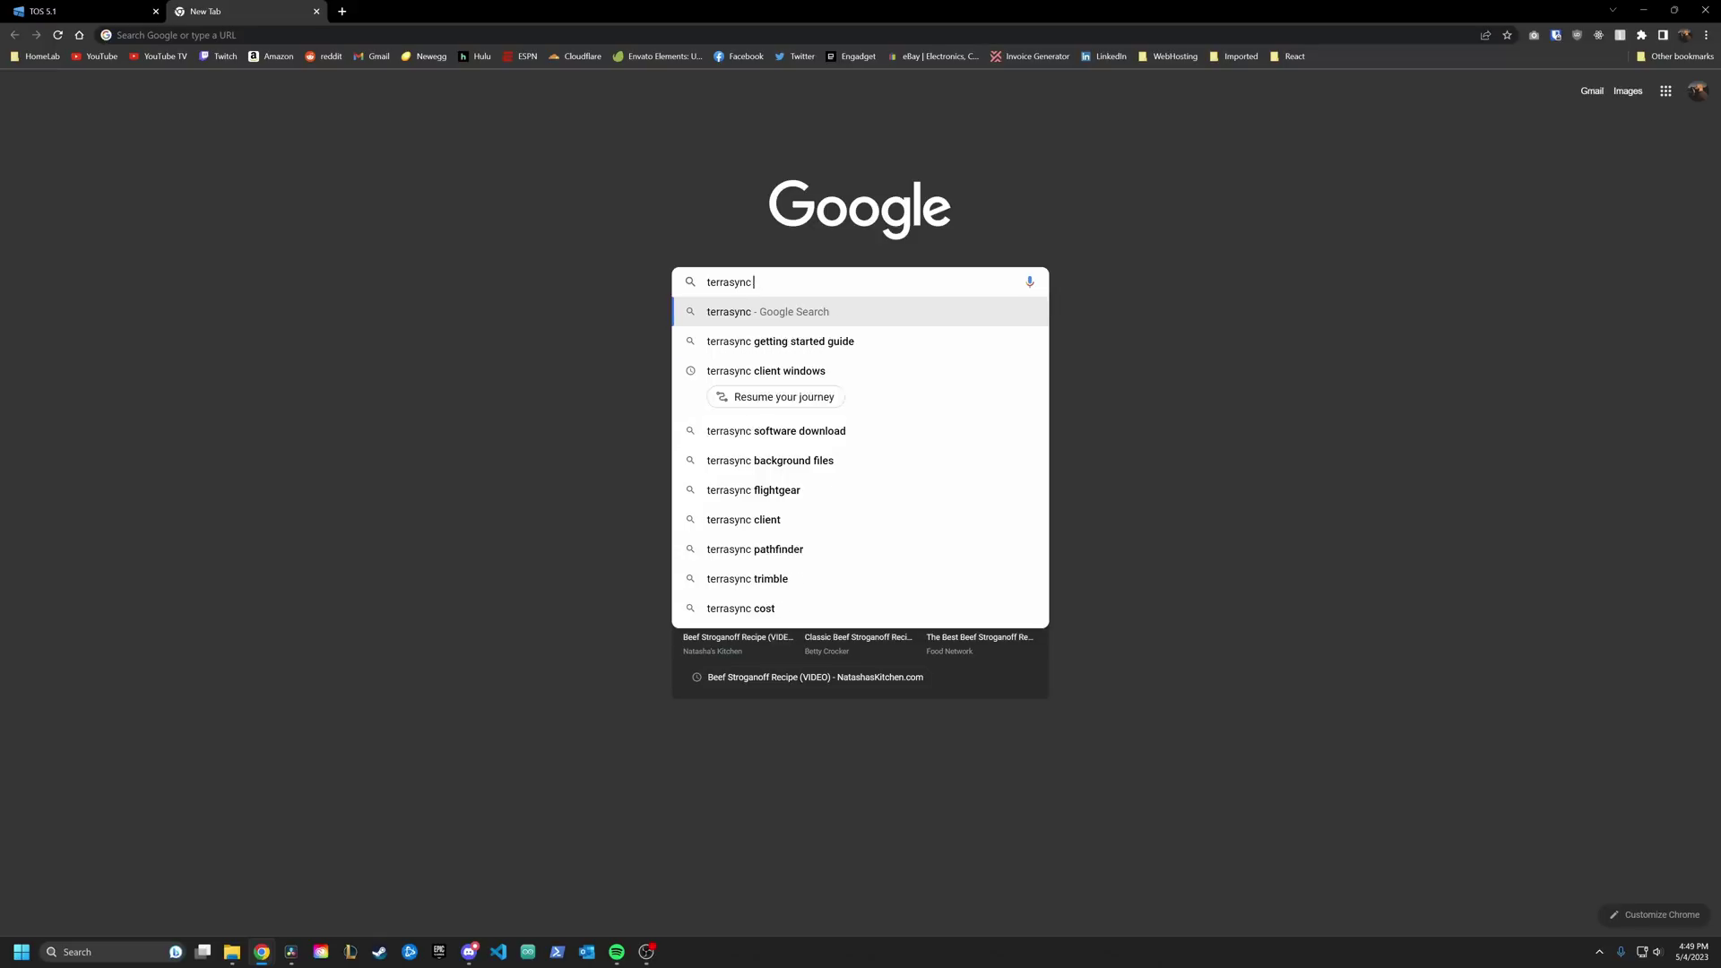
# Step: Search Google for 'terrasync client', open the TerraMaster TerraSync result and scroll through it
pyautogui.write('lient')
pyautogui.press('Return')
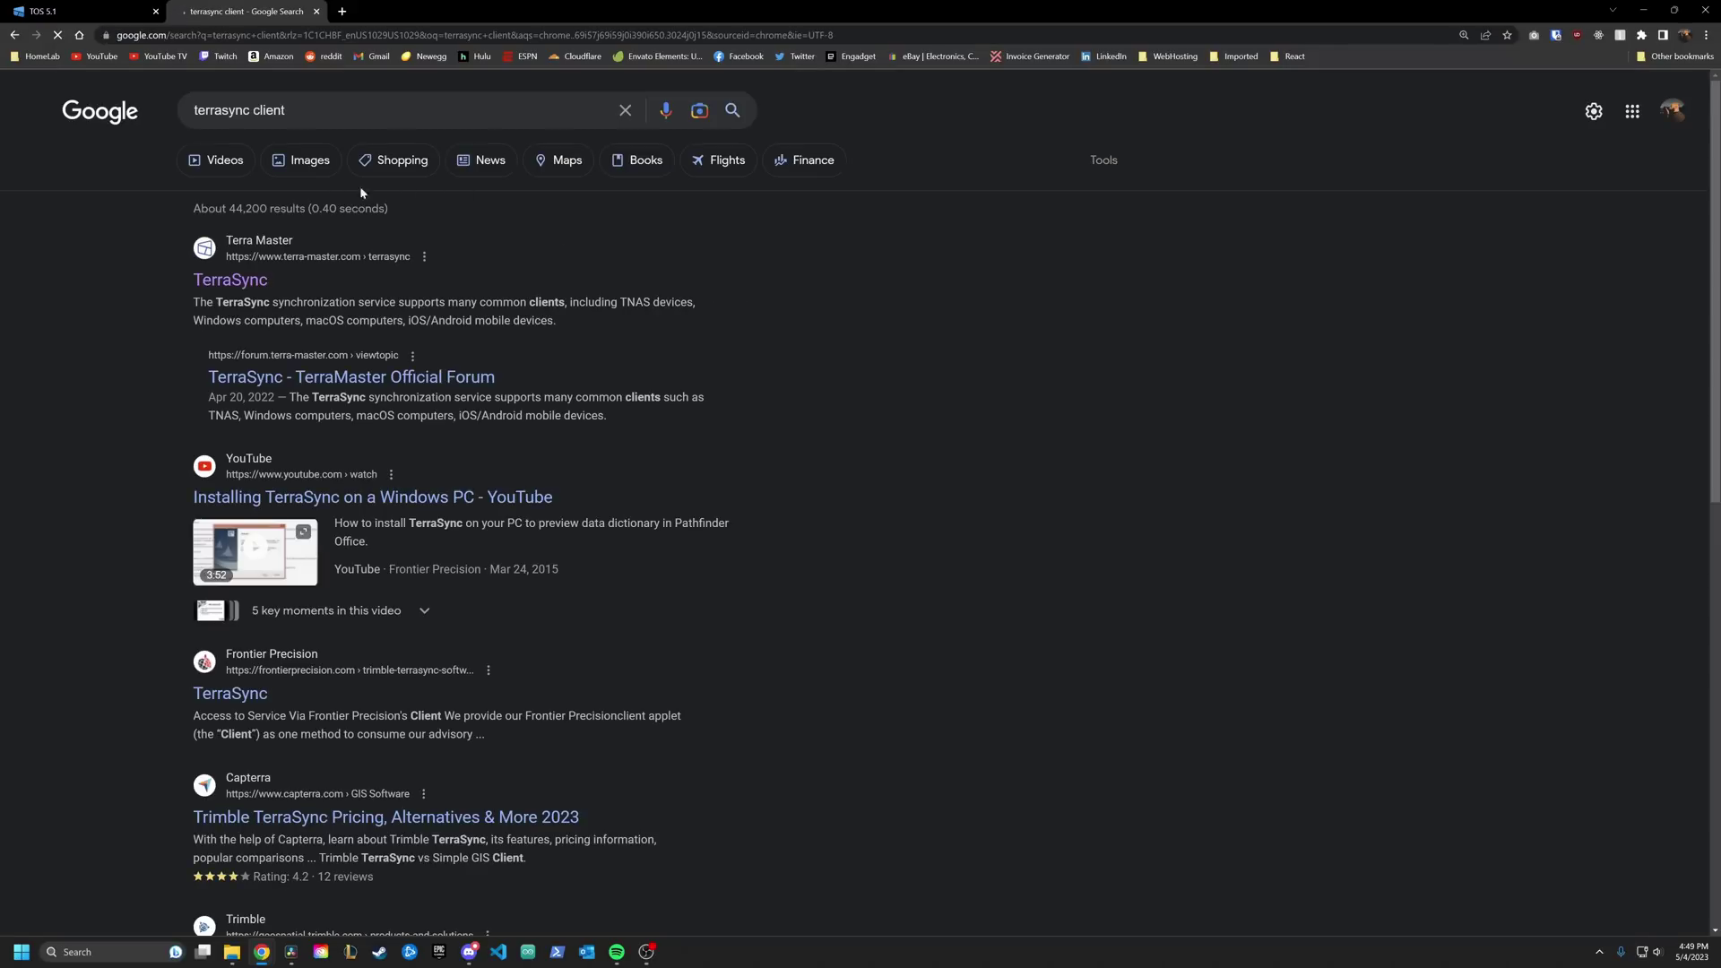
pyautogui.click(230, 279)
pyautogui.scroll(-8, 618, 416)
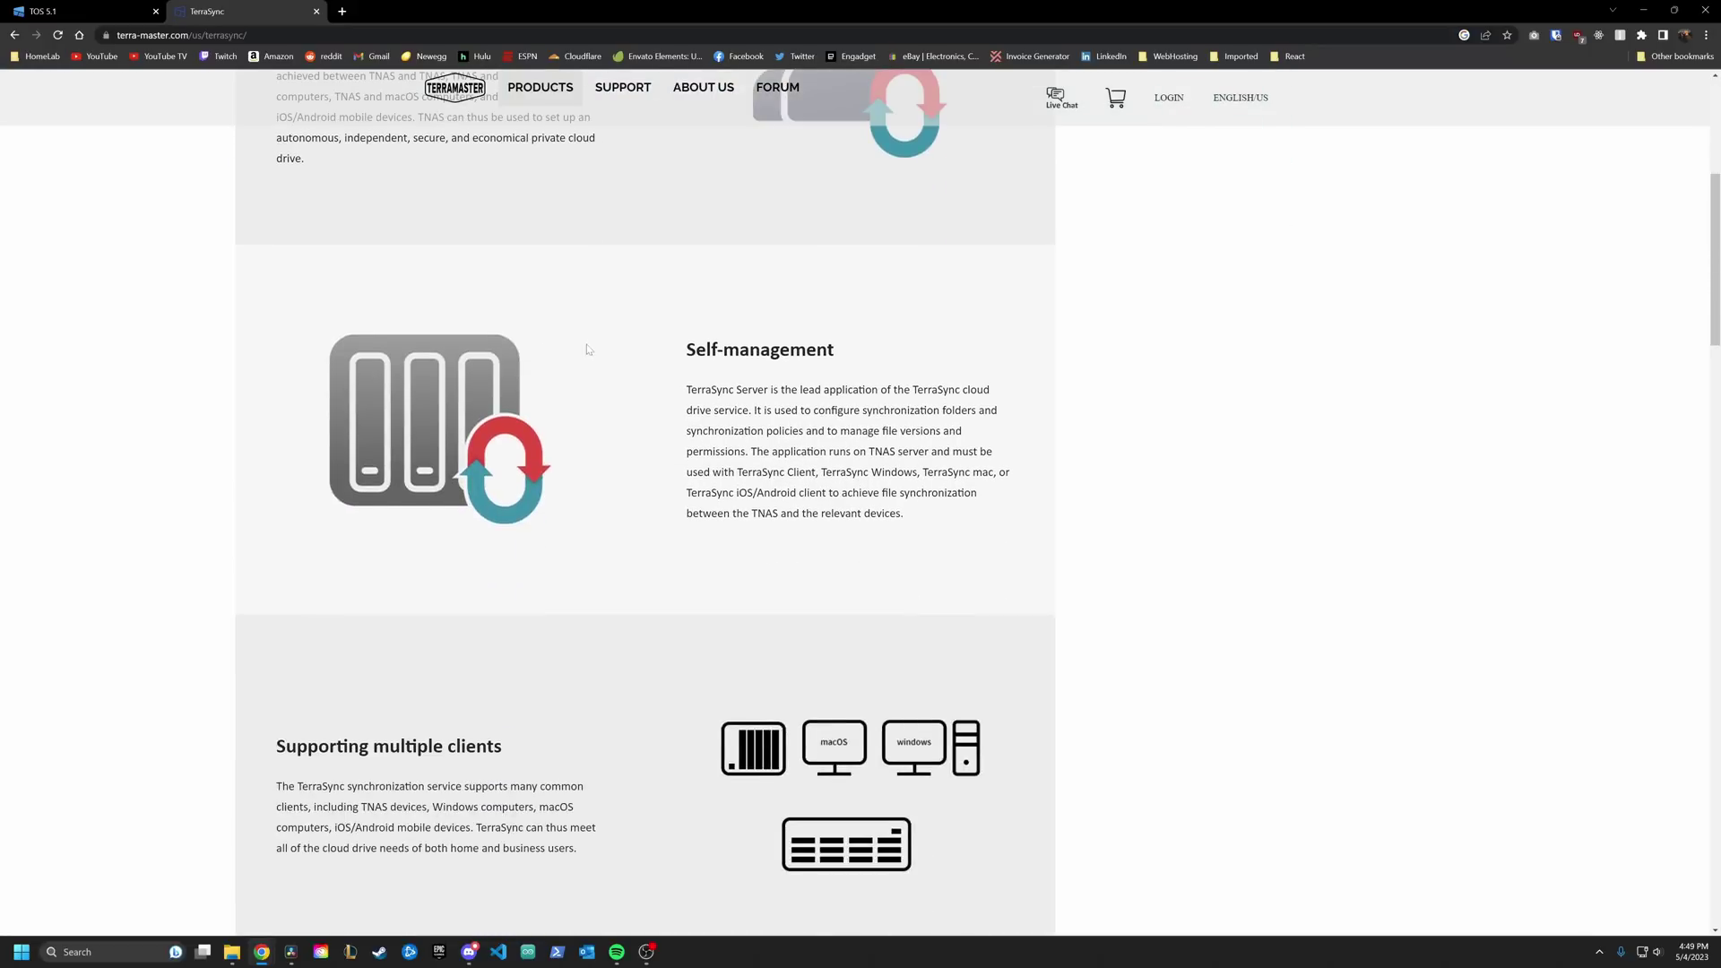
pyautogui.scroll(-10, 618, 416)
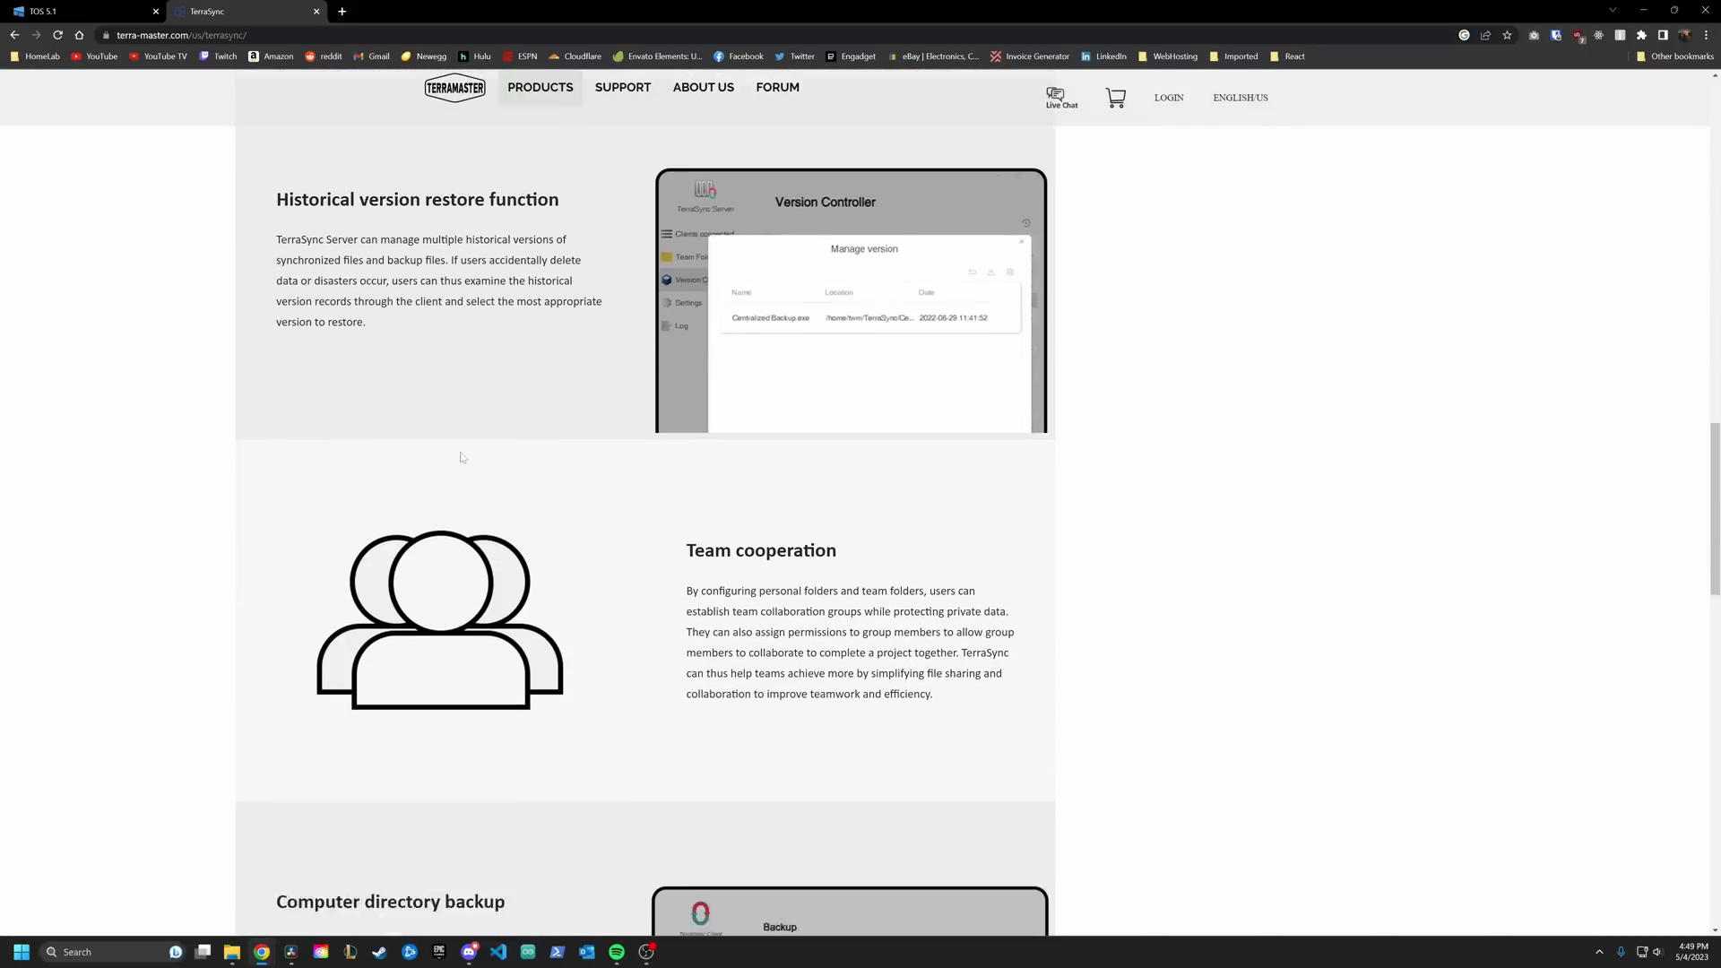
pyautogui.scroll(-12, 520, 505)
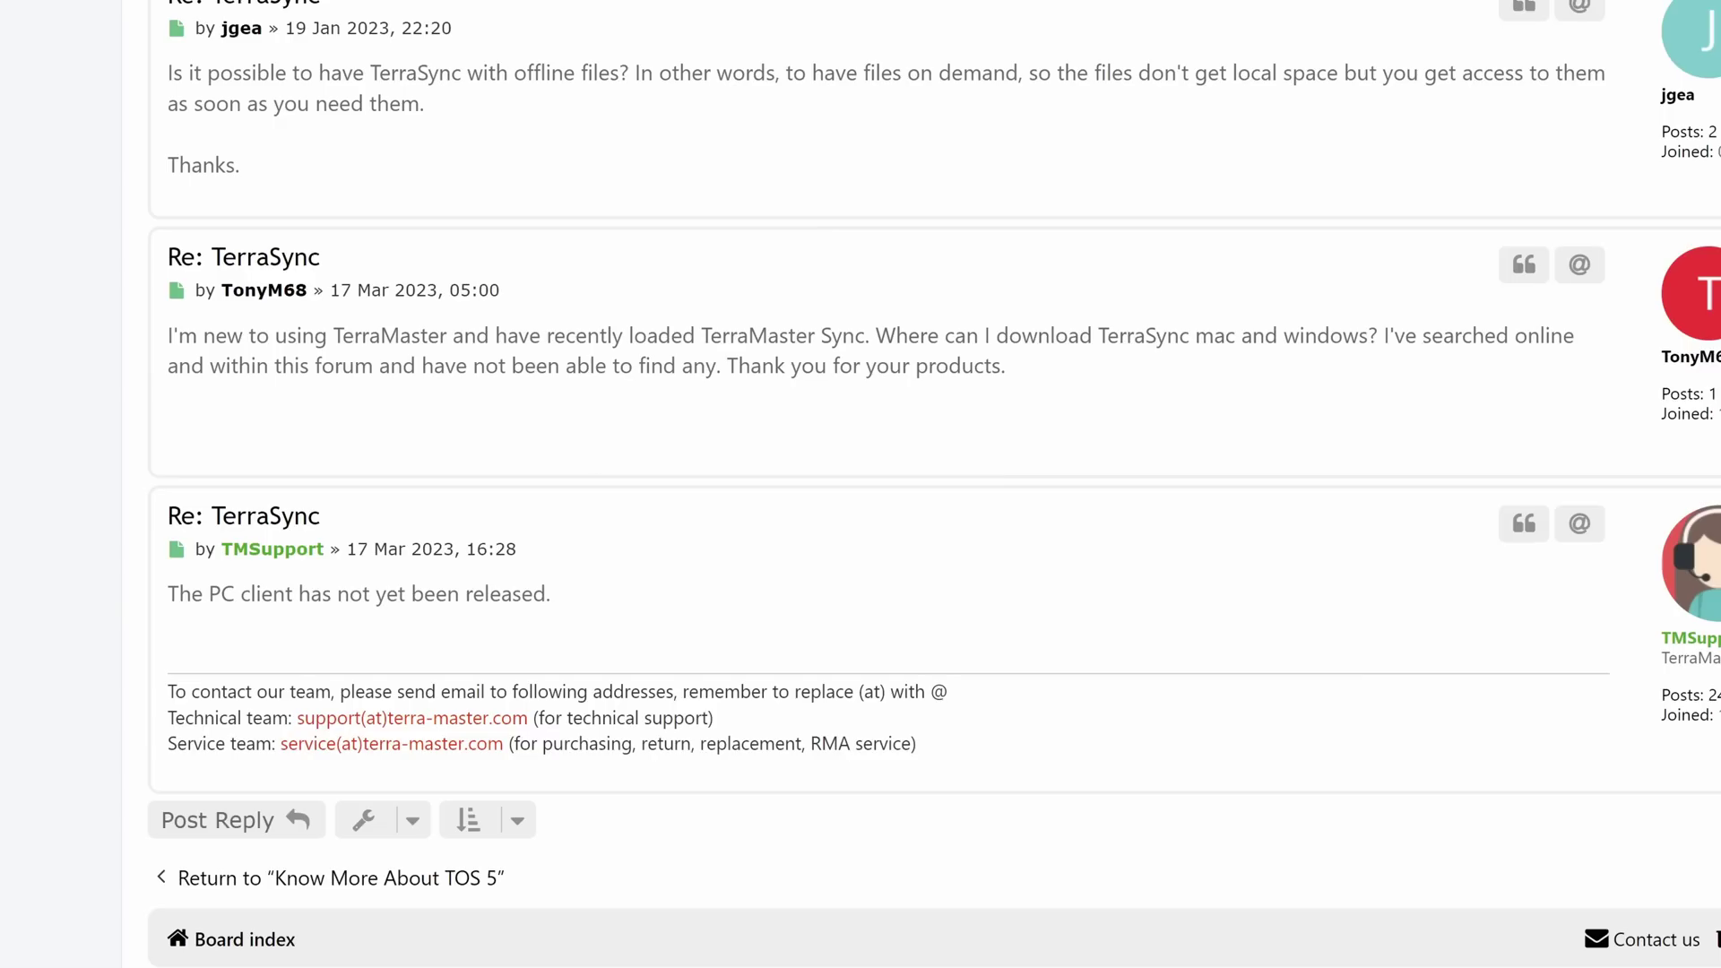
# Step: Highlight the Mac/Windows download question, the reply that the PC client is unreleased, and its date
pyautogui.moveTo(876, 335); pyautogui.dragTo(1316, 335)
pyautogui.moveTo(563, 596); pyautogui.dragTo(179, 594)
pyautogui.moveTo(454, 549); pyautogui.dragTo(357, 549)
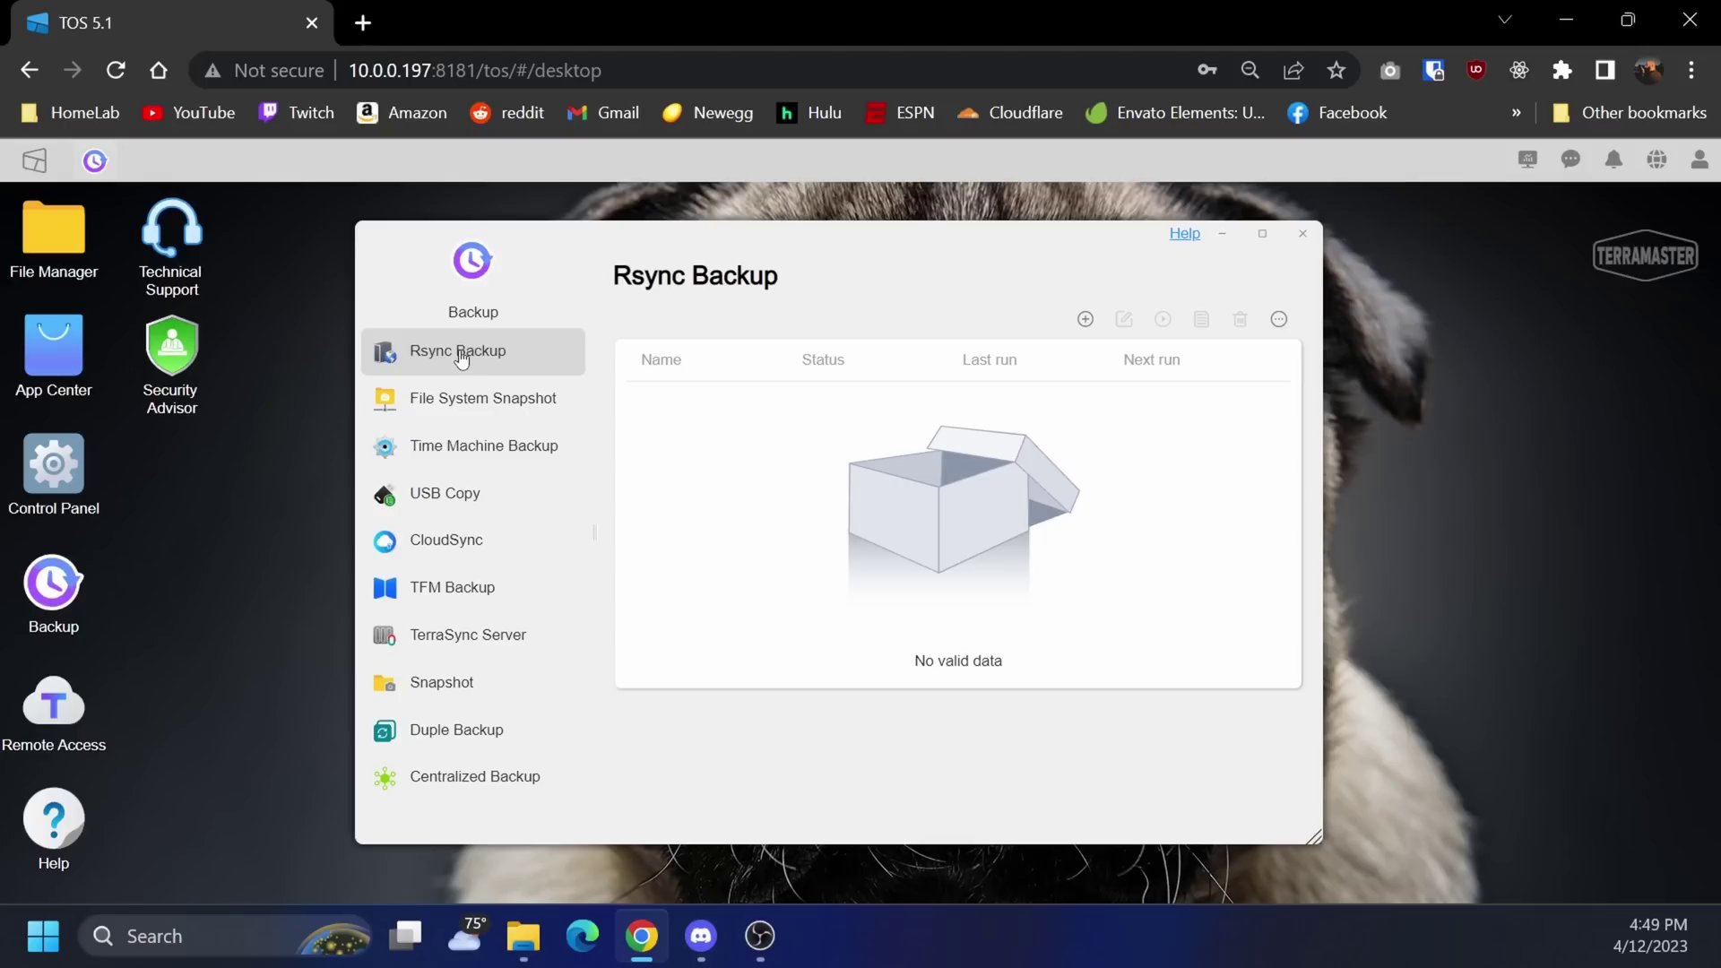
# Step: Browse Backup's File System Snapshot, Snapshot, TerraSync Server and CloudSync pages, then switch to TrueNAS Services
pyautogui.click(475, 408)
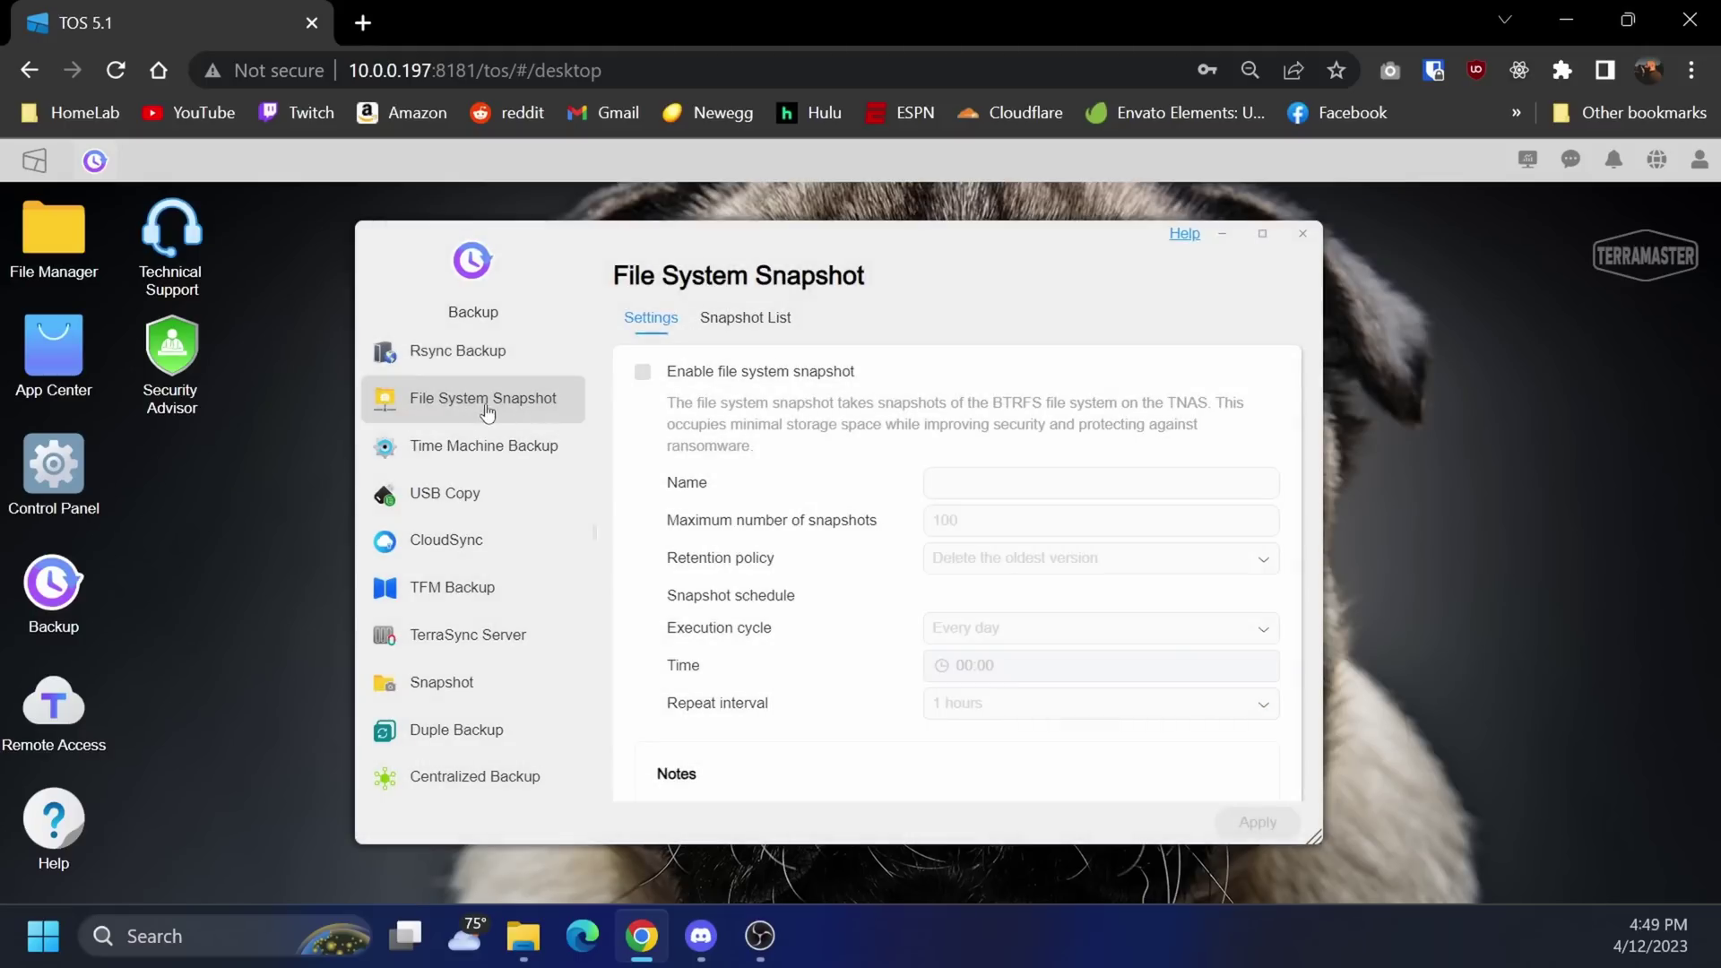
pyautogui.click(442, 682)
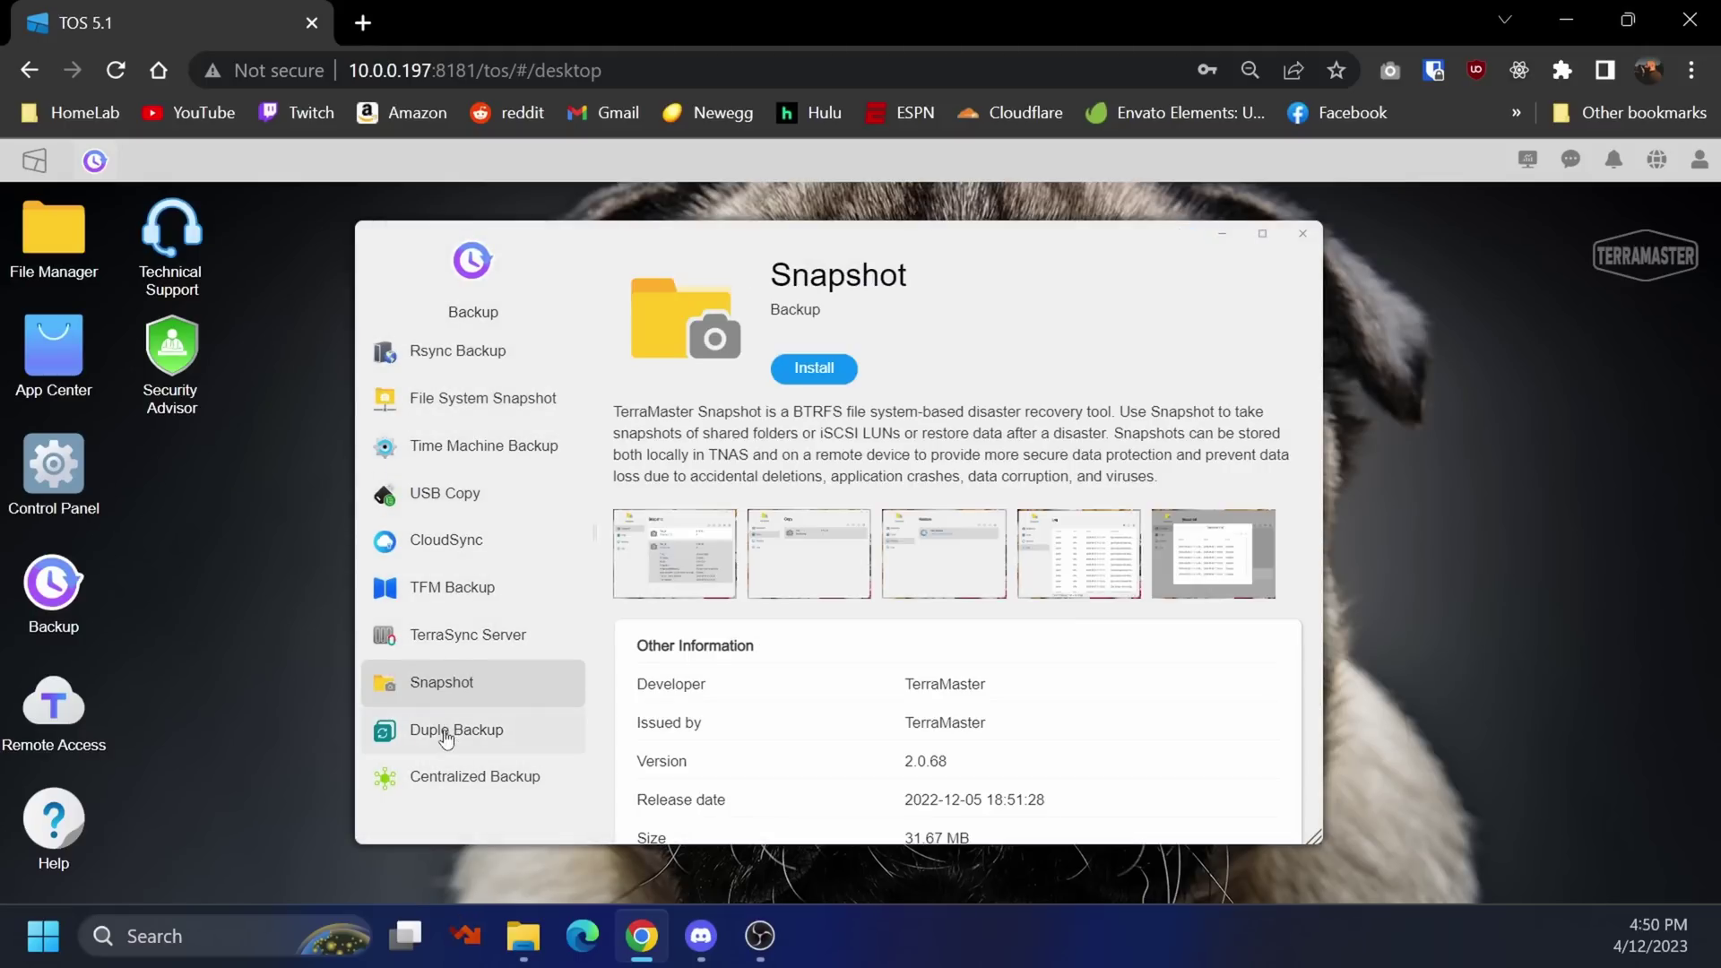
pyautogui.click(492, 638)
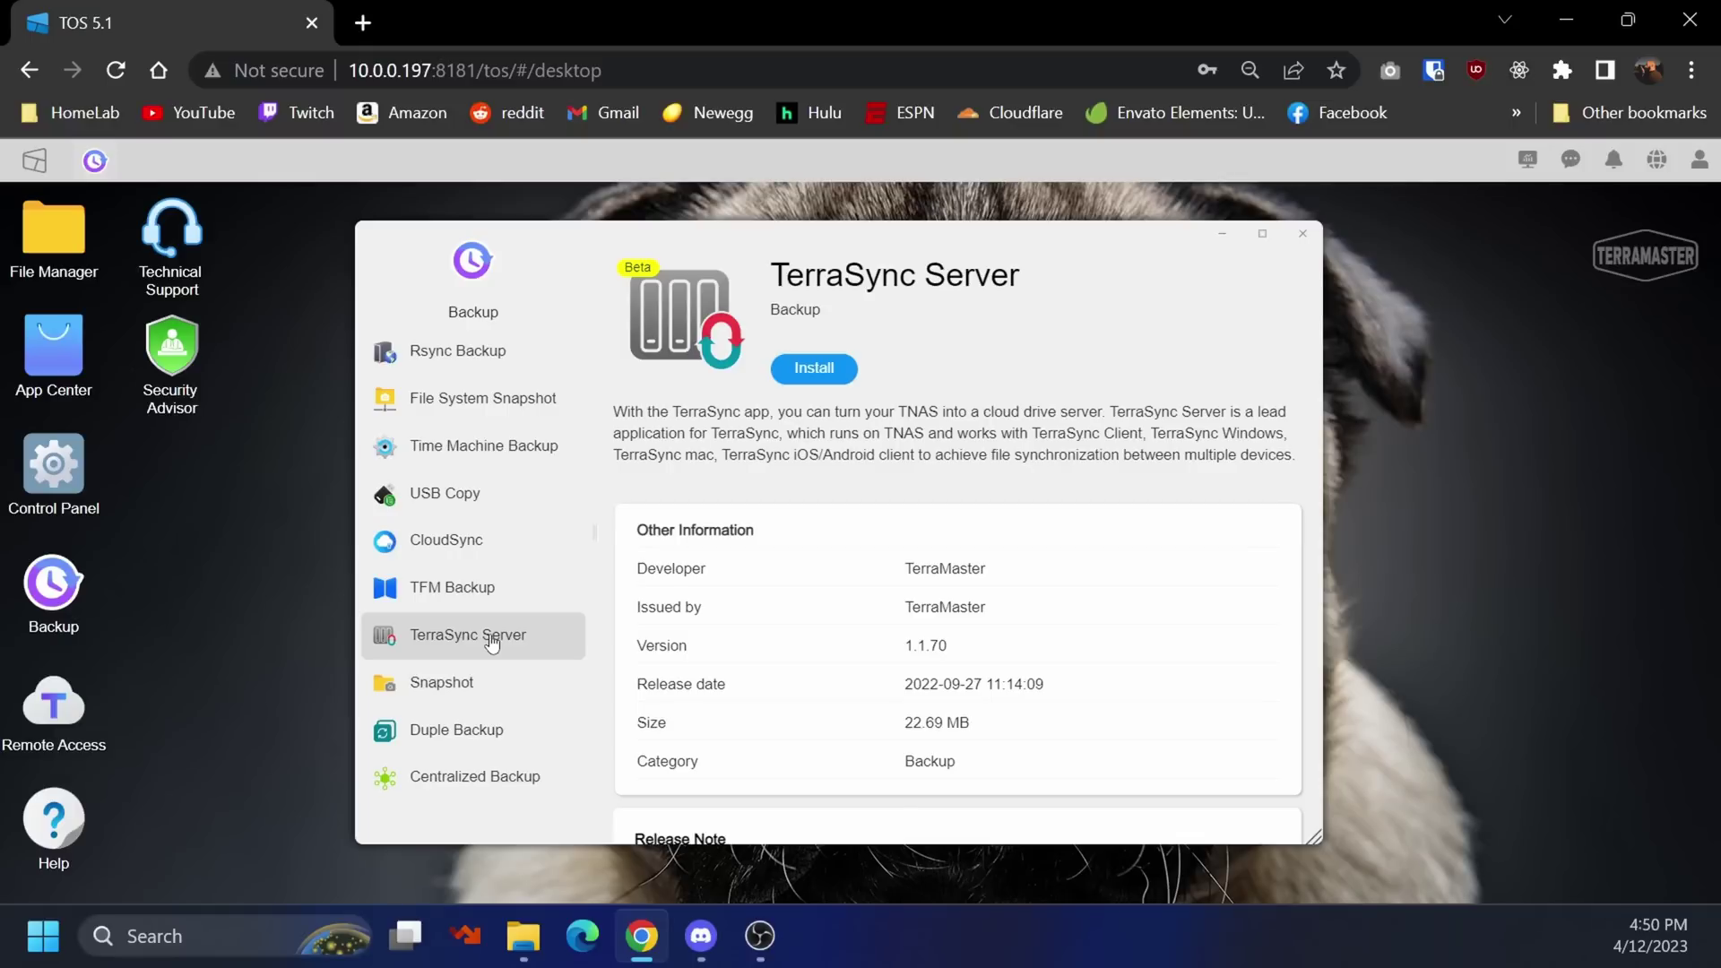
pyautogui.click(459, 547)
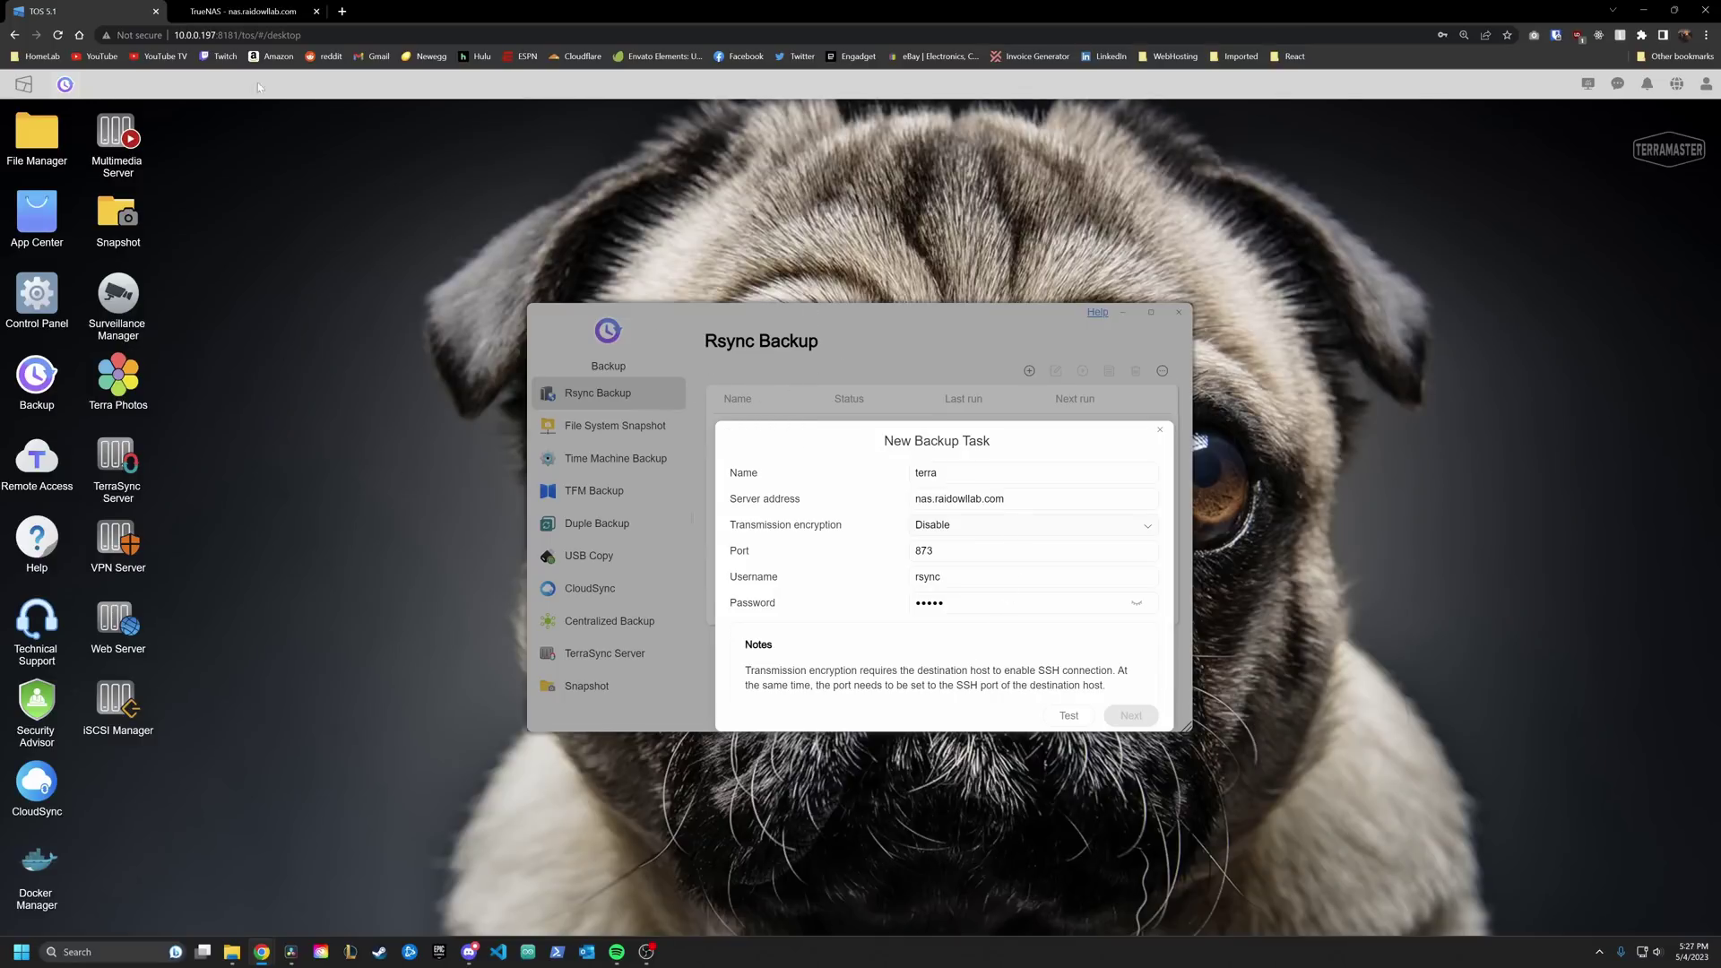
pyautogui.click(245, 8)
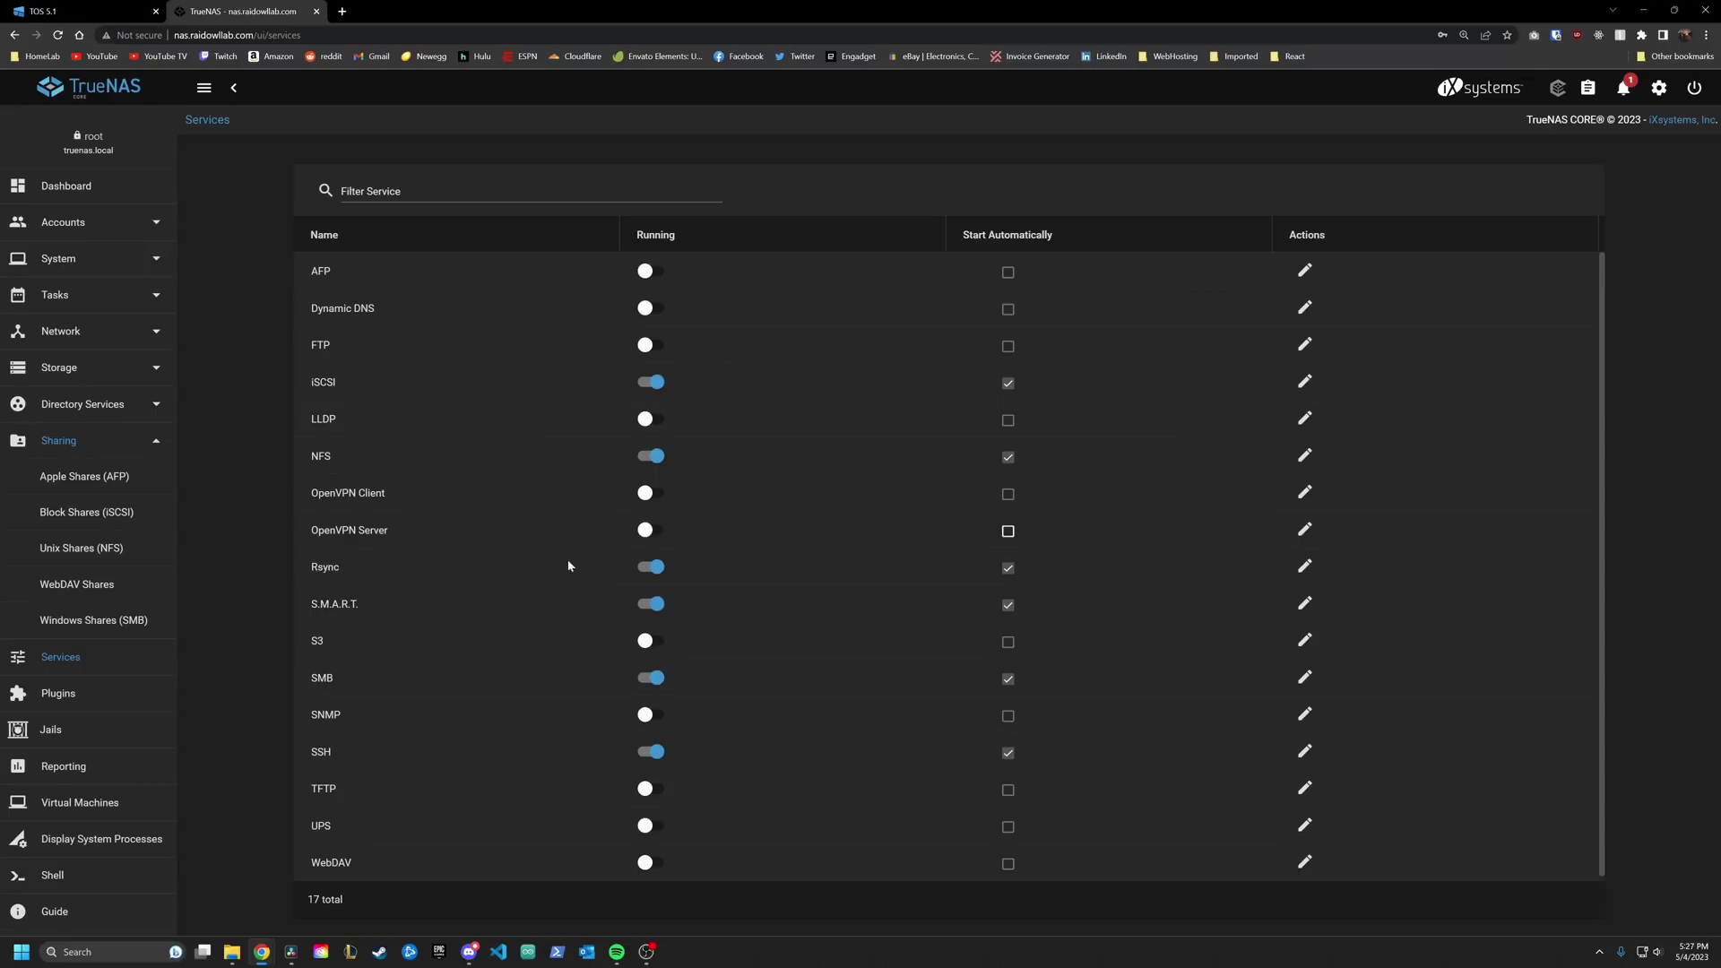
# Step: Check Rsync's port 873 and the terra module's Backups path, then return to TOS
pyautogui.click(1305, 568)
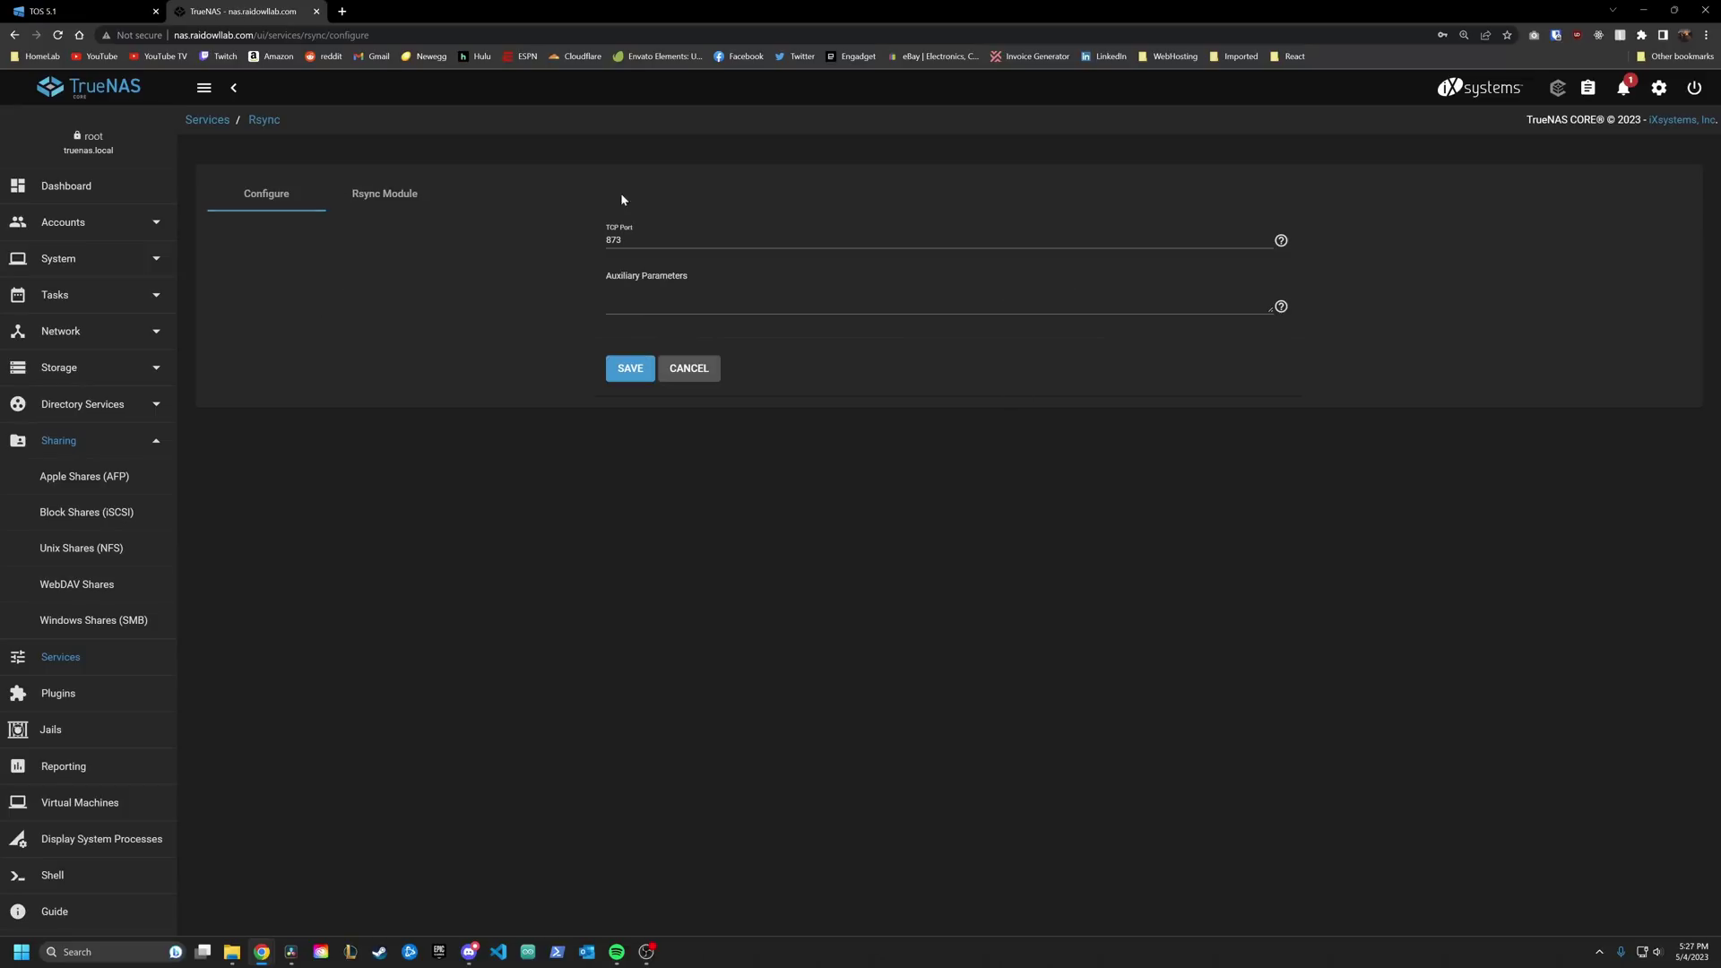
pyautogui.click(387, 199)
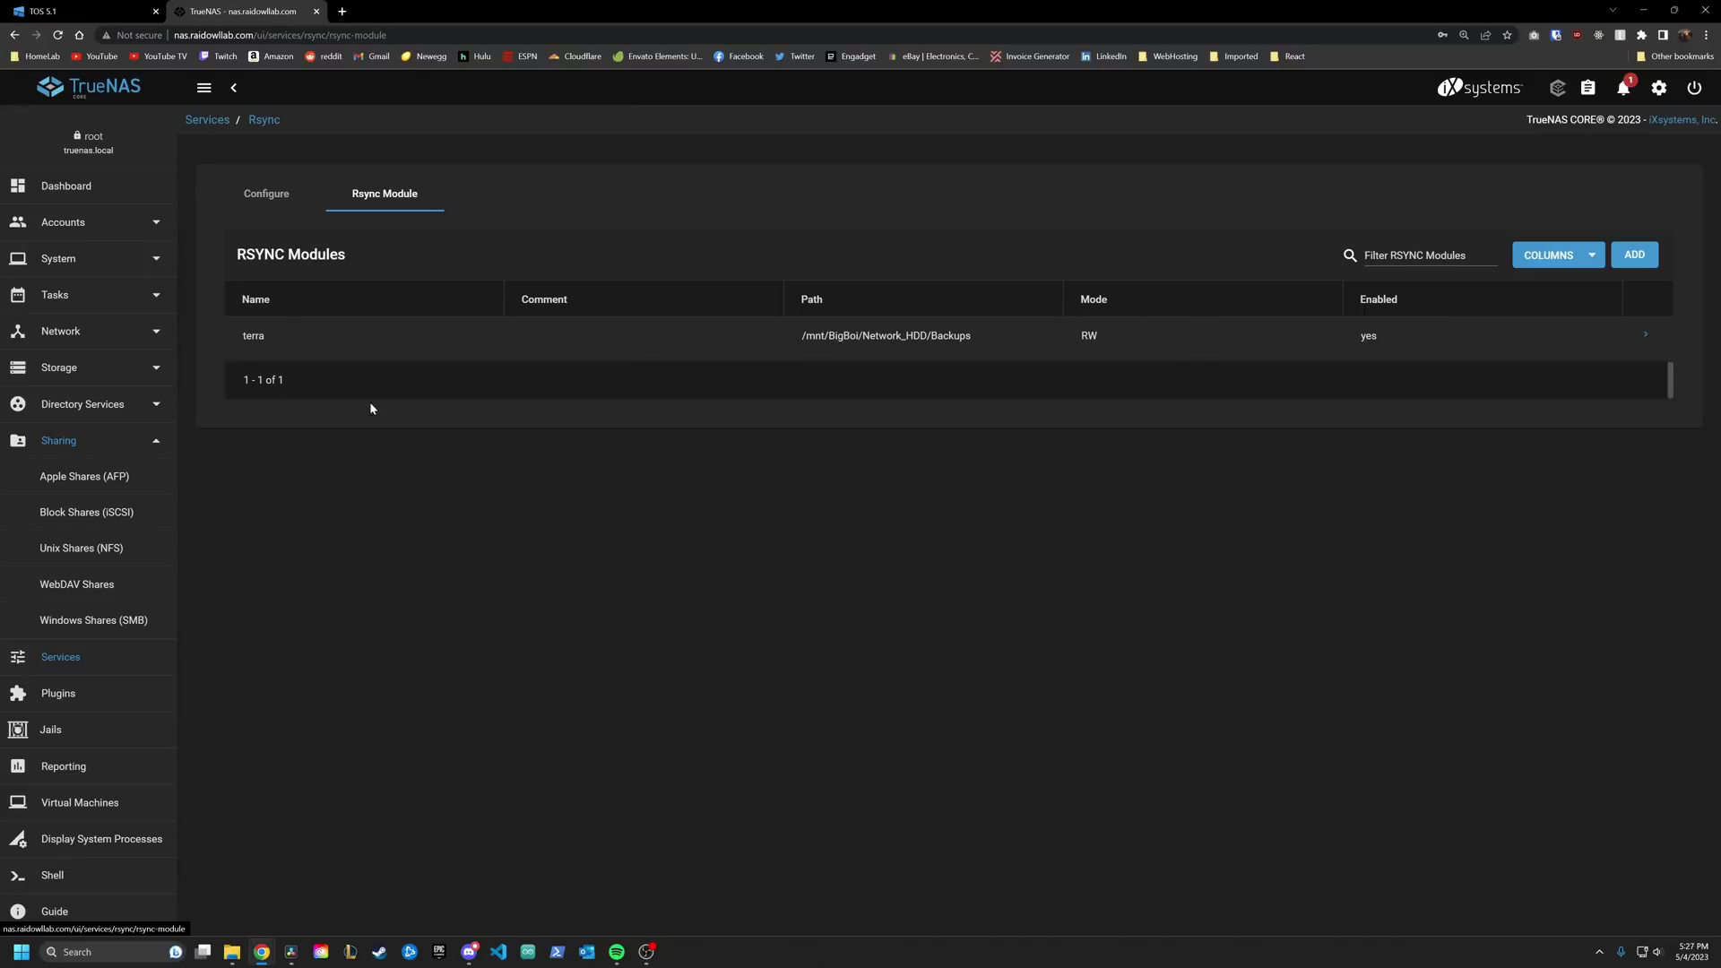
pyautogui.click(74, 20)
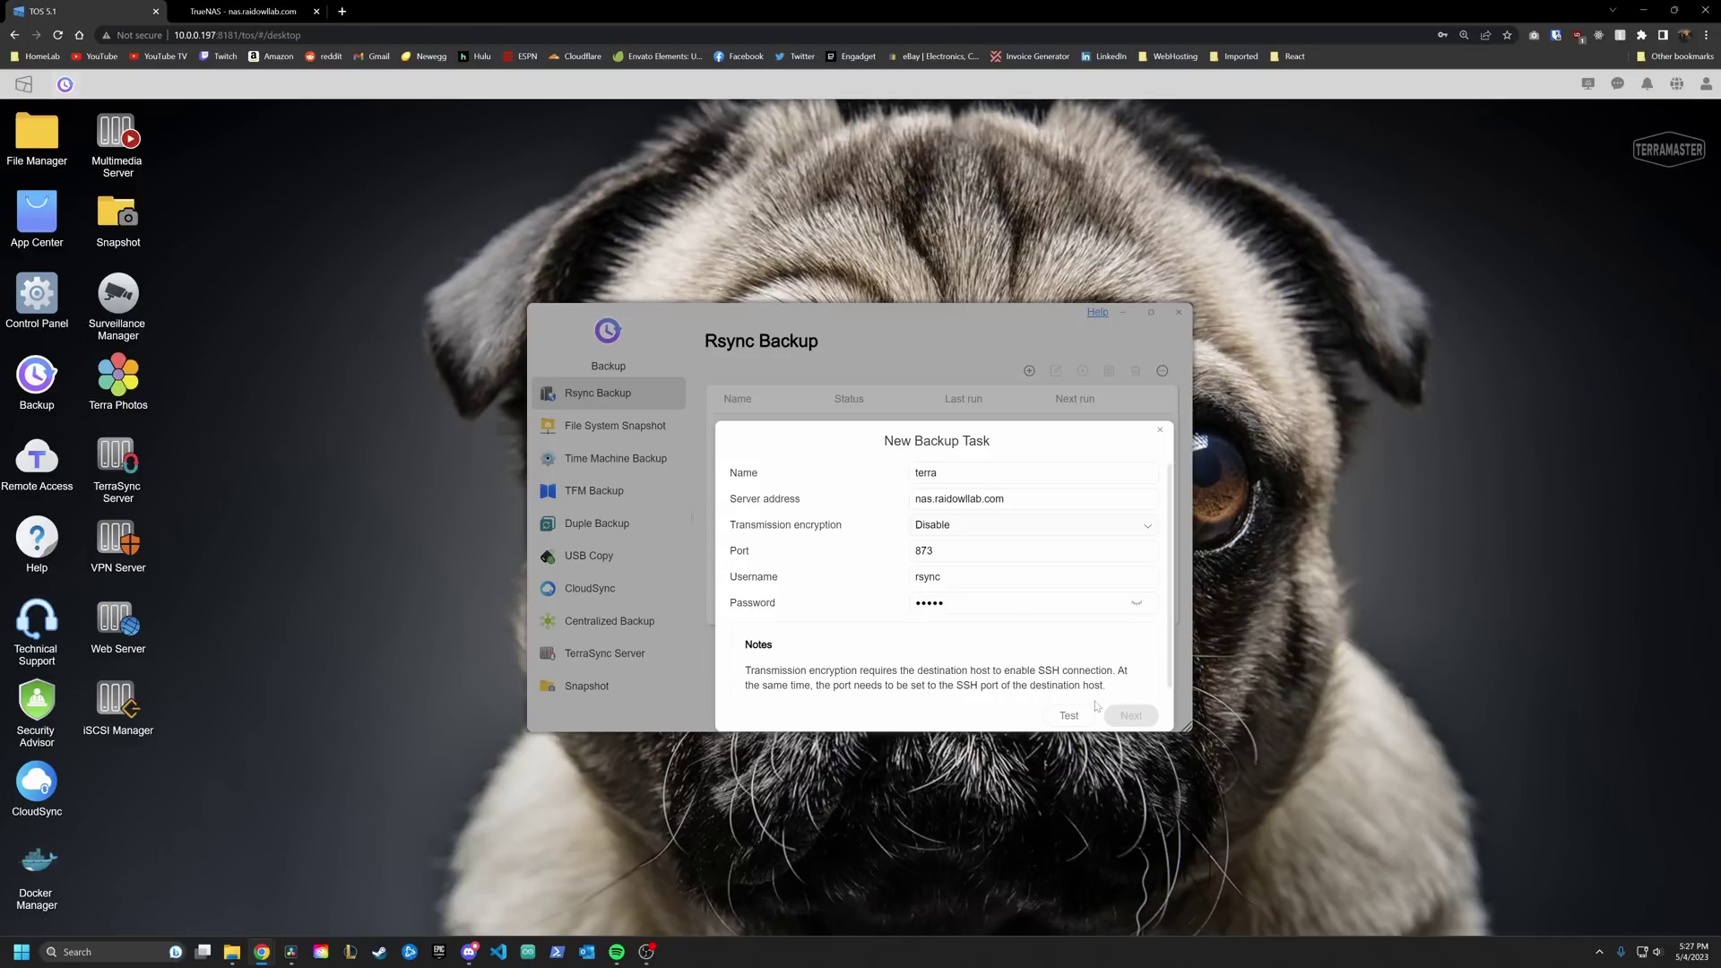
# Step: Test the rsync connection, replace the server address with 10.0.0.33, and test again
pyautogui.click(1068, 716)
pyautogui.tripleClick(959, 498)
pyautogui.write('10.0.0.33')
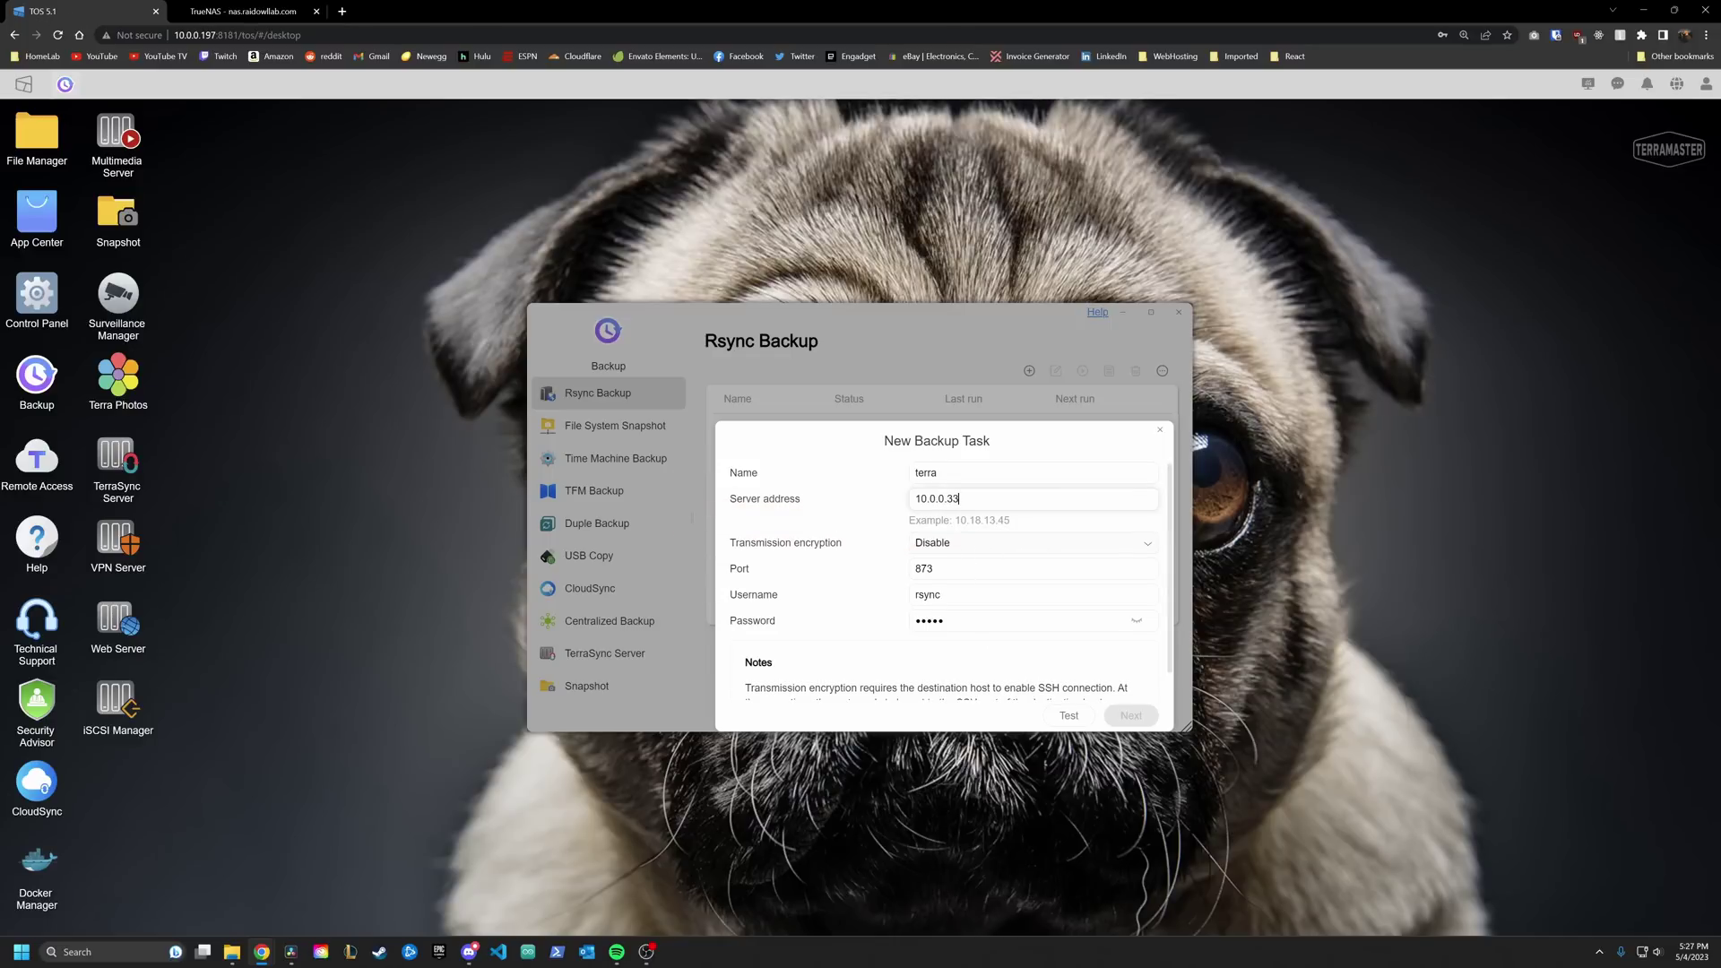
pyautogui.click(1069, 713)
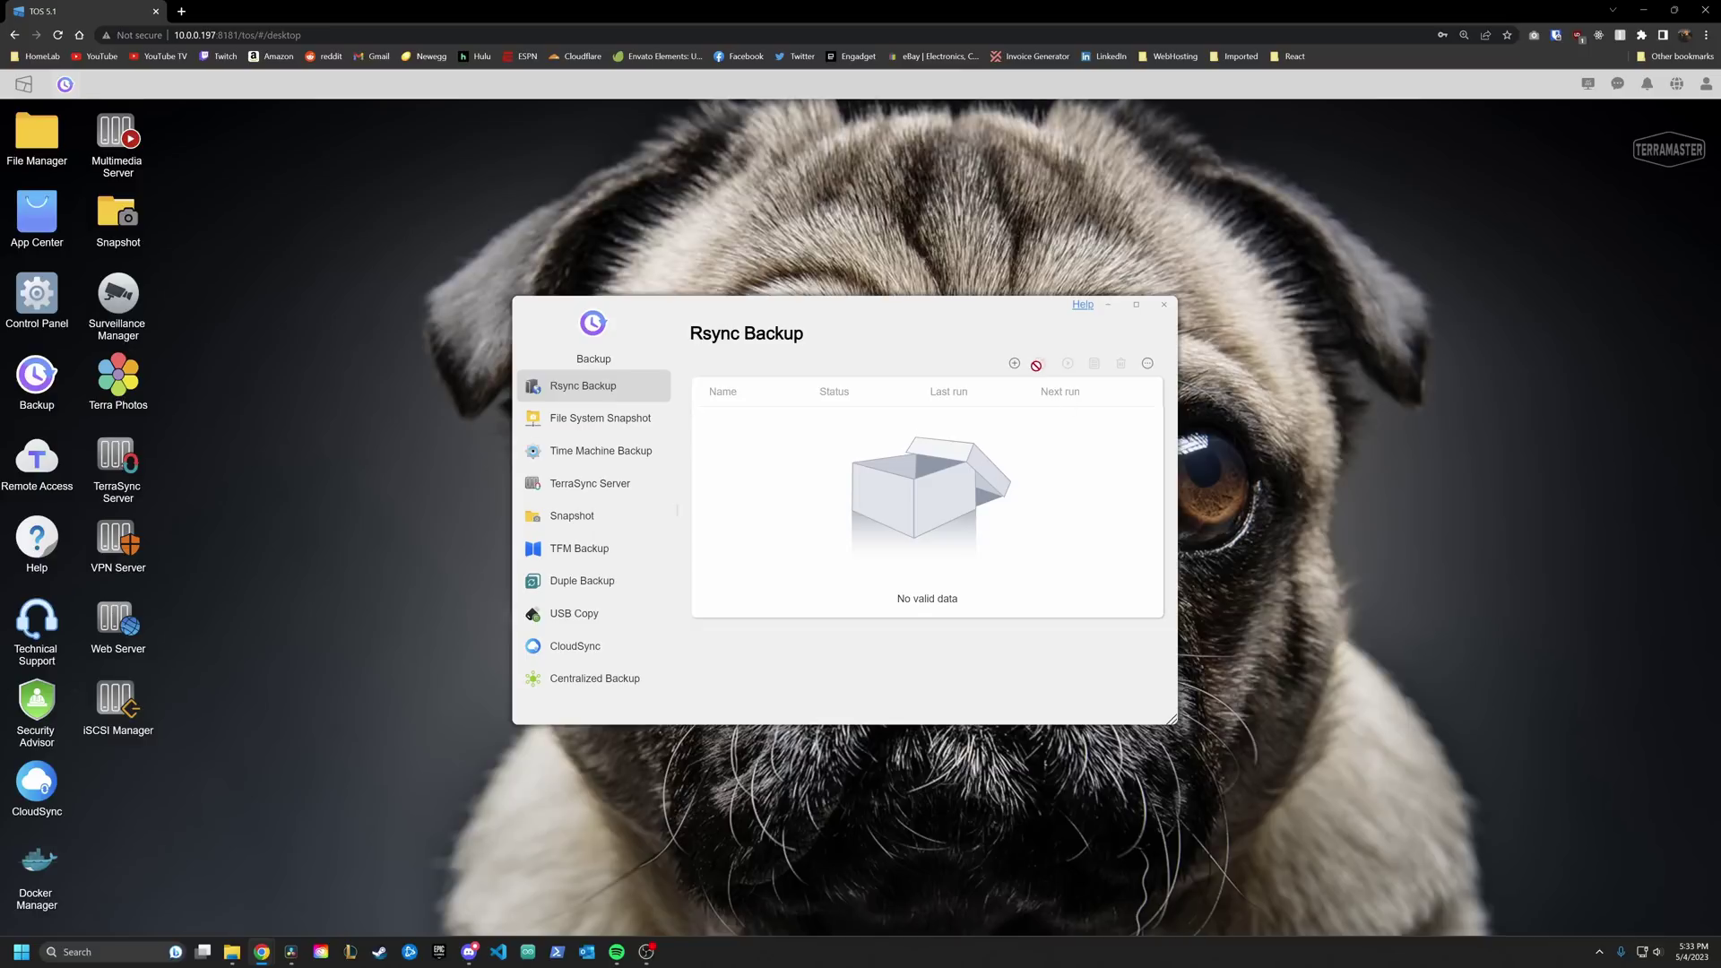
# Step: Start a new rsync backup task with SSH encryption, discard it, and open Backup help
pyautogui.click(1015, 363)
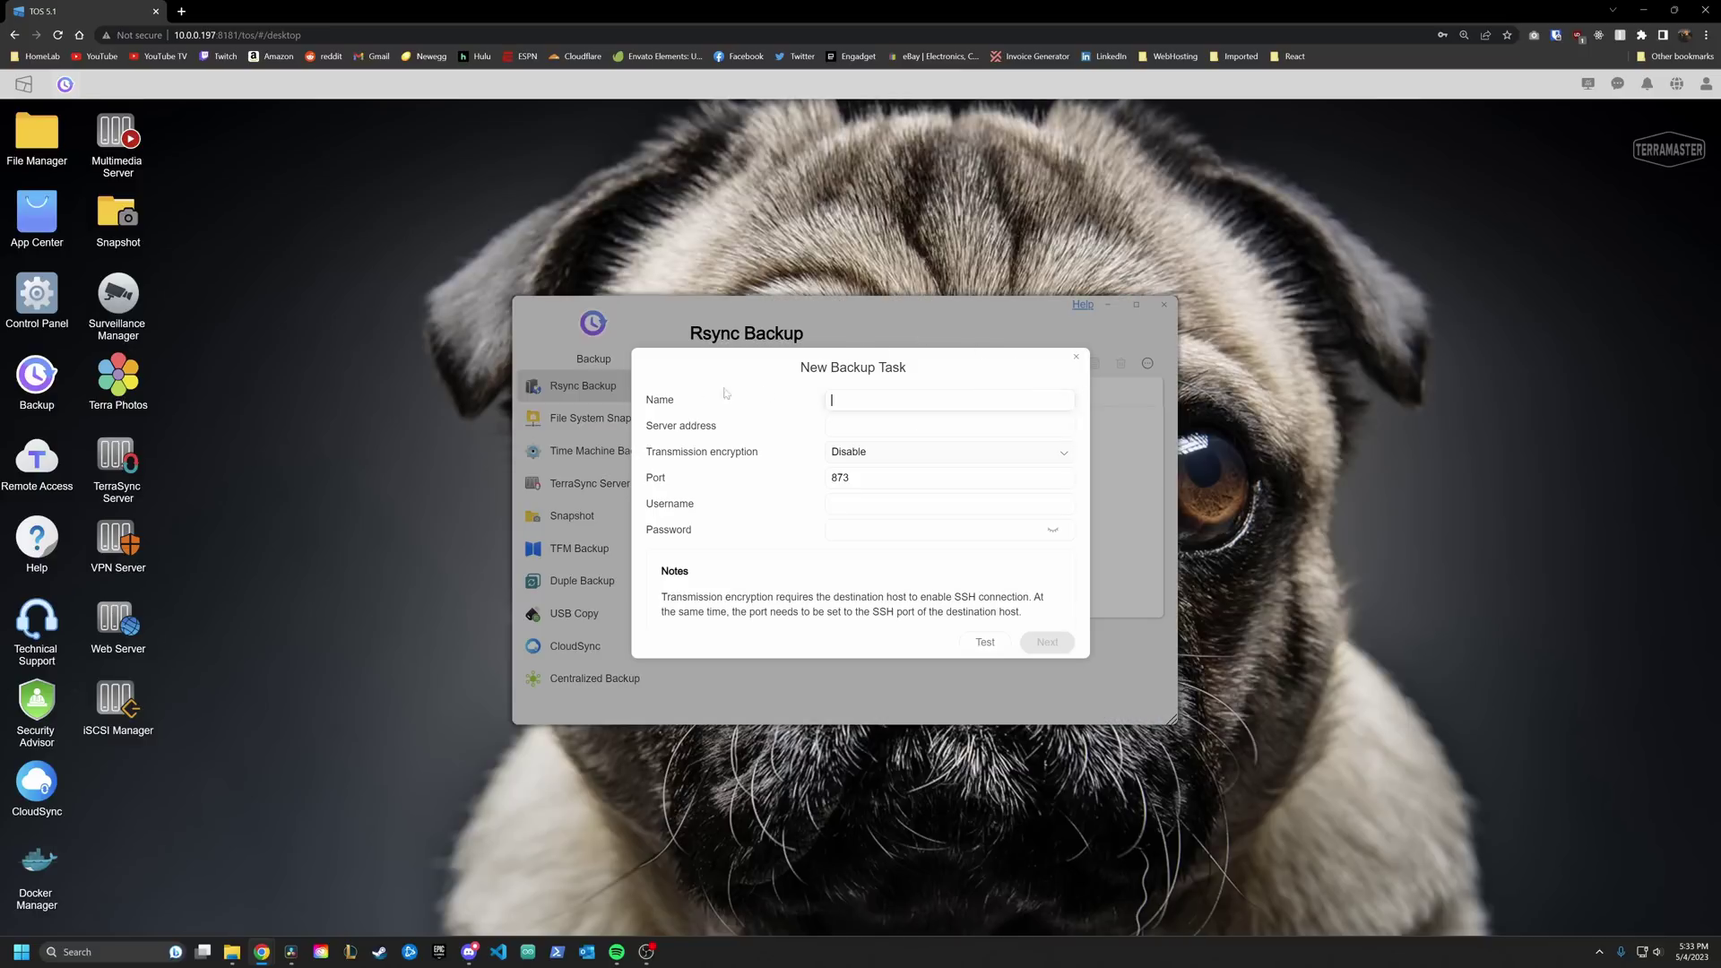
pyautogui.click(858, 463)
pyautogui.click(845, 496)
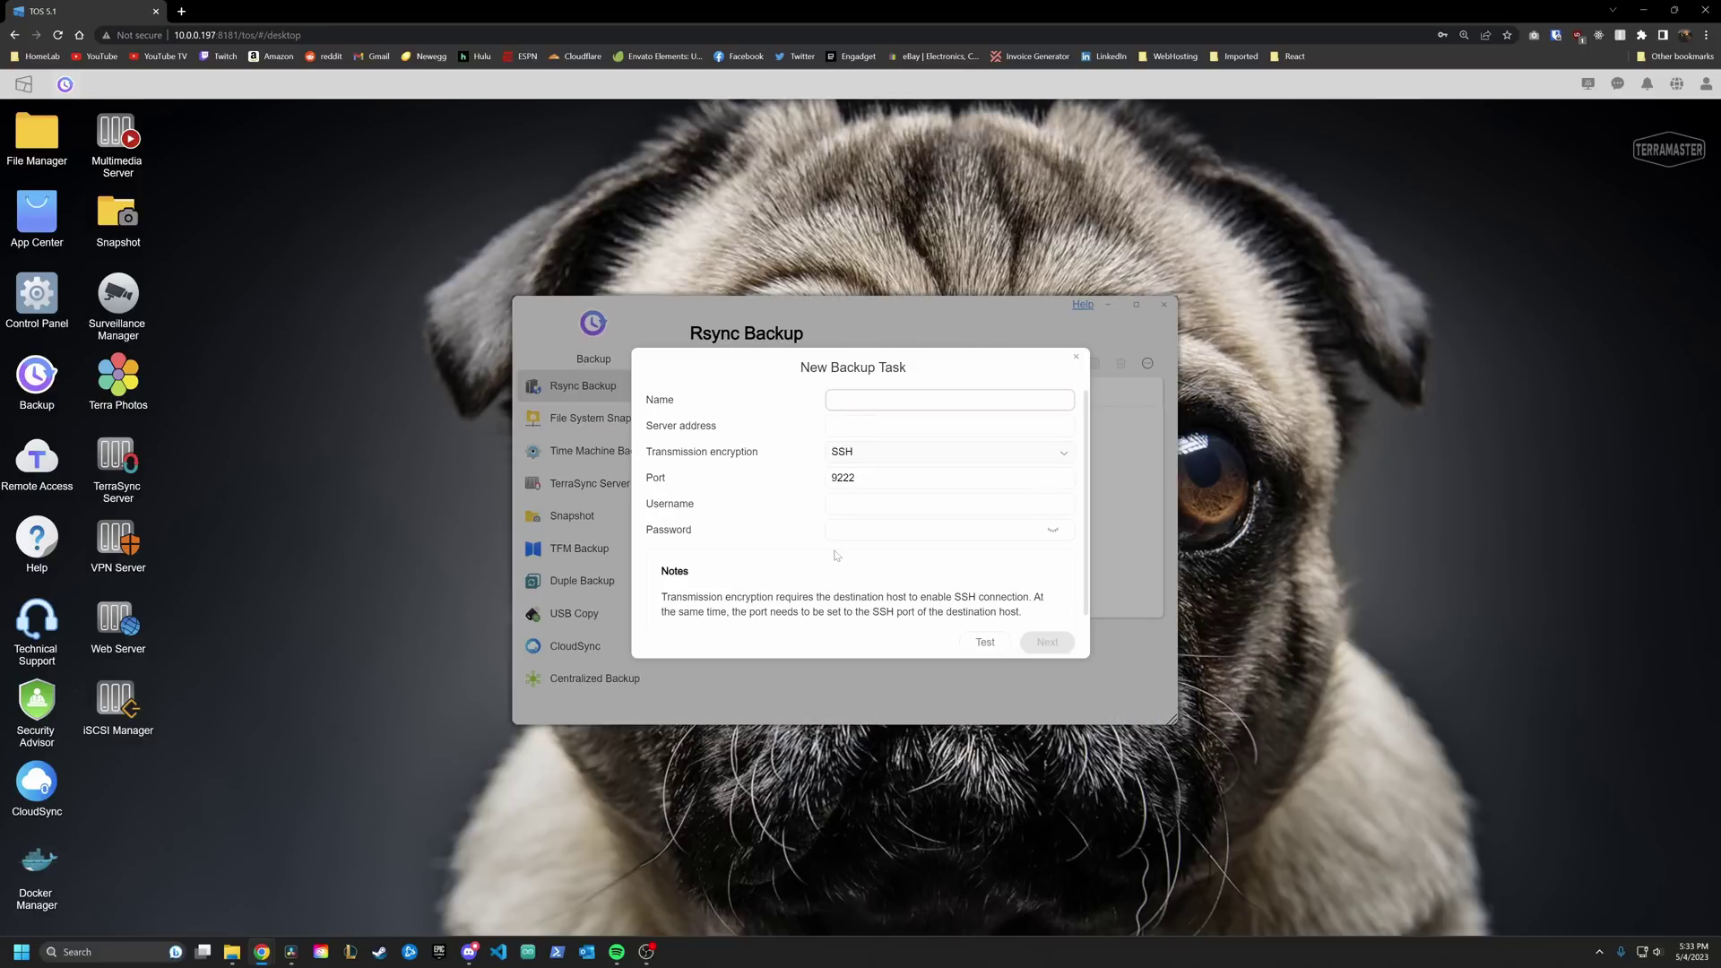
pyautogui.click(1076, 360)
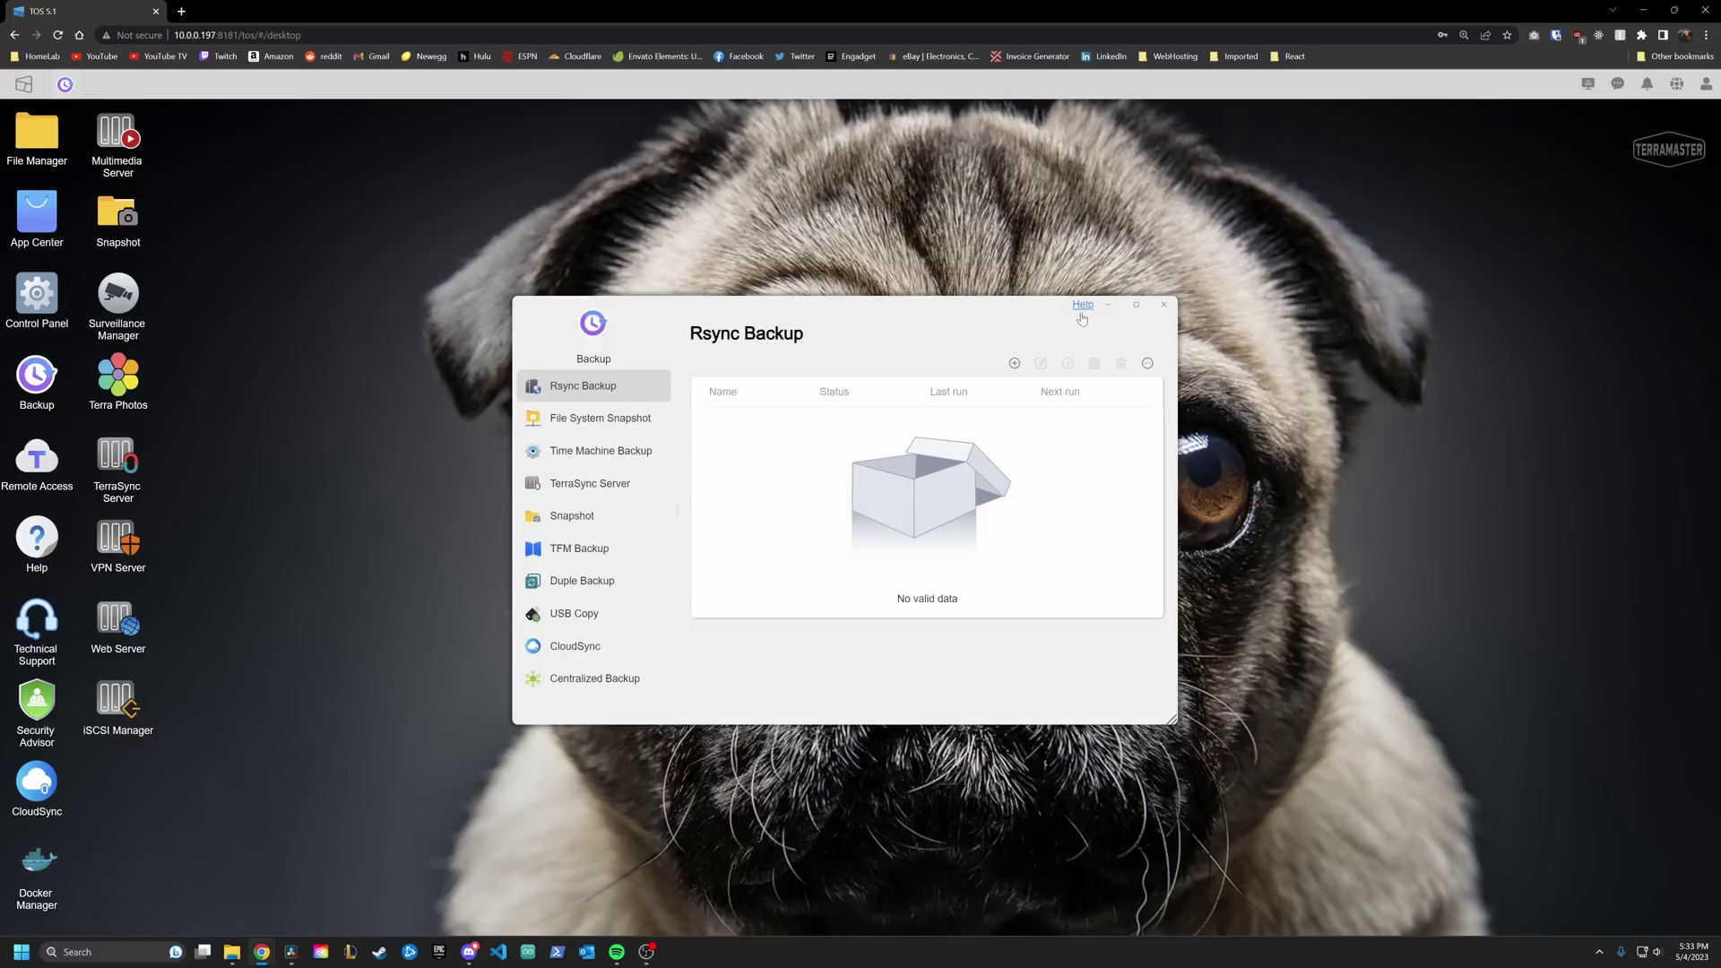
pyautogui.click(1082, 305)
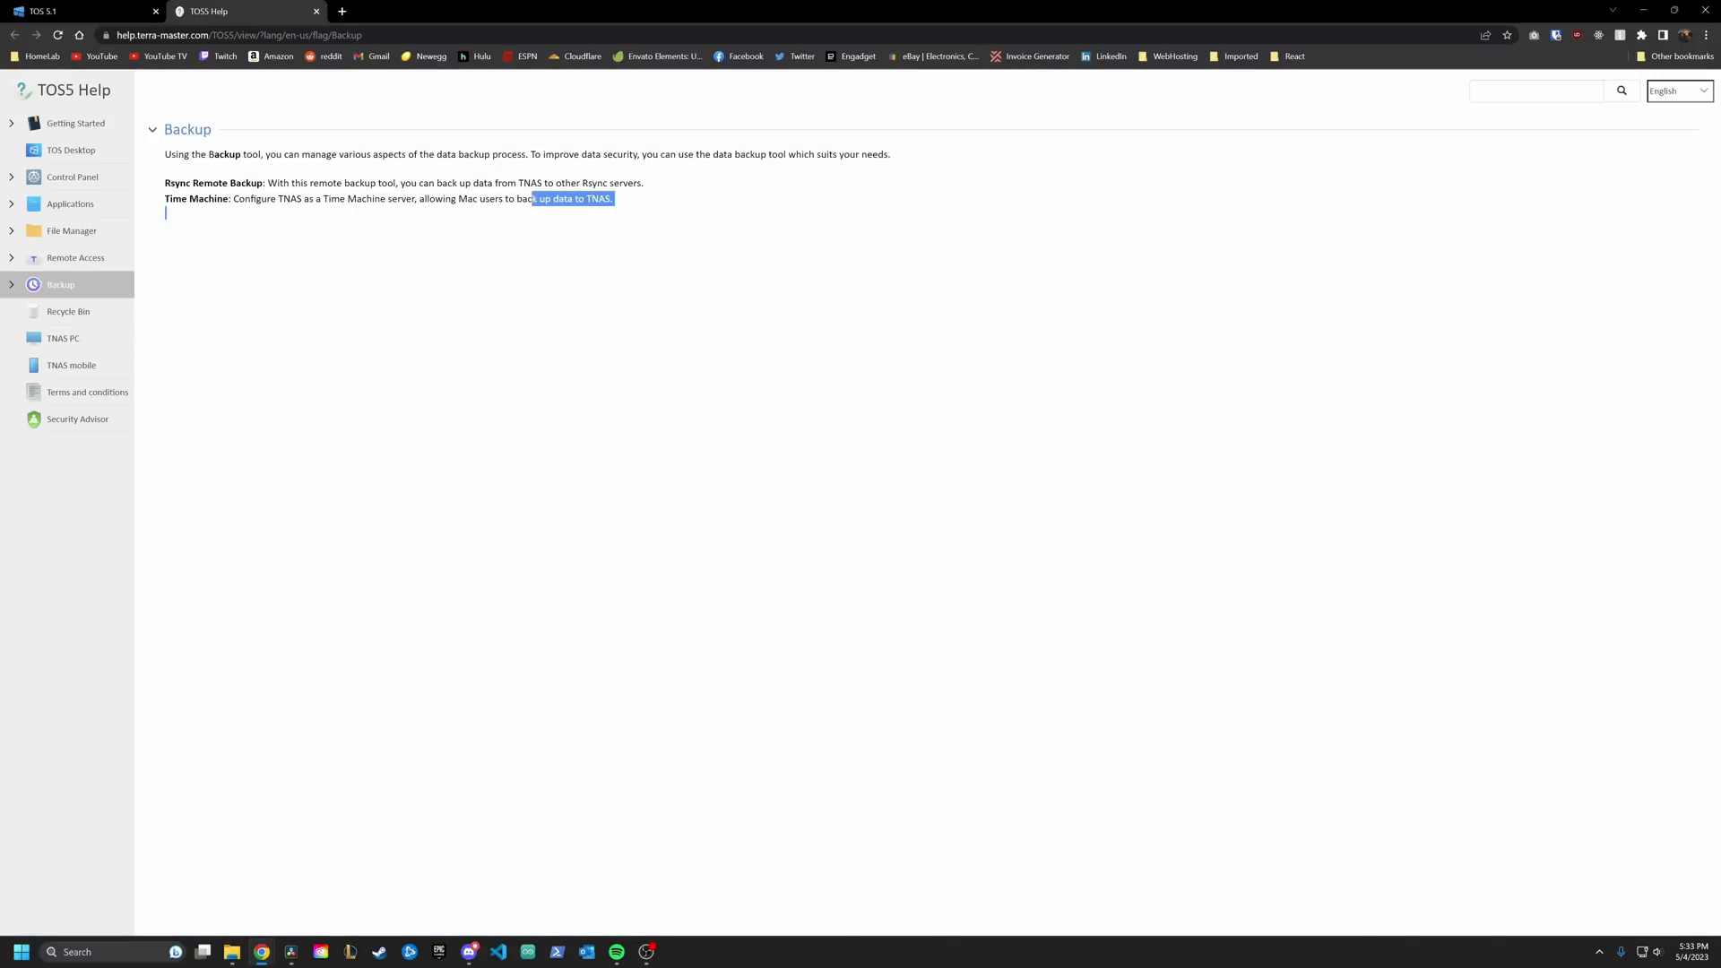
pyautogui.moveTo(533, 198); pyautogui.dragTo(157, 153)
pyautogui.click(272, 222)
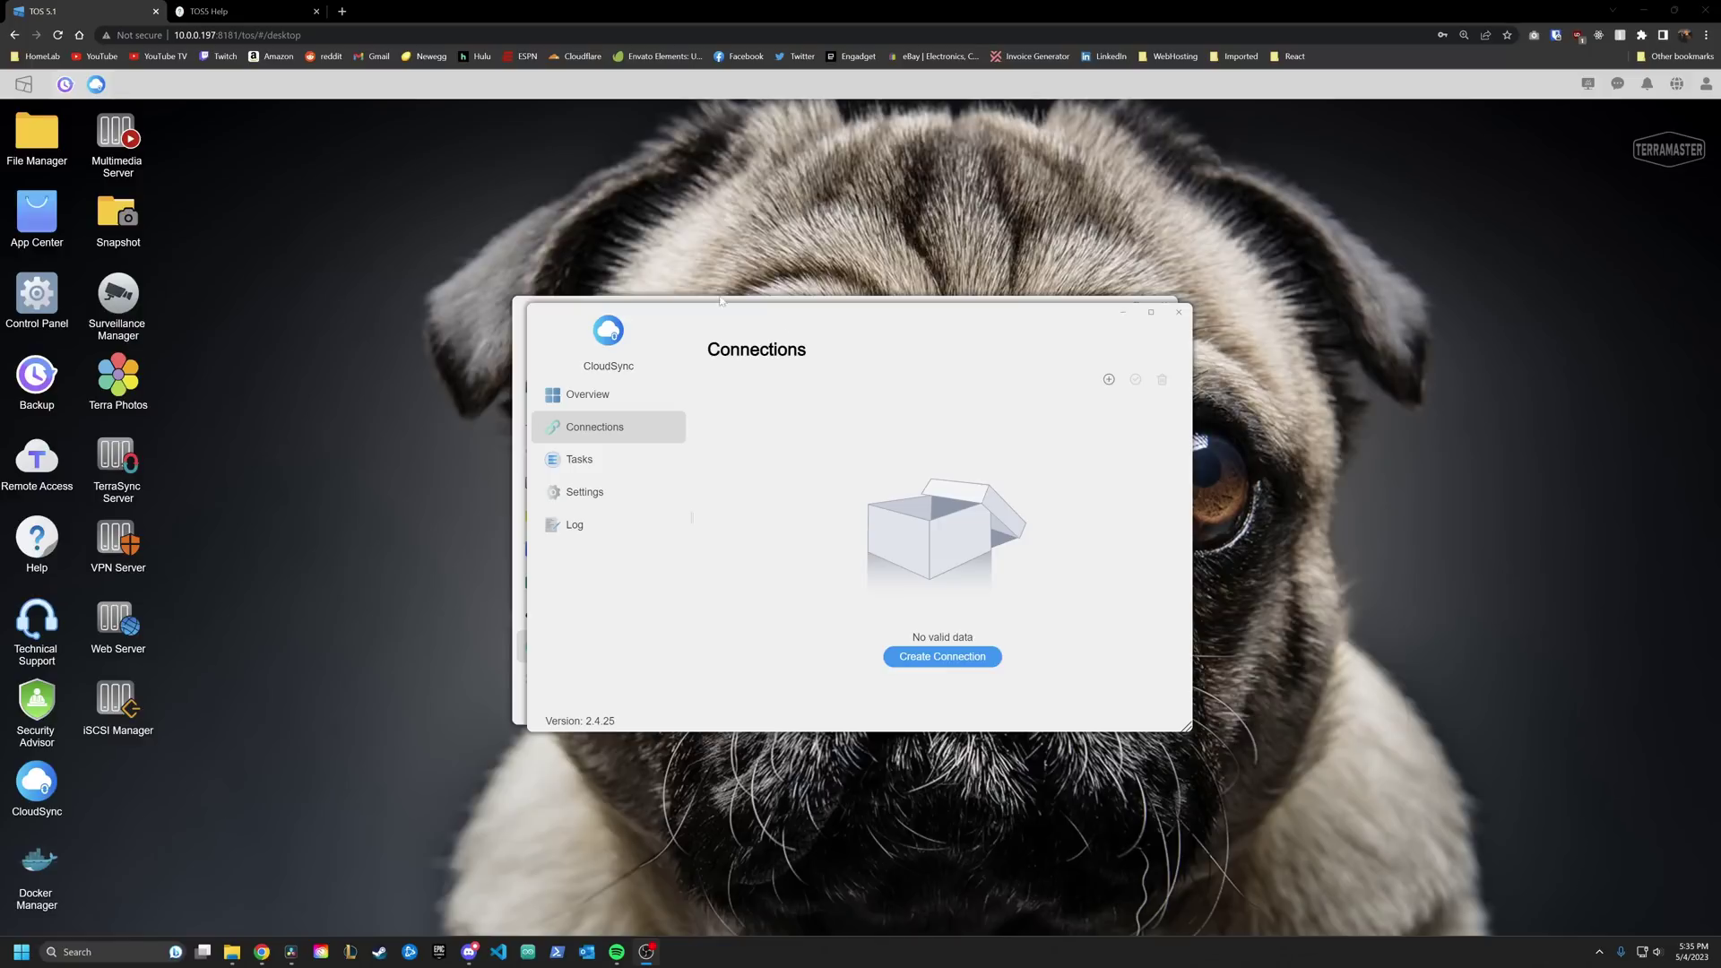
# Step: Start creating a new CloudSync connection to preview the Amazon S3 form
pyautogui.click(975, 659)
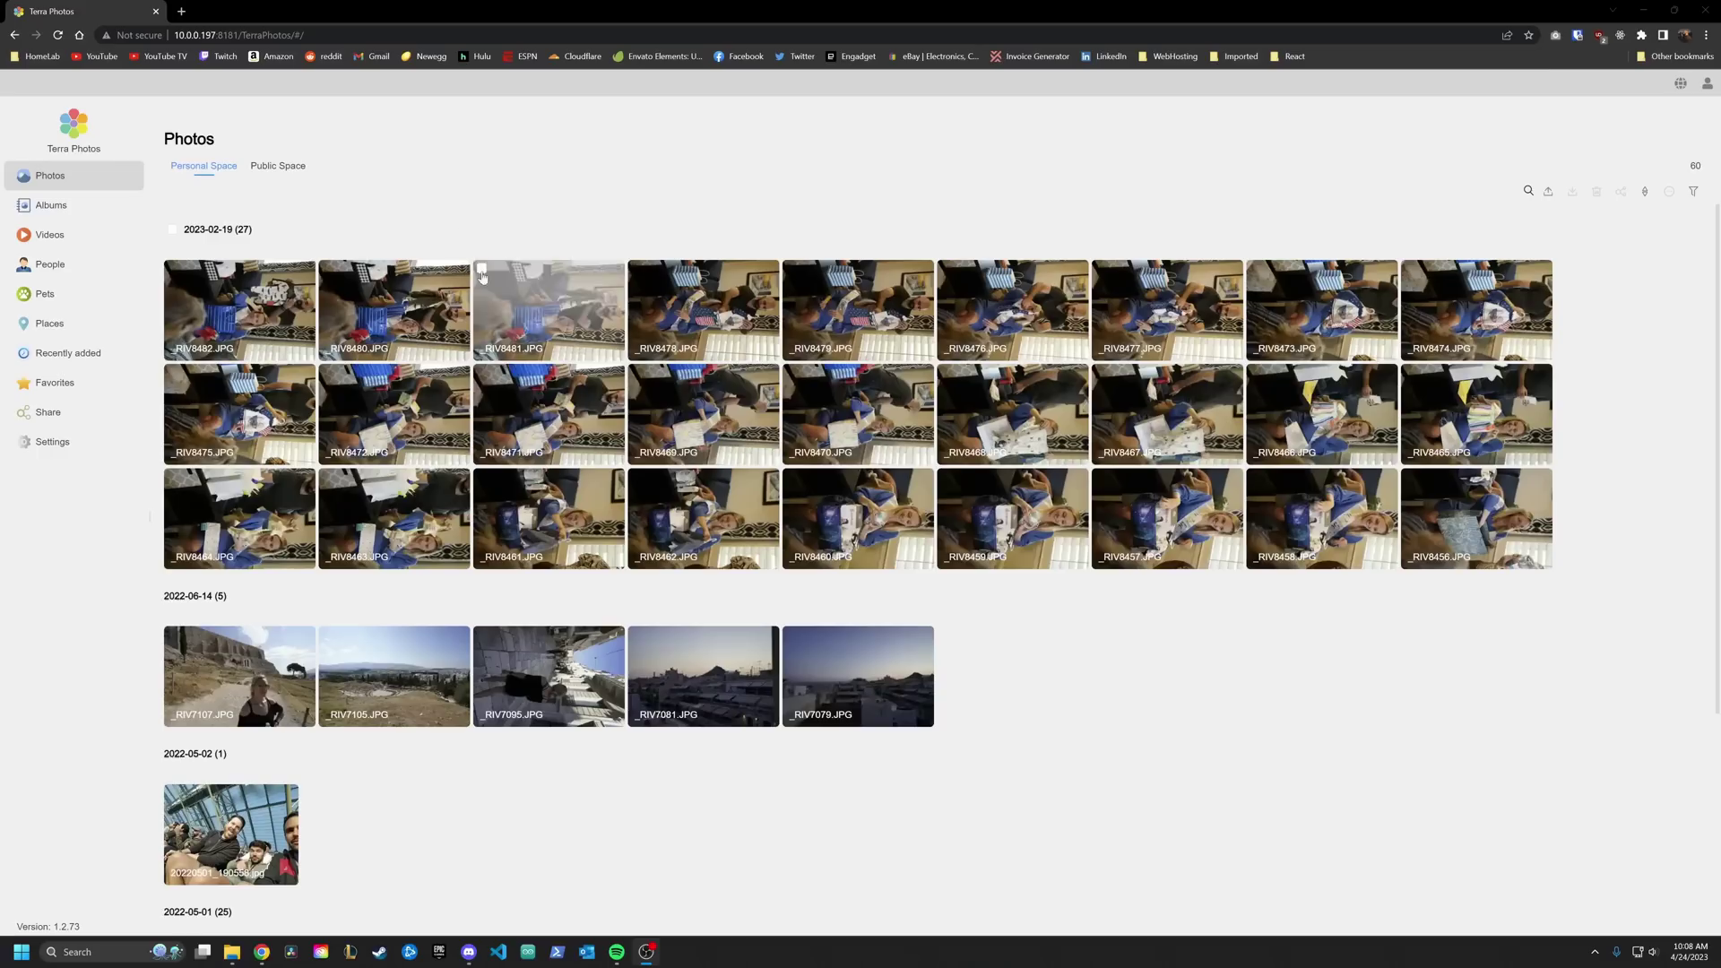
# Step: Scroll the Photos timeline, open People, and go to enable people recognition
pyautogui.scroll(-2, 689, 478)
pyautogui.scroll(-2, 688, 479)
pyautogui.scroll(4, 688, 479)
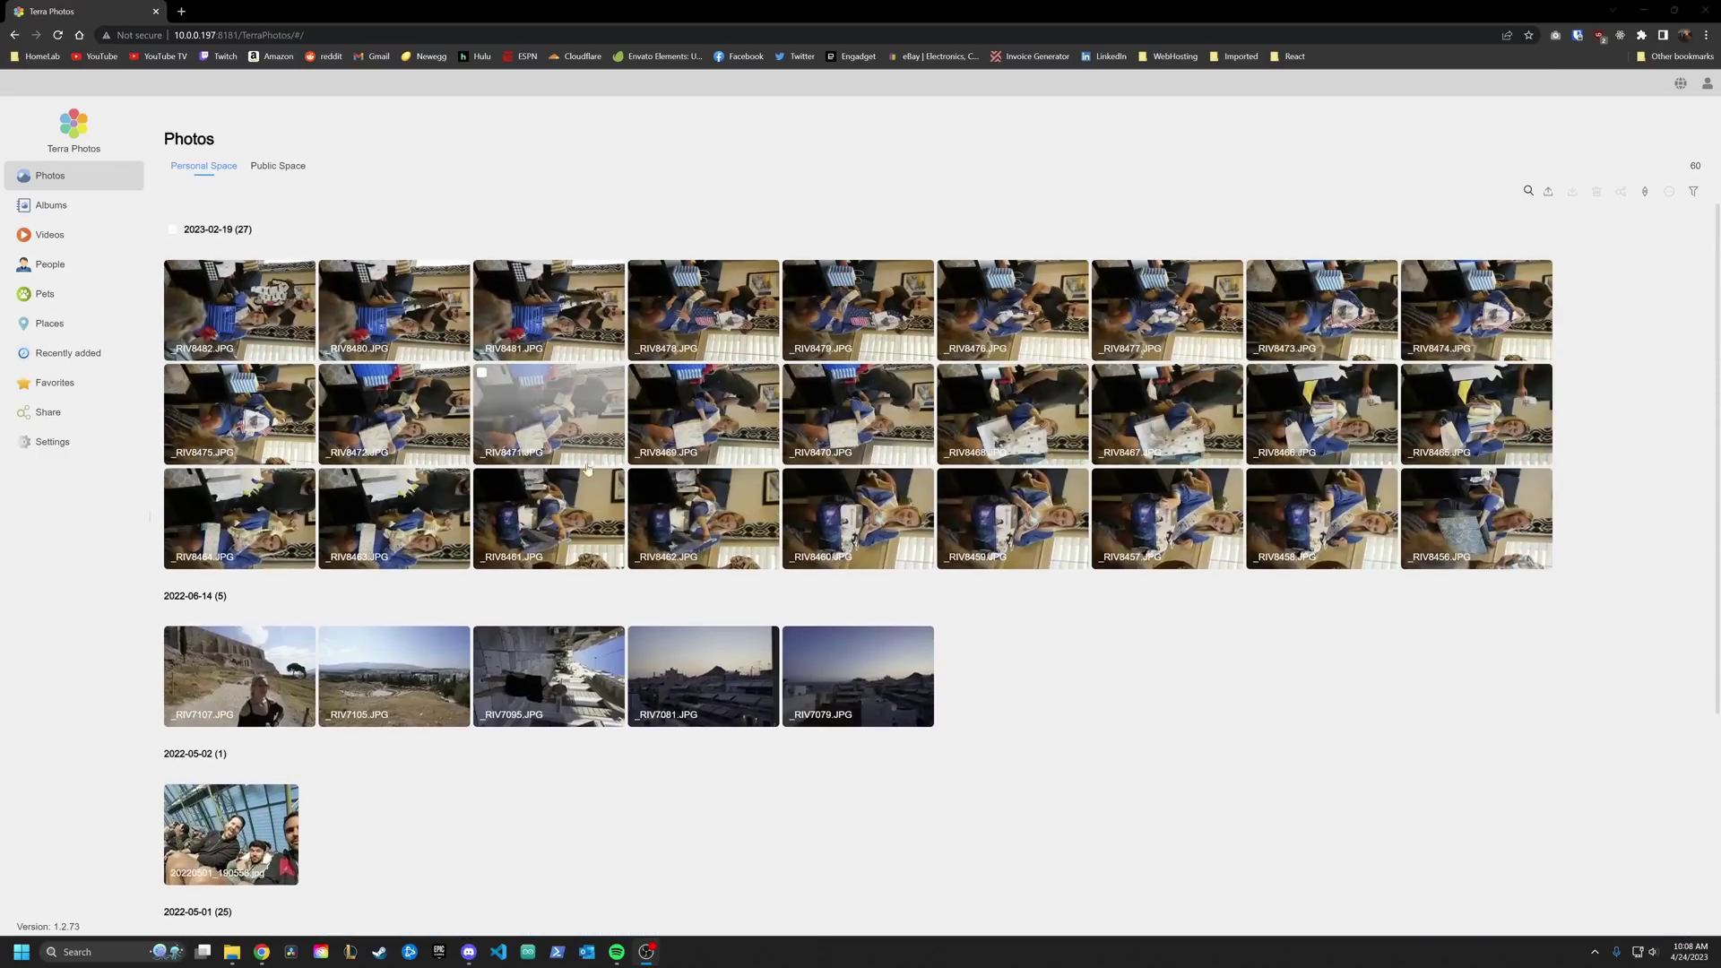
pyautogui.click(32, 264)
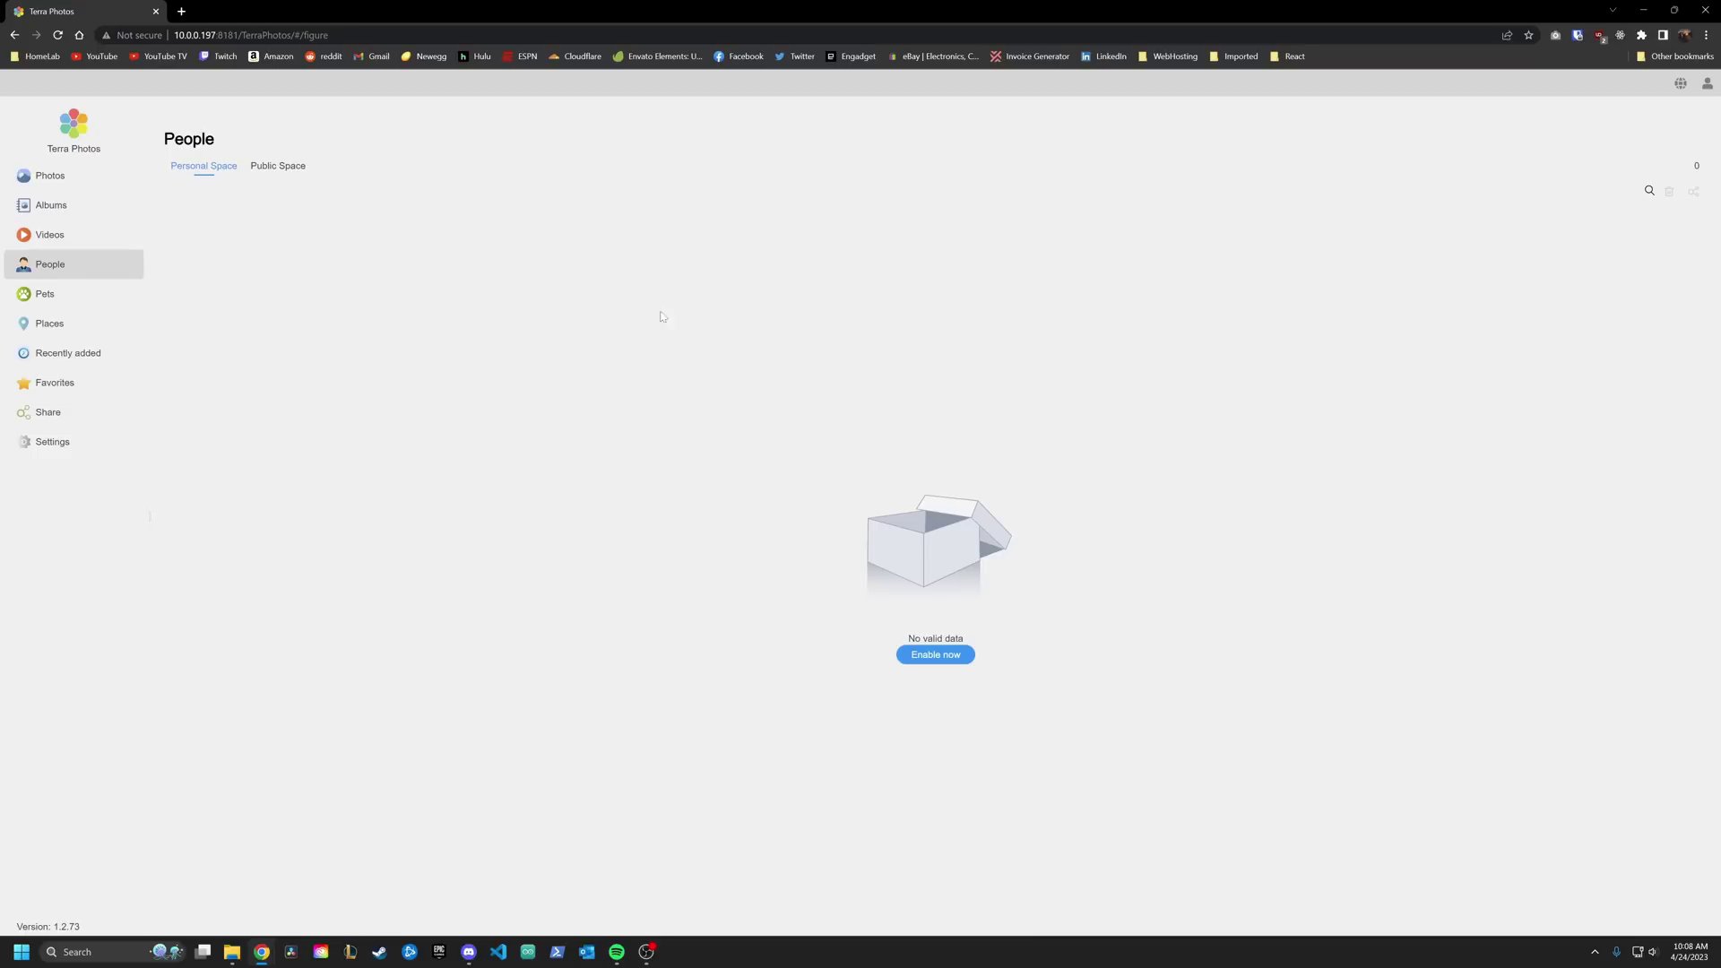
pyautogui.click(947, 656)
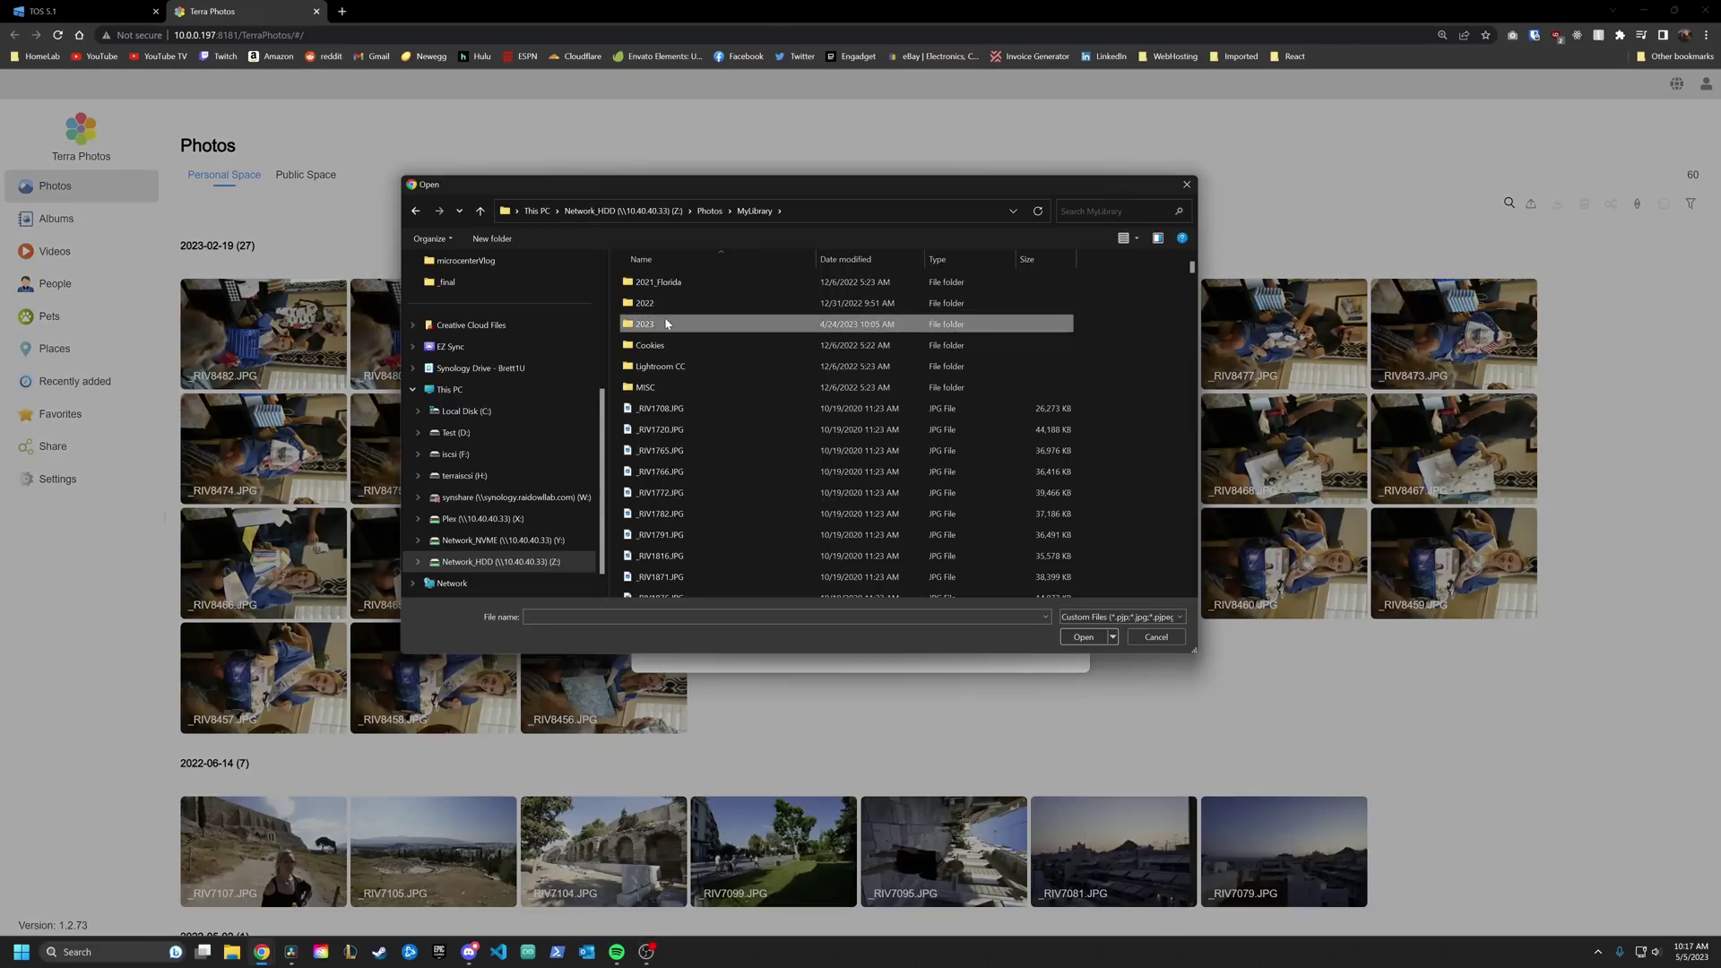
# Step: Open the 2023 folder, then browse the photos in the NAS Photos › 20230424 folder
pyautogui.doubleClick(667, 324)
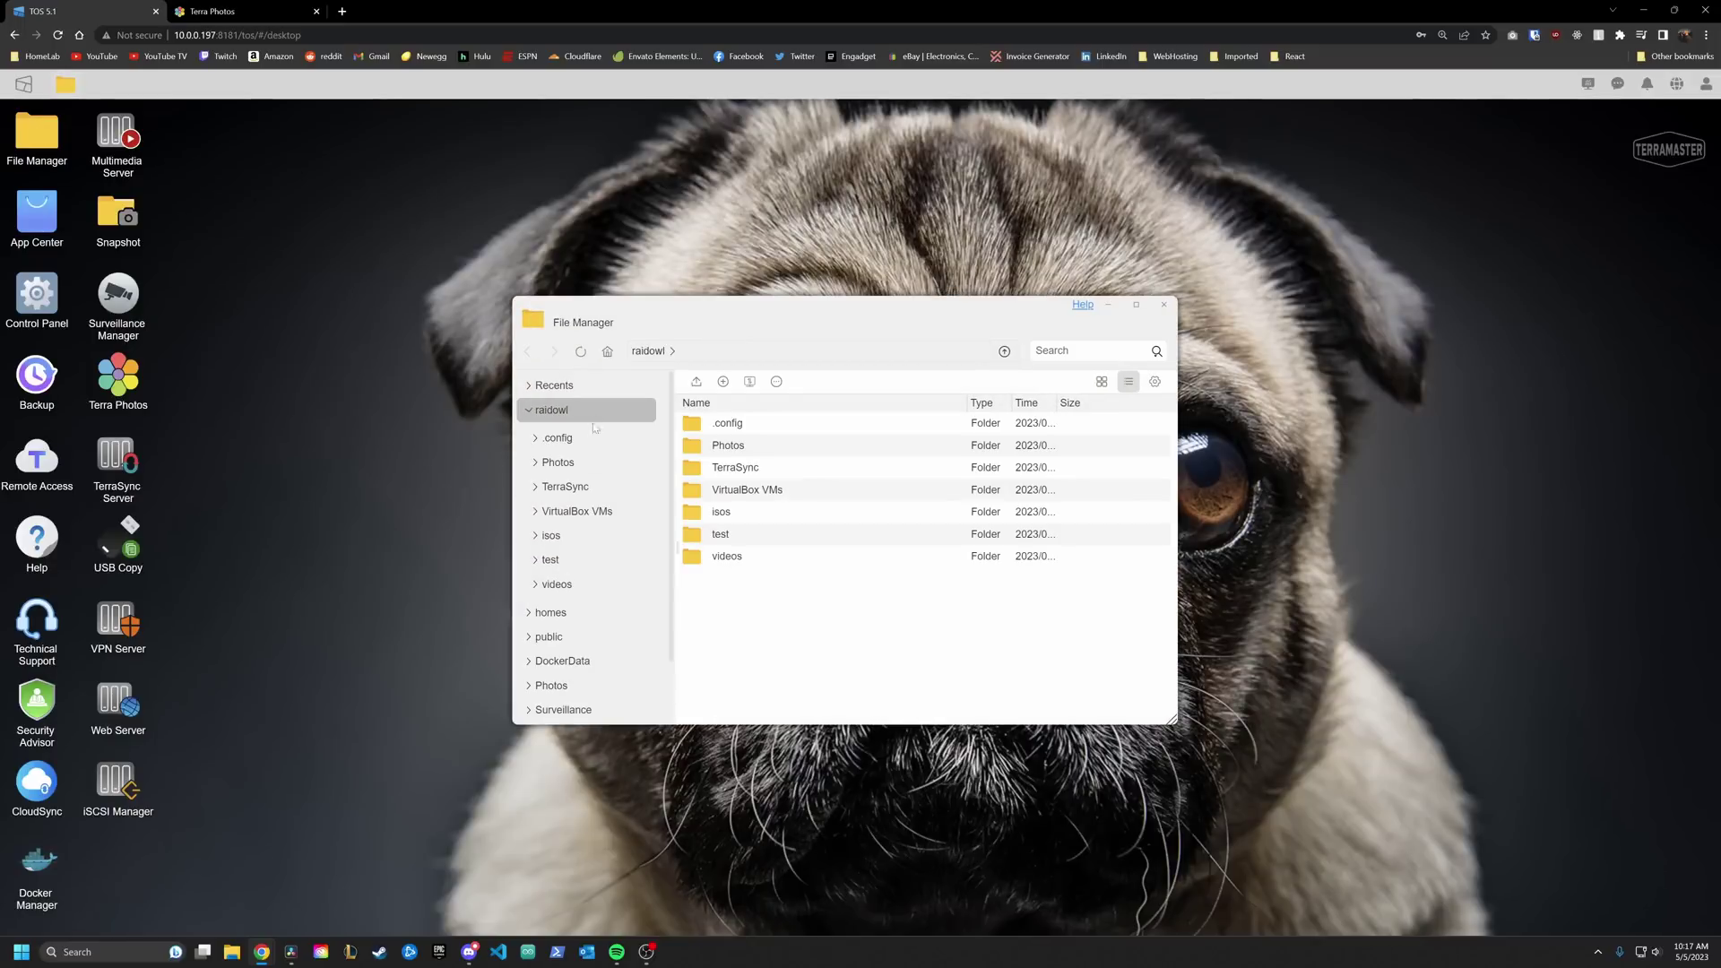
pyautogui.click(557, 461)
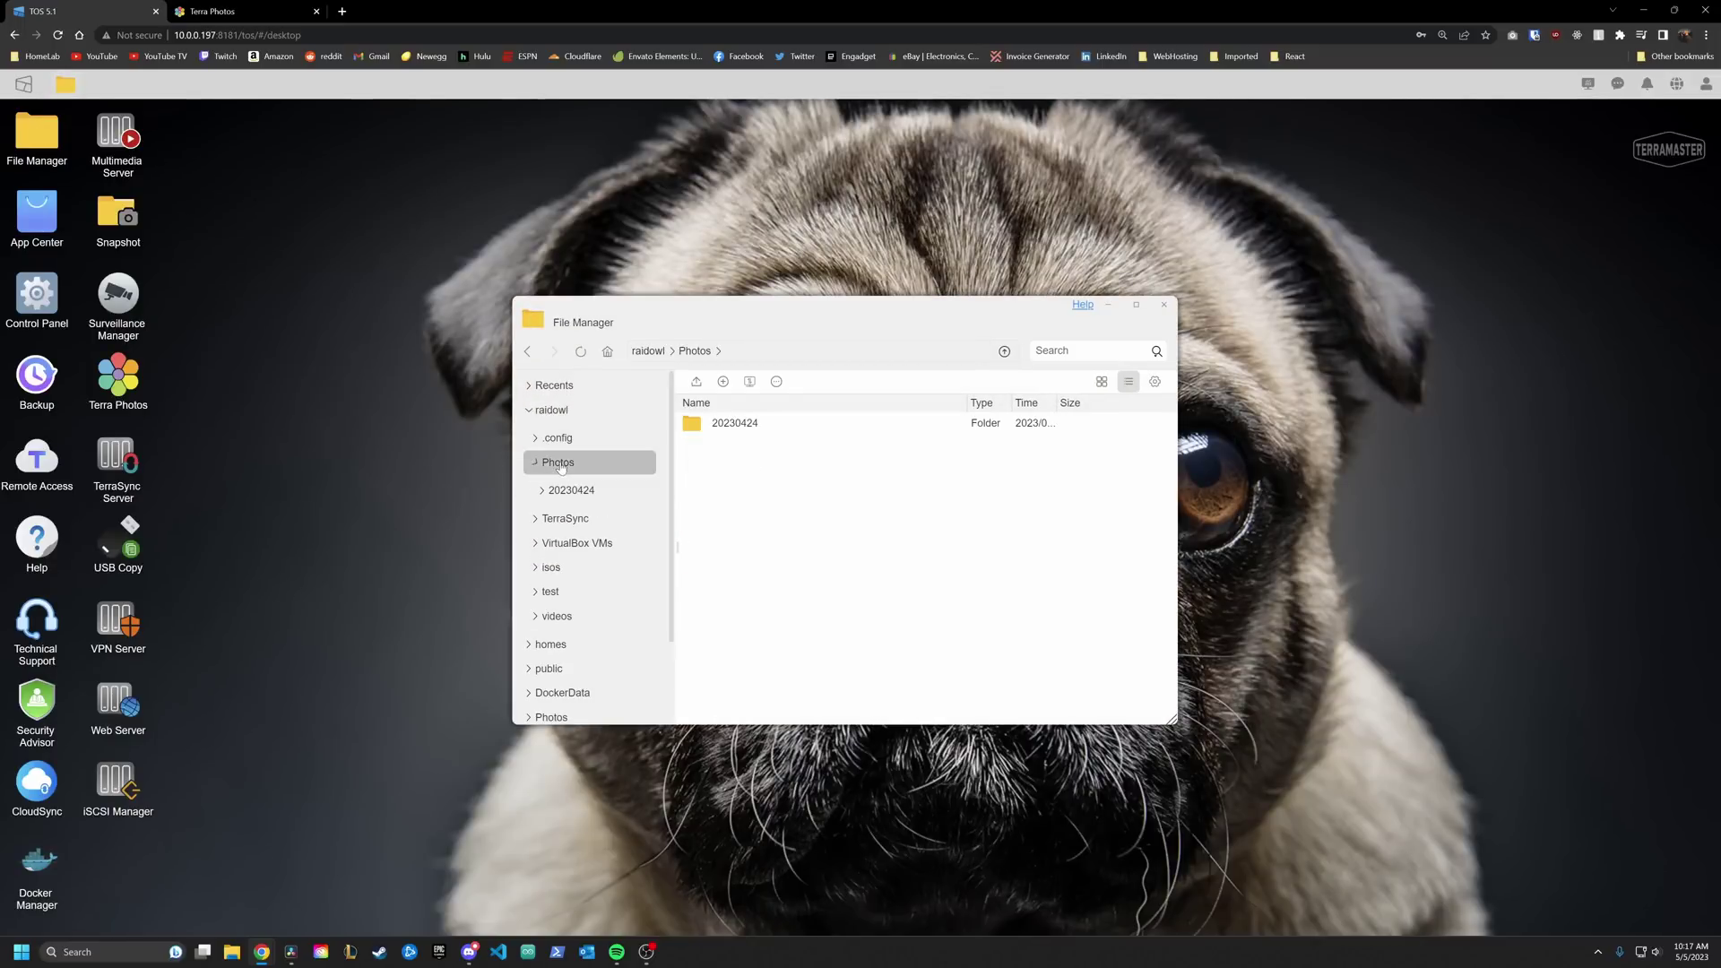
pyautogui.doubleClick(771, 428)
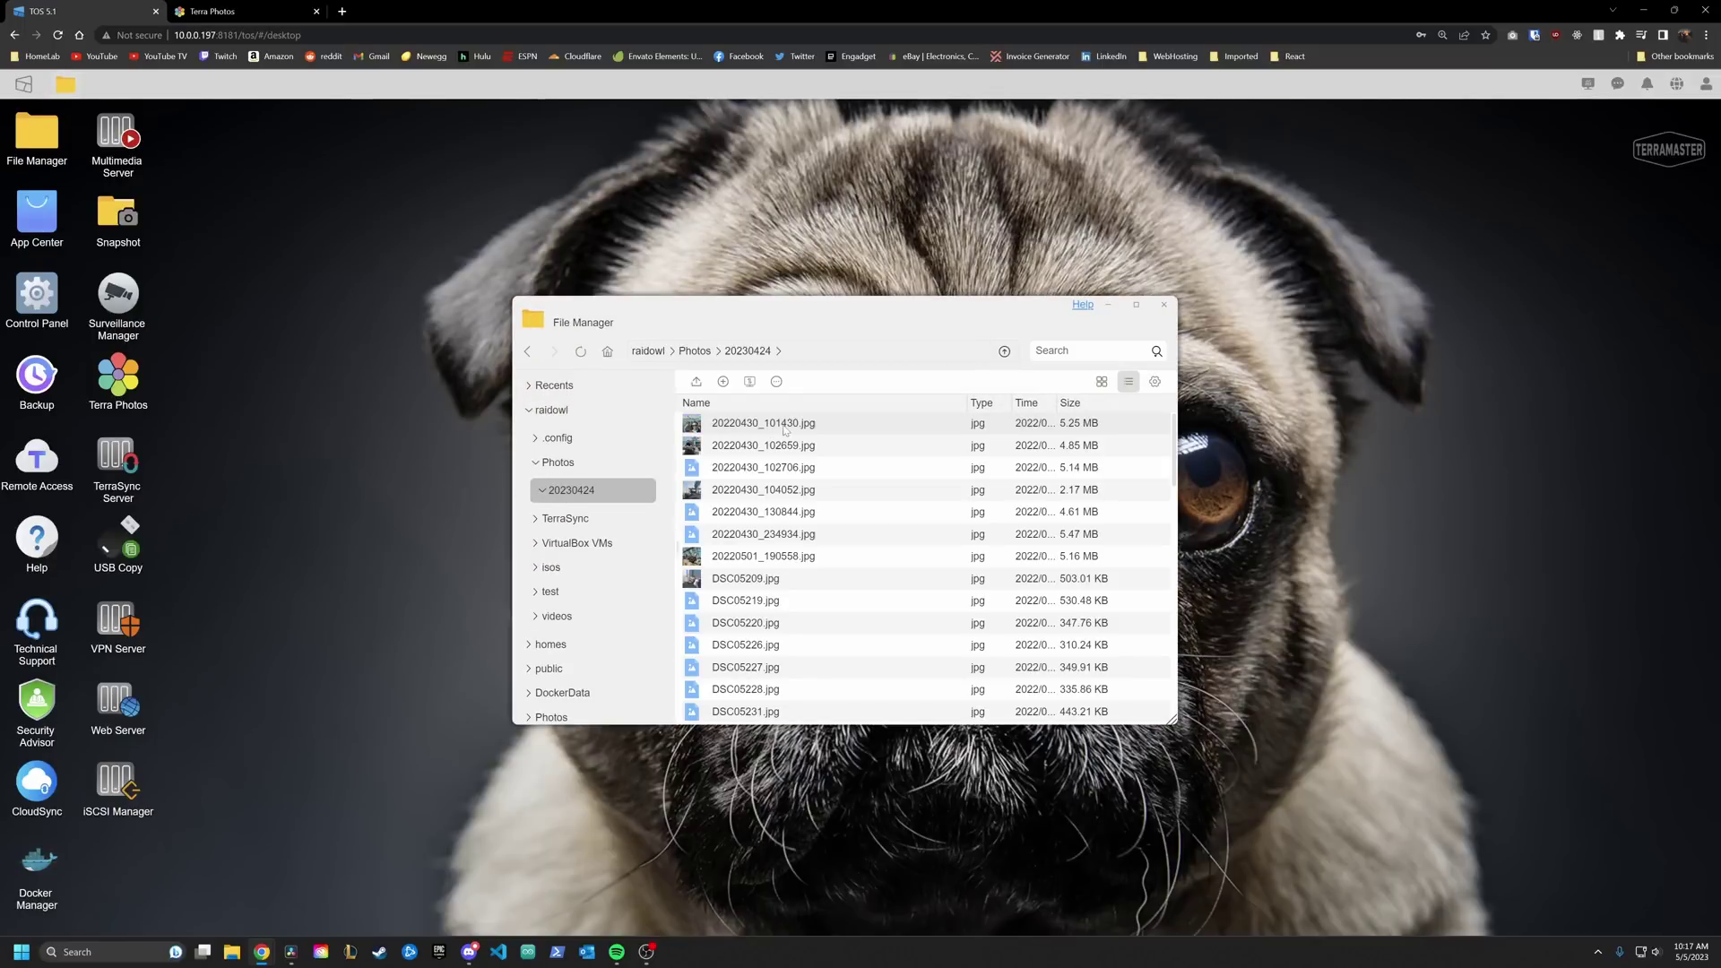
pyautogui.scroll(-5, 784, 430)
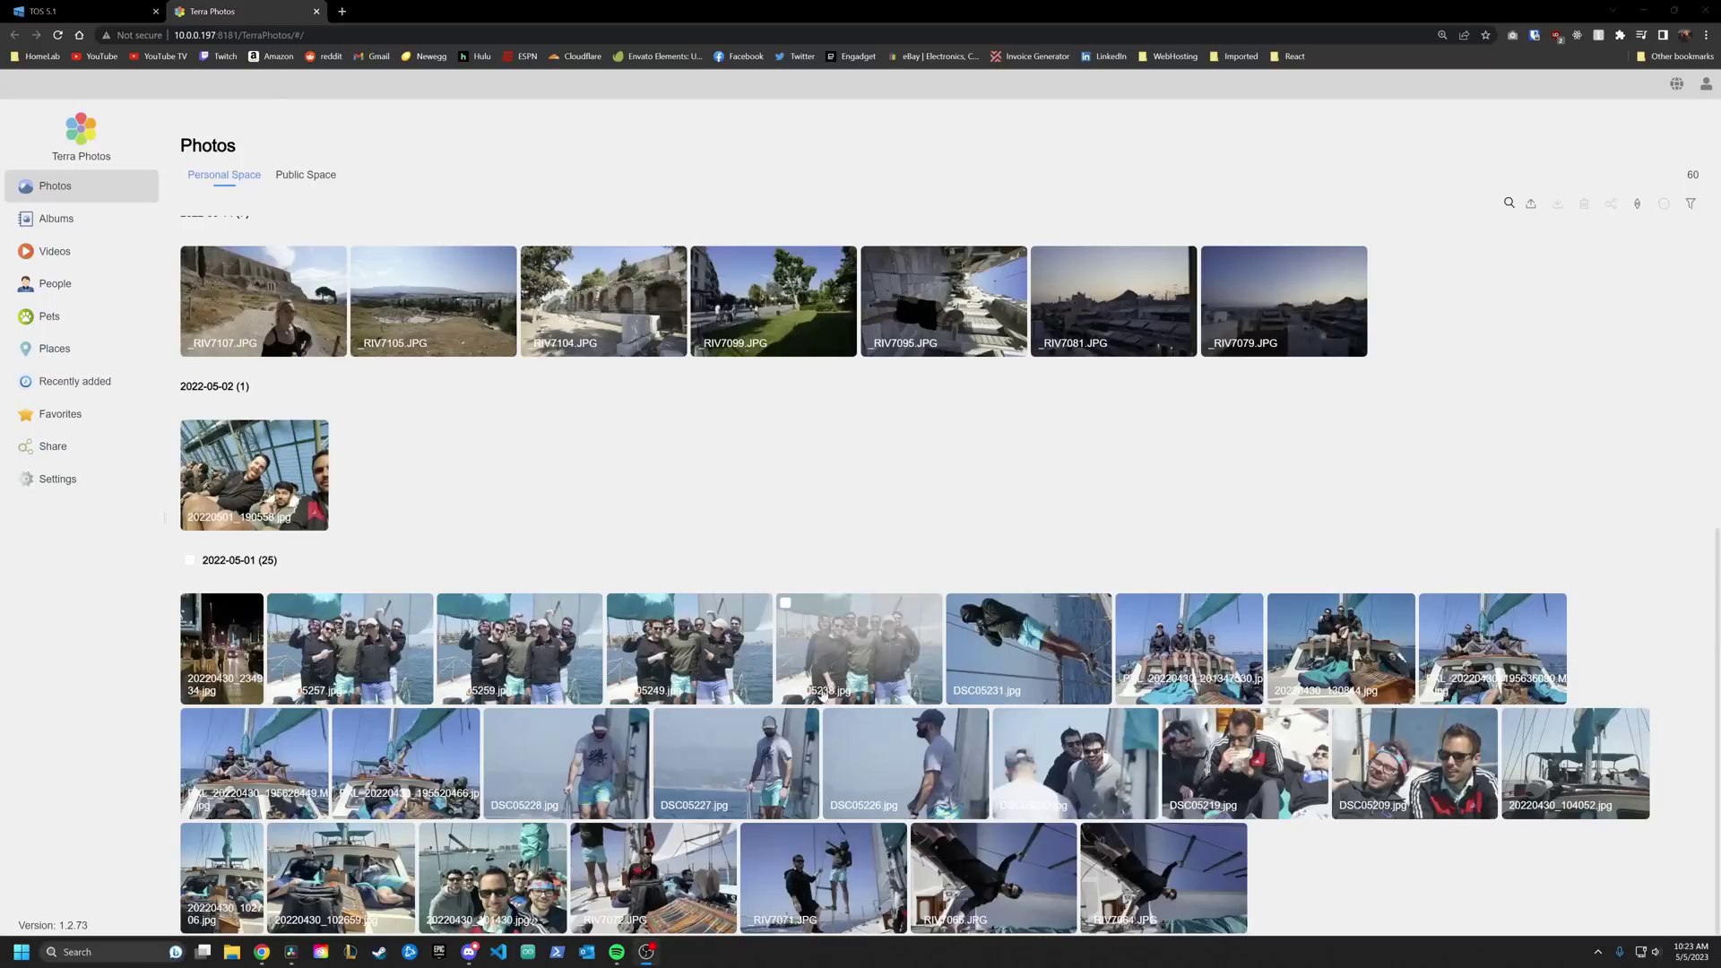
# Step: View and download DSC05227.jpg, then open the Bachelor Party album
pyautogui.click(764, 737)
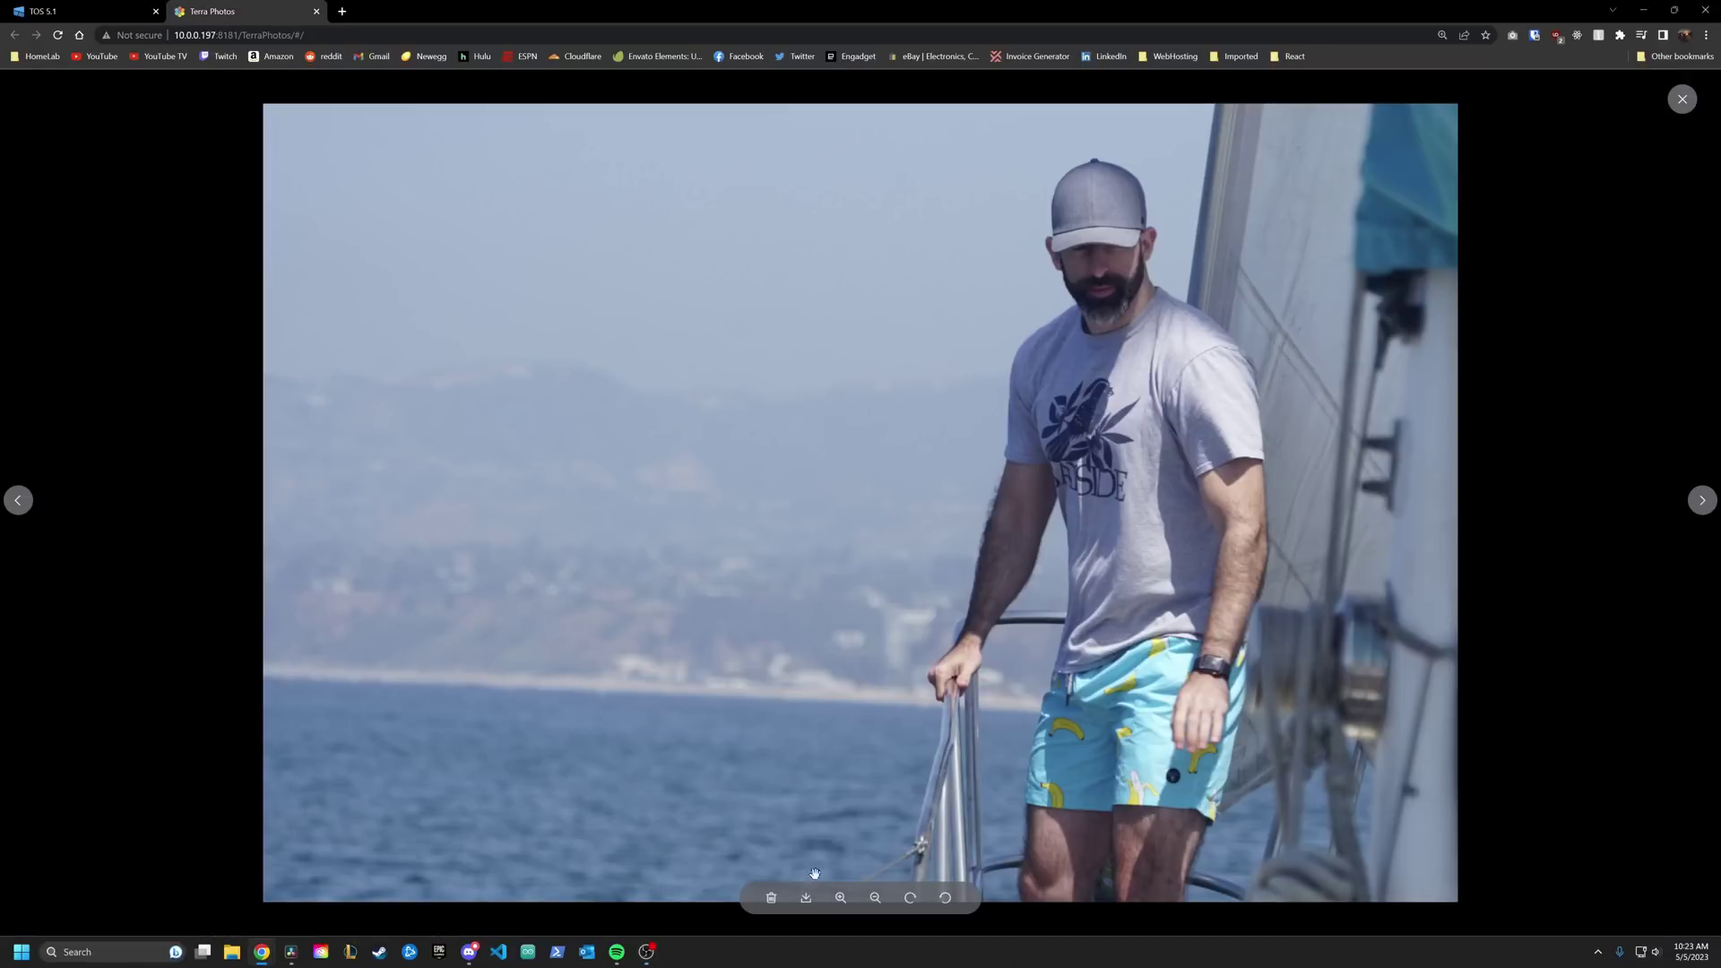
pyautogui.click(806, 899)
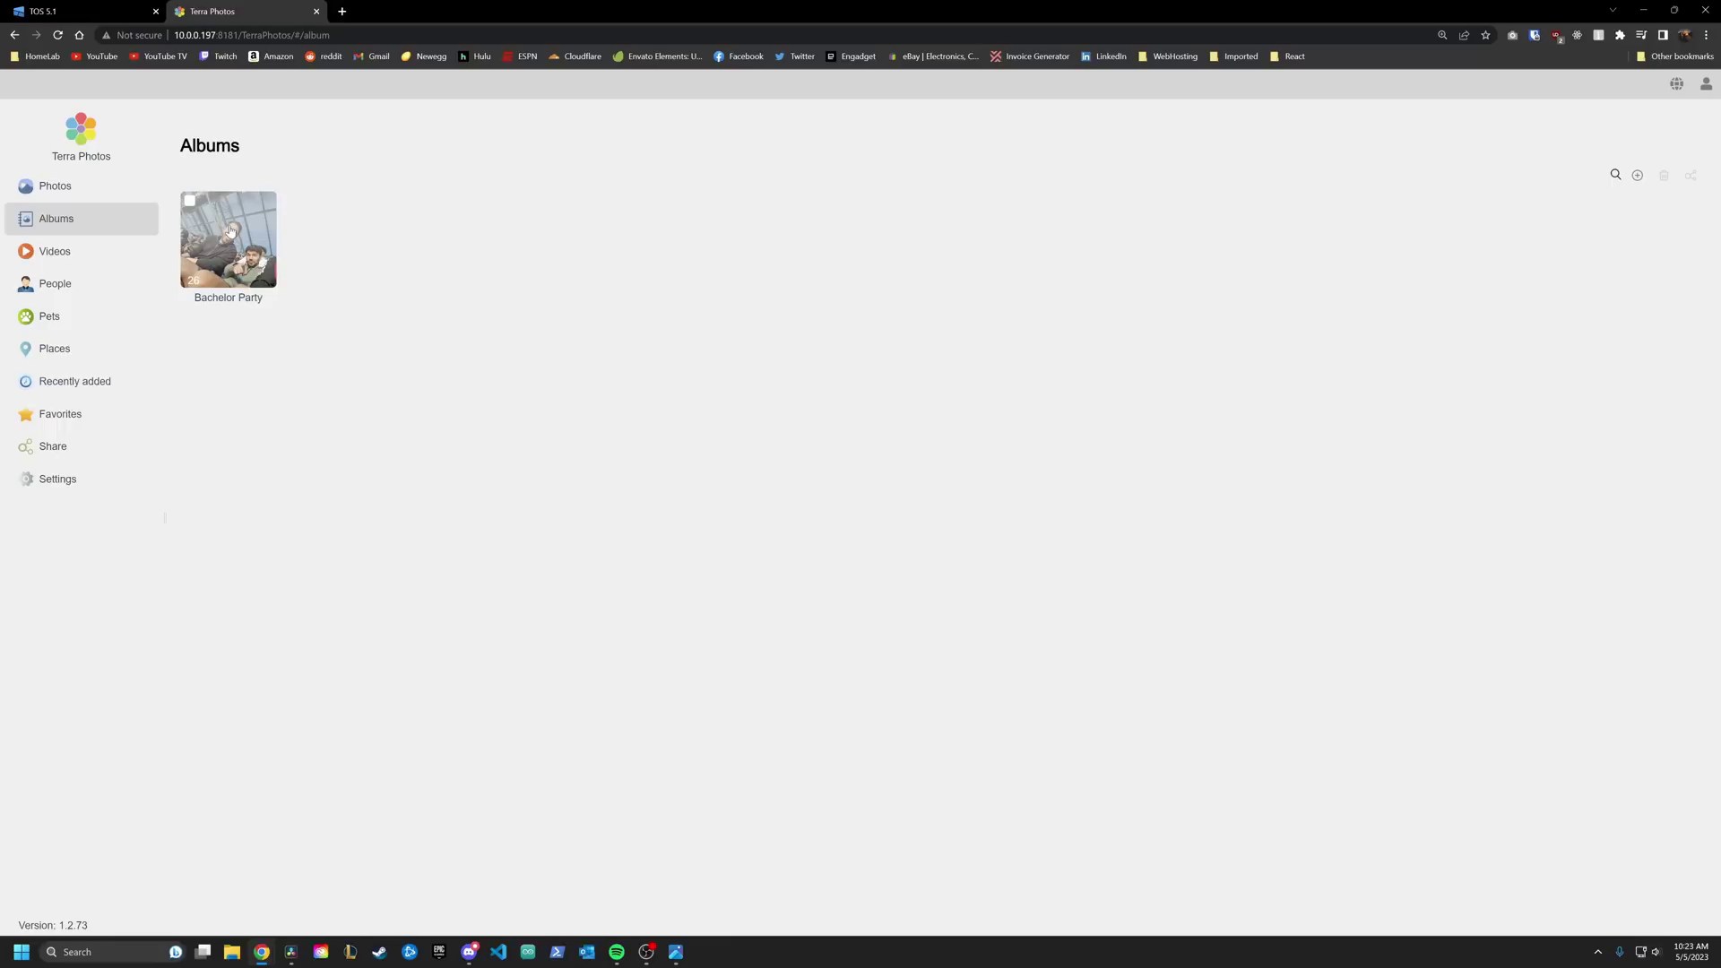
pyautogui.click(238, 257)
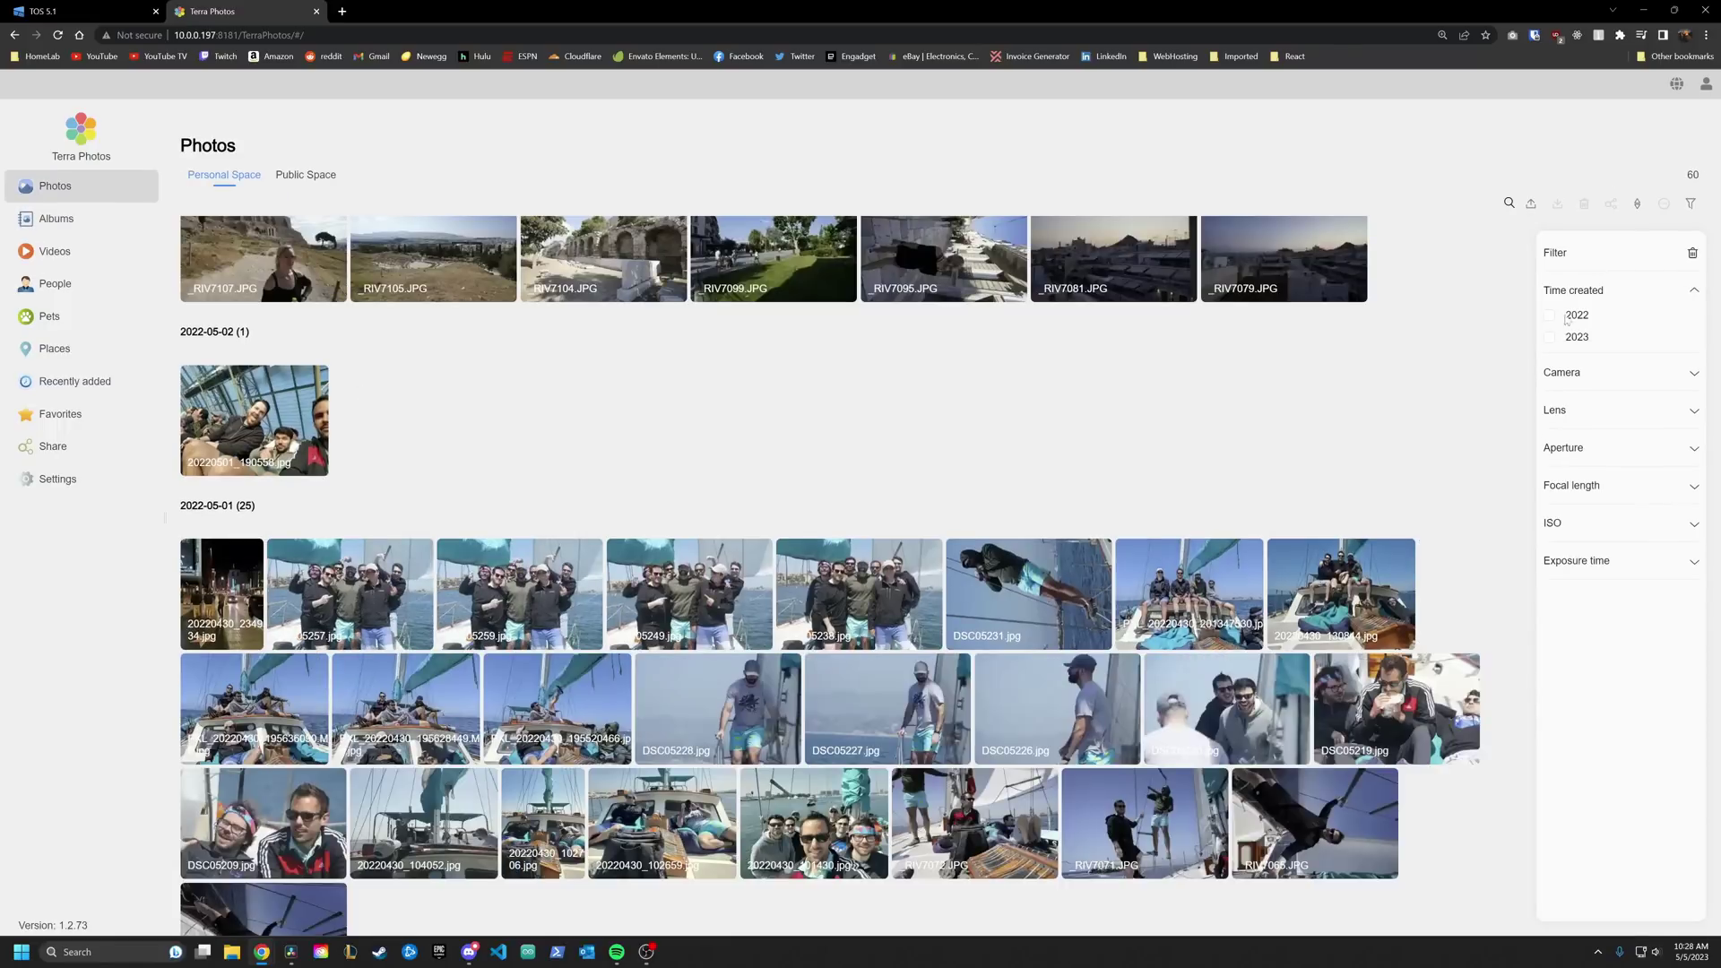
# Step: Filter Photos to Time created 2022 and camera SONY ILCE-6000
pyautogui.click(1549, 316)
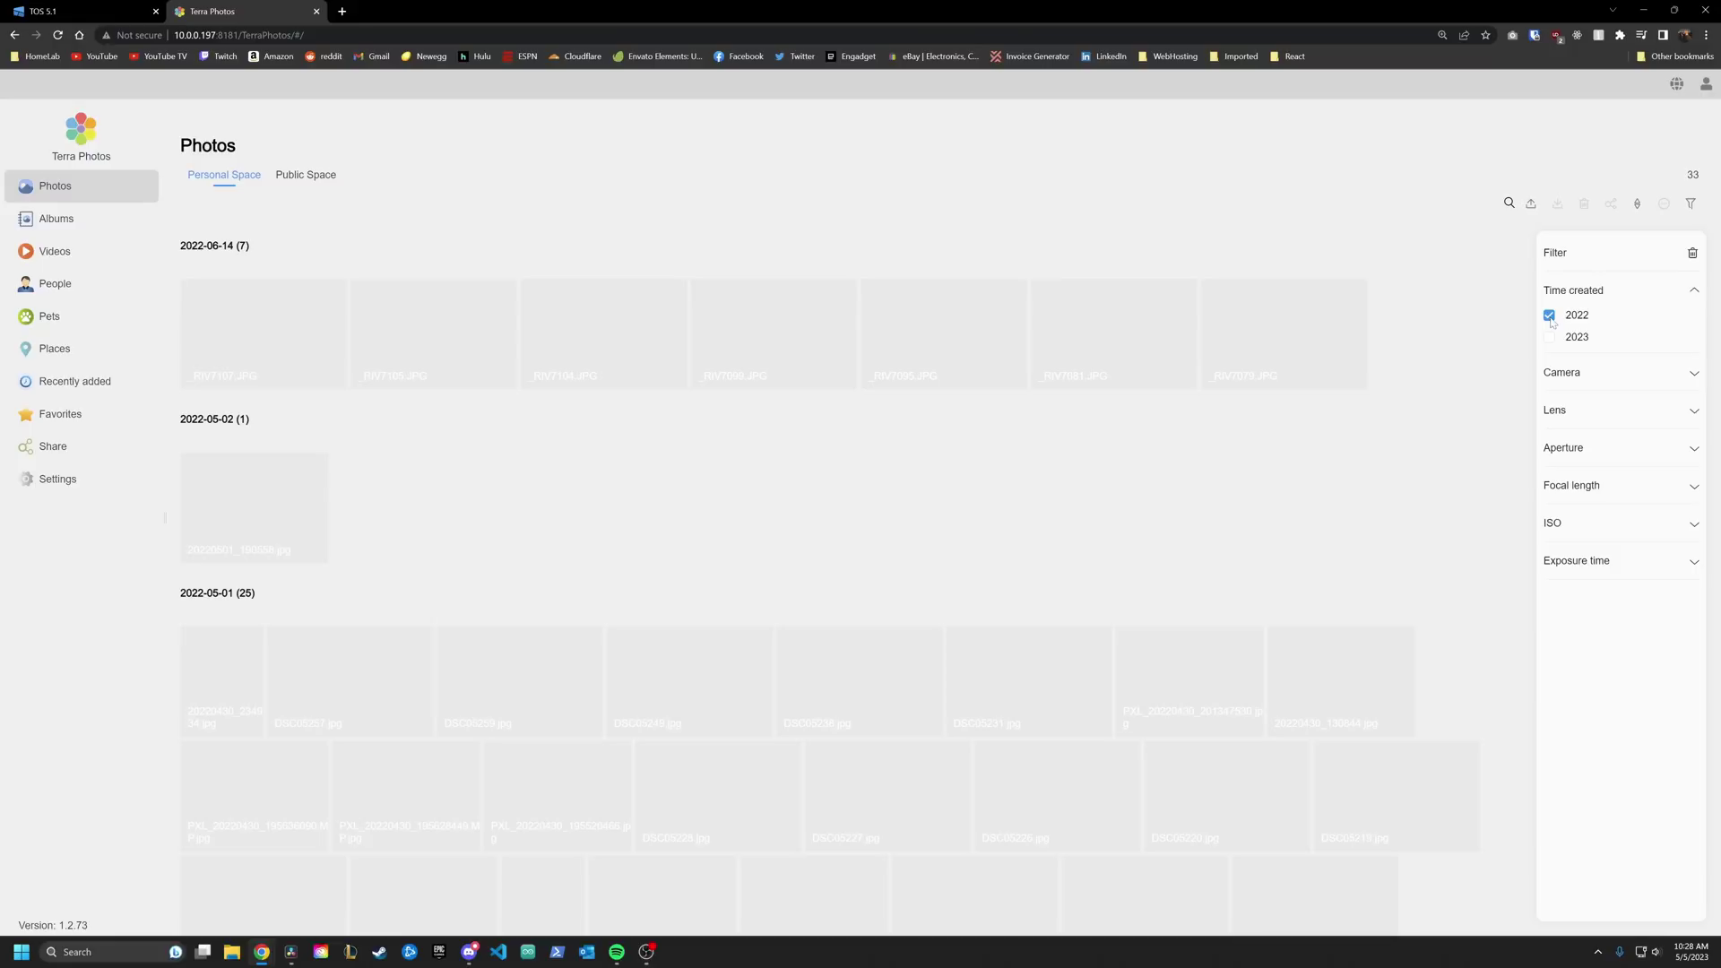
pyautogui.click(1630, 374)
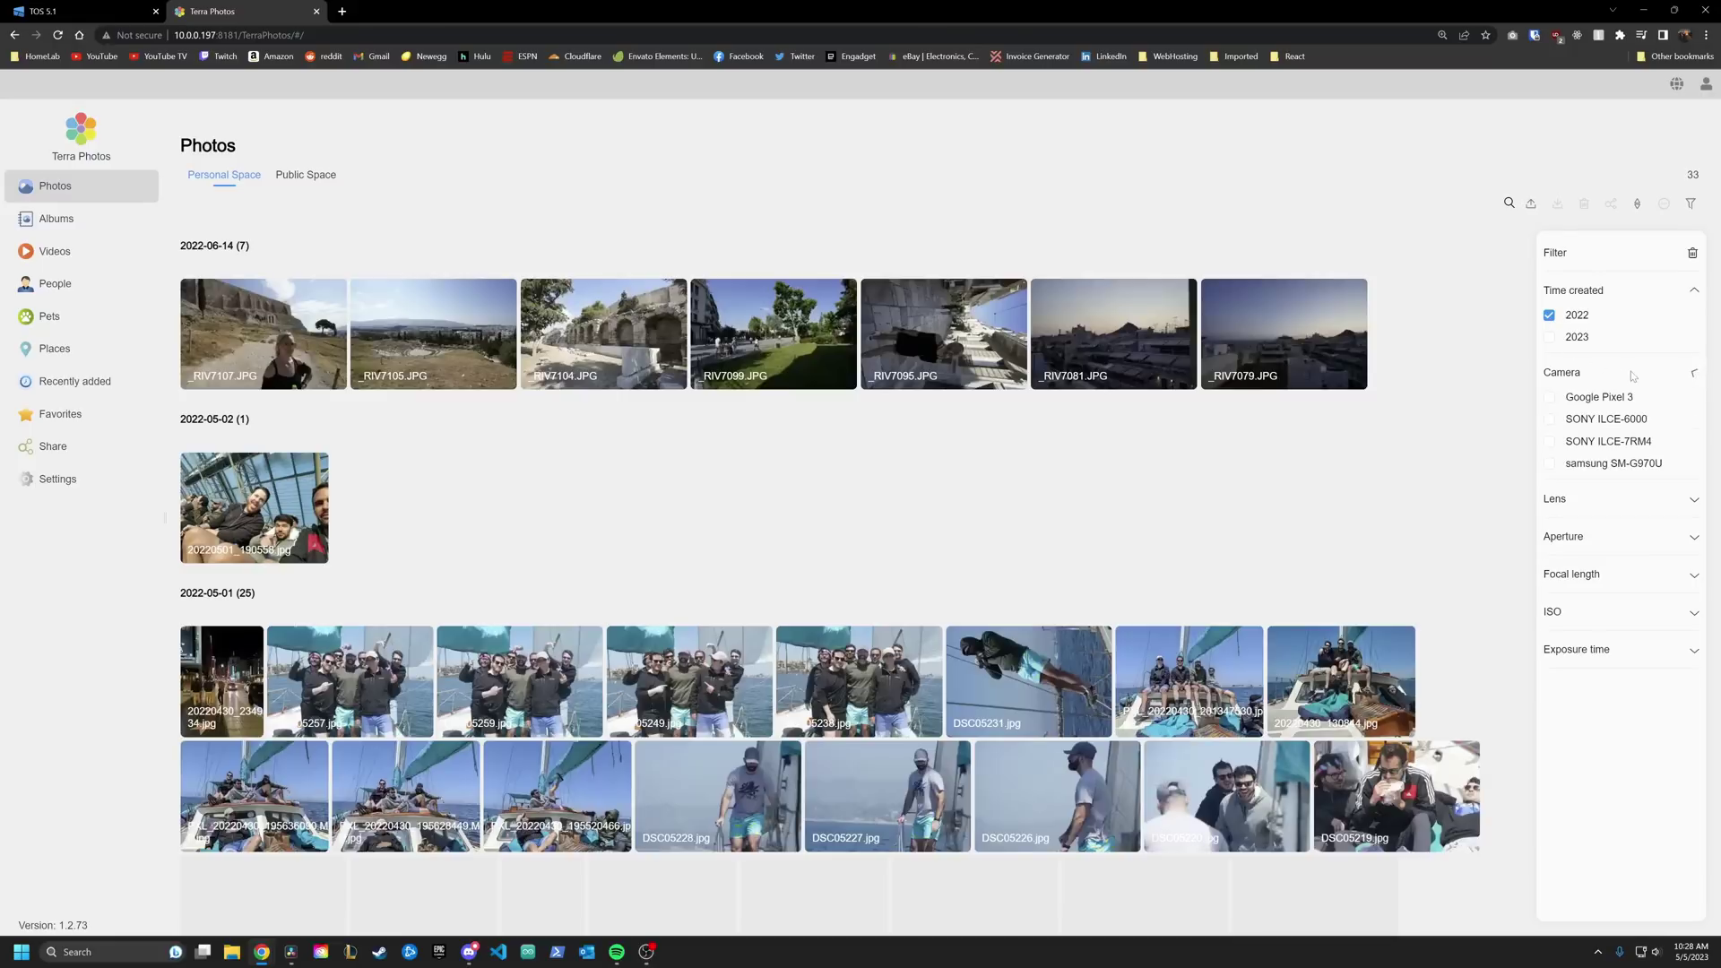
pyautogui.click(1552, 420)
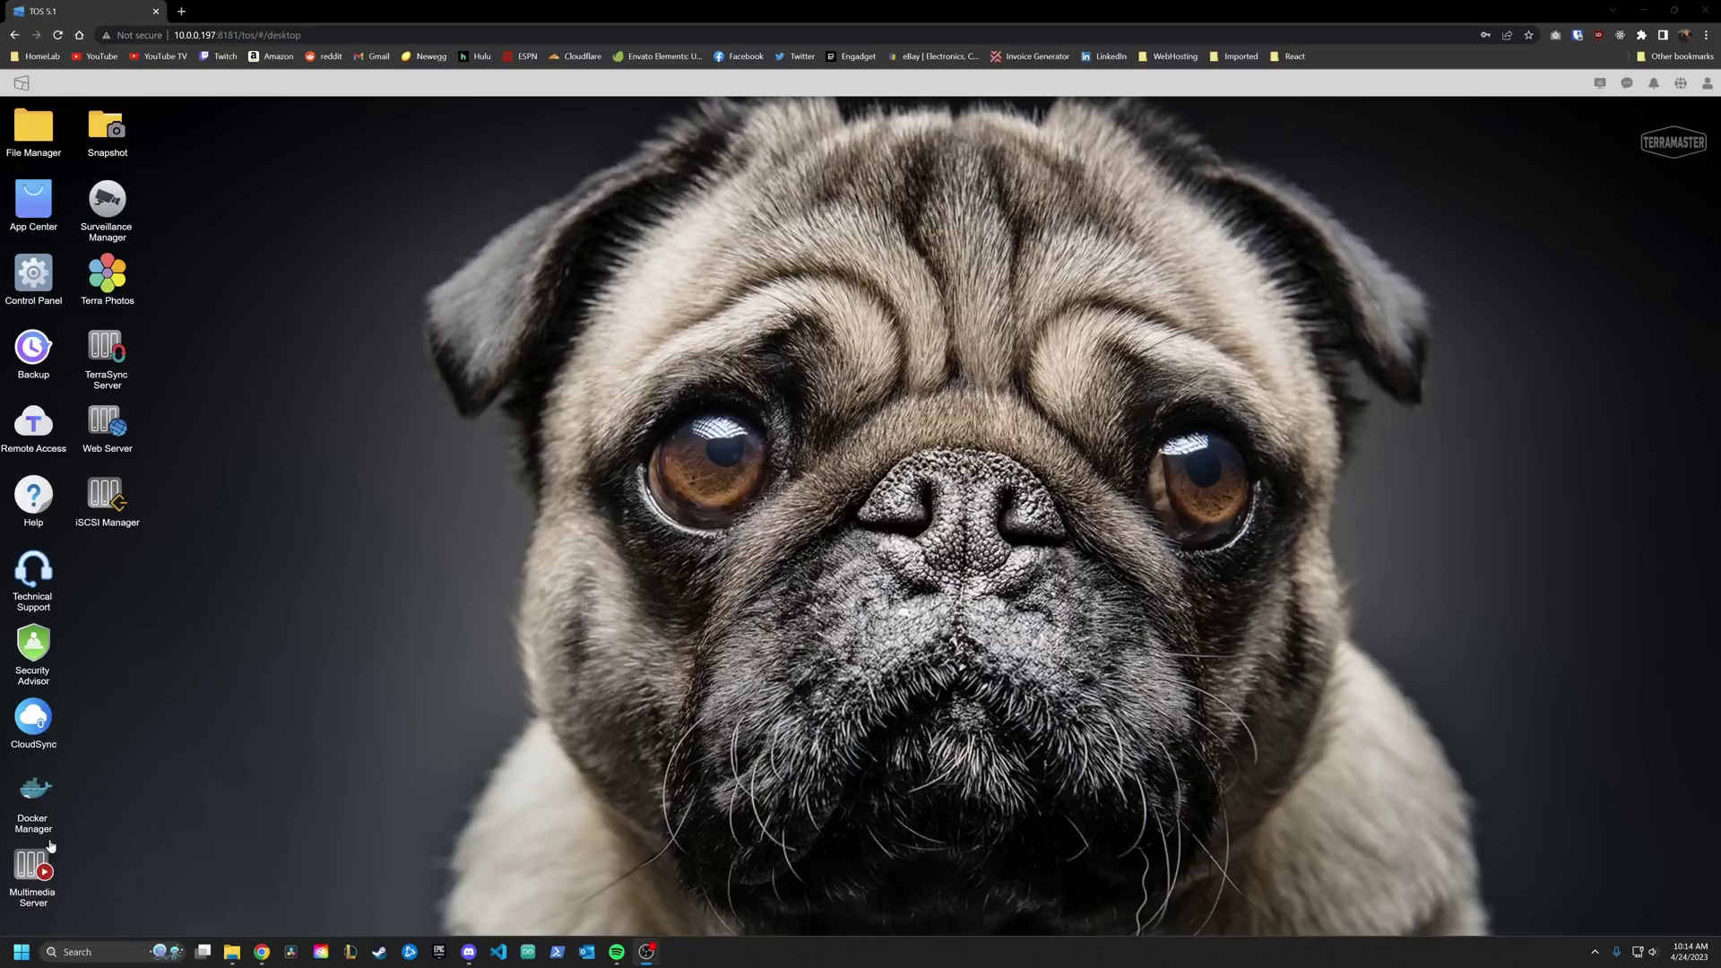
# Step: Open Multimedia Server from the desktop and review its Compatibility and Settings pages
pyautogui.click(22, 865)
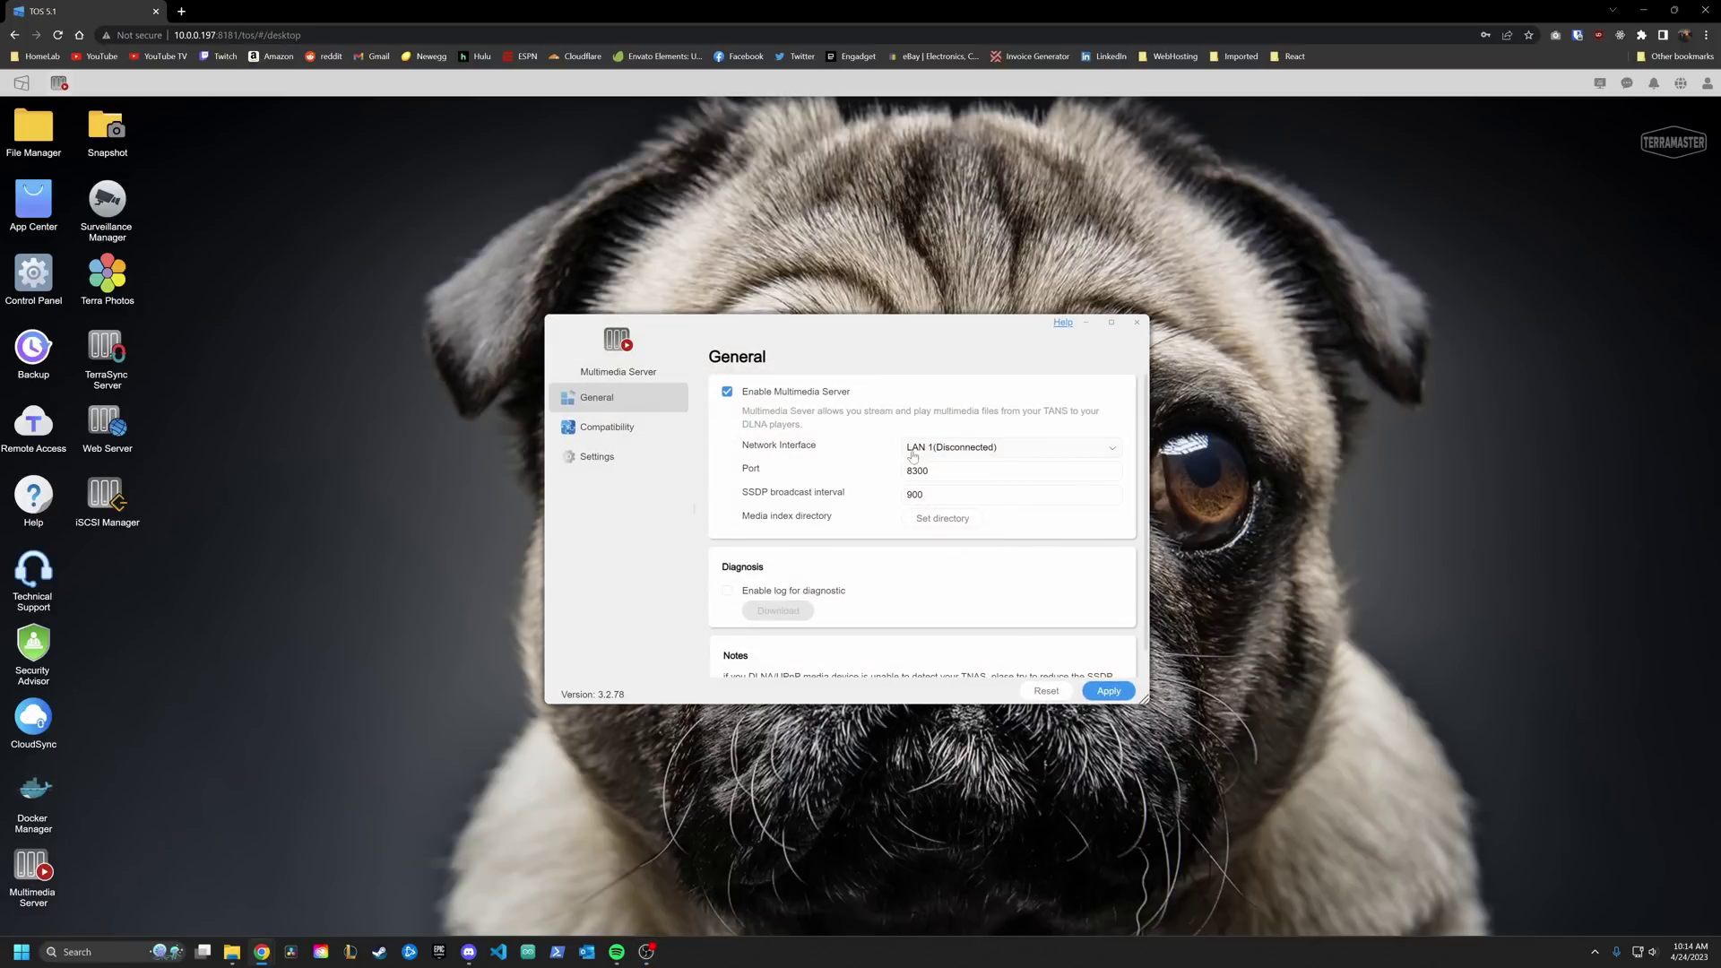
pyautogui.click(606, 426)
pyautogui.scroll(-2, 829, 505)
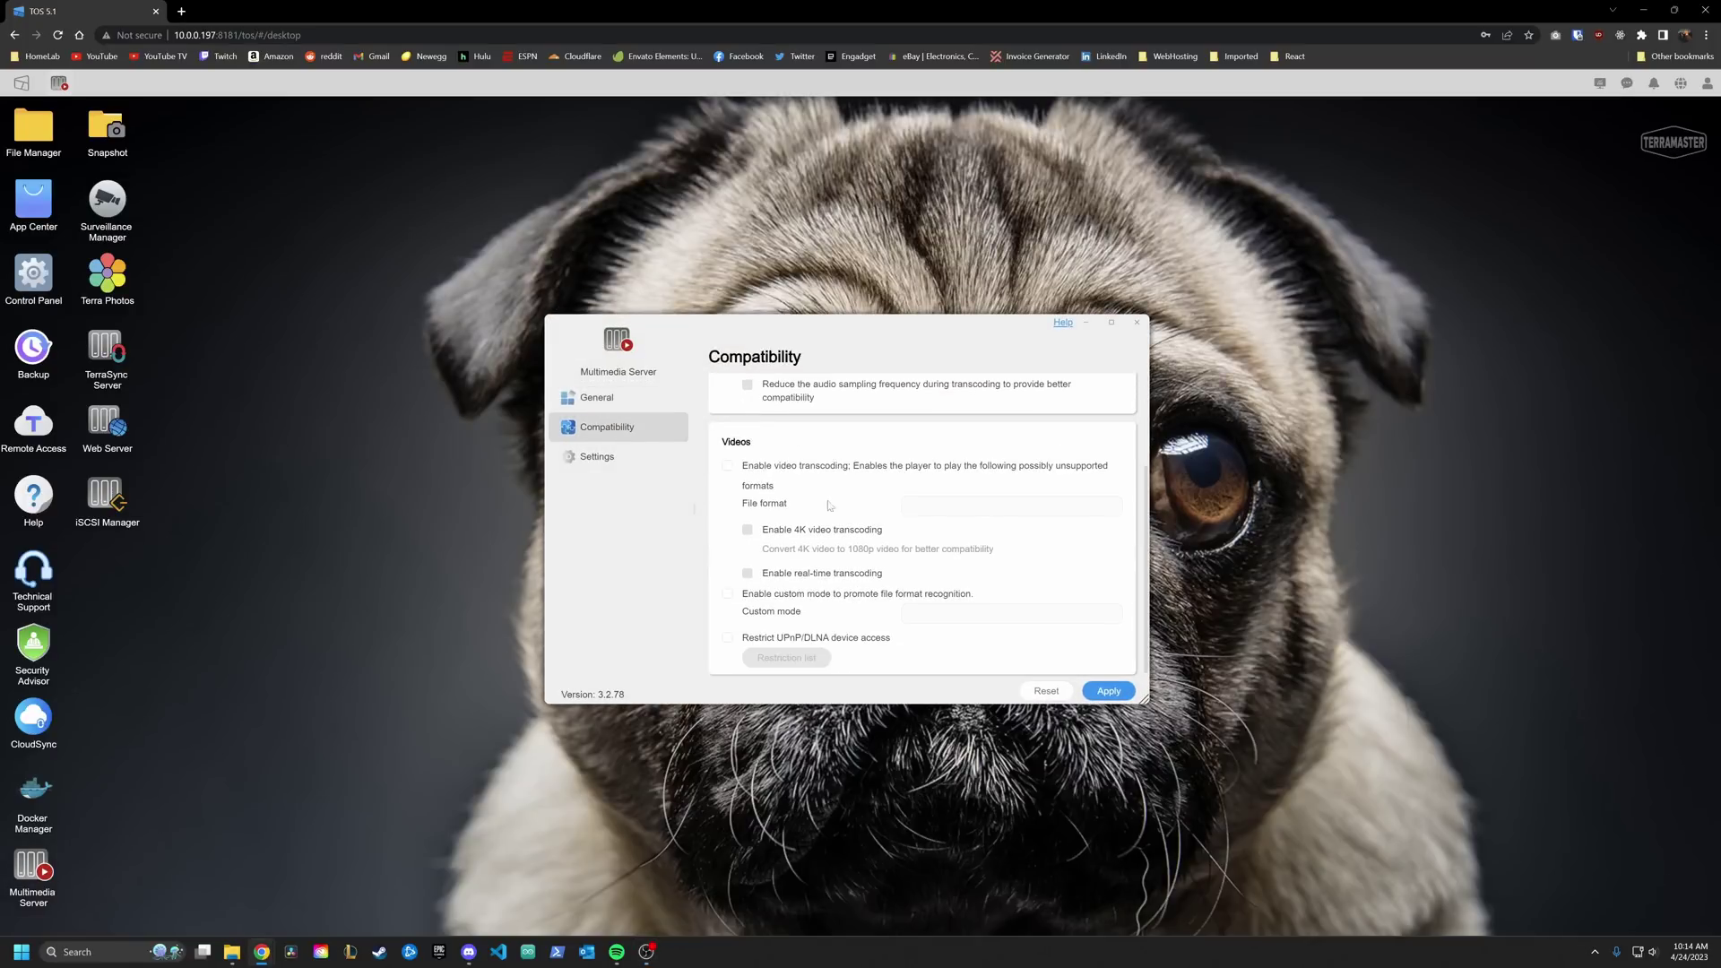
pyautogui.click(597, 457)
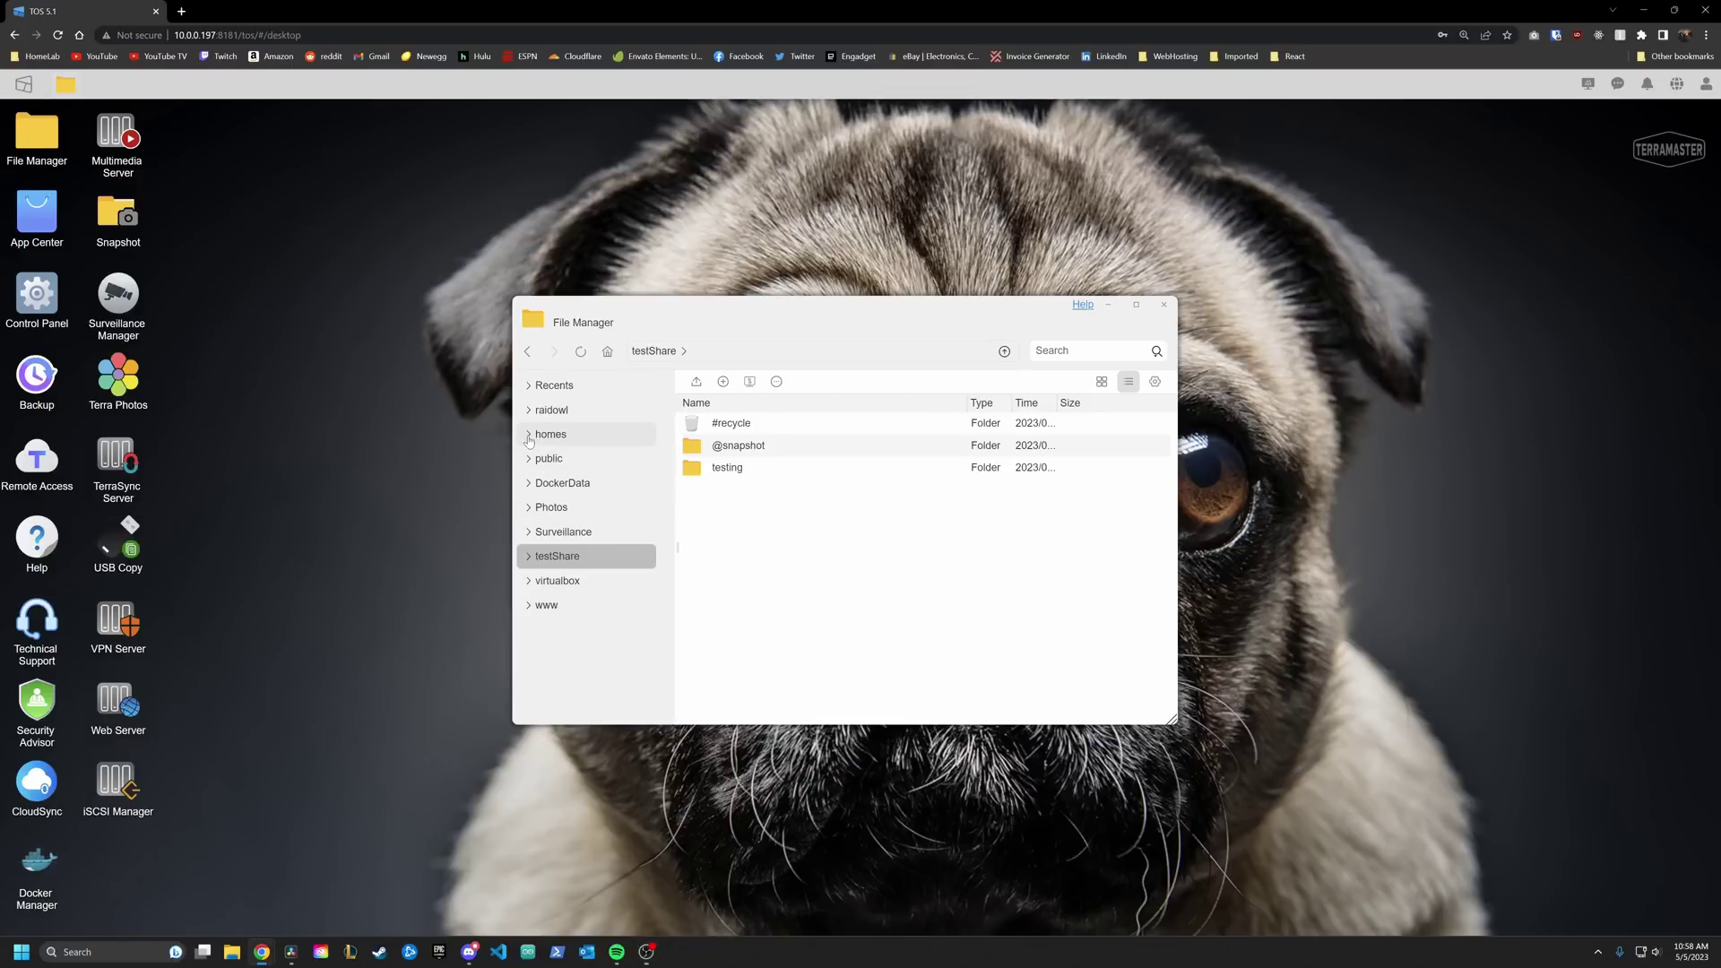
# Step: Browse homes > user folder > Photos > videos, then select and deselect its three video files
pyautogui.click(529, 437)
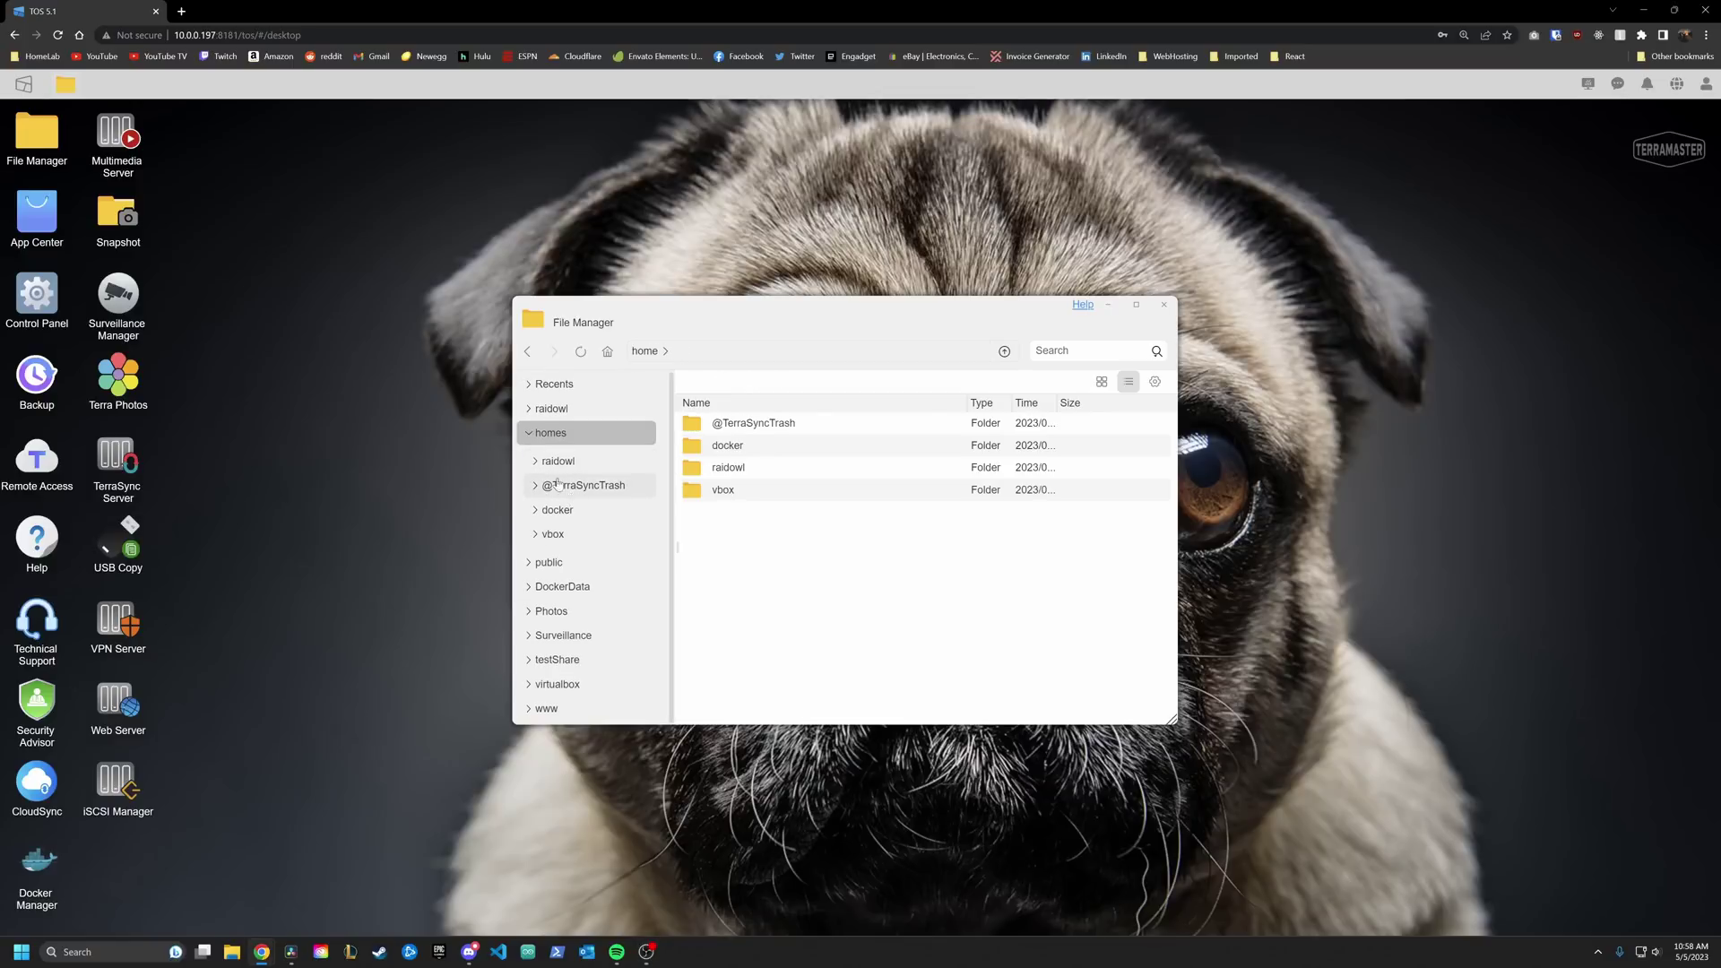
pyautogui.click(558, 460)
pyautogui.click(558, 461)
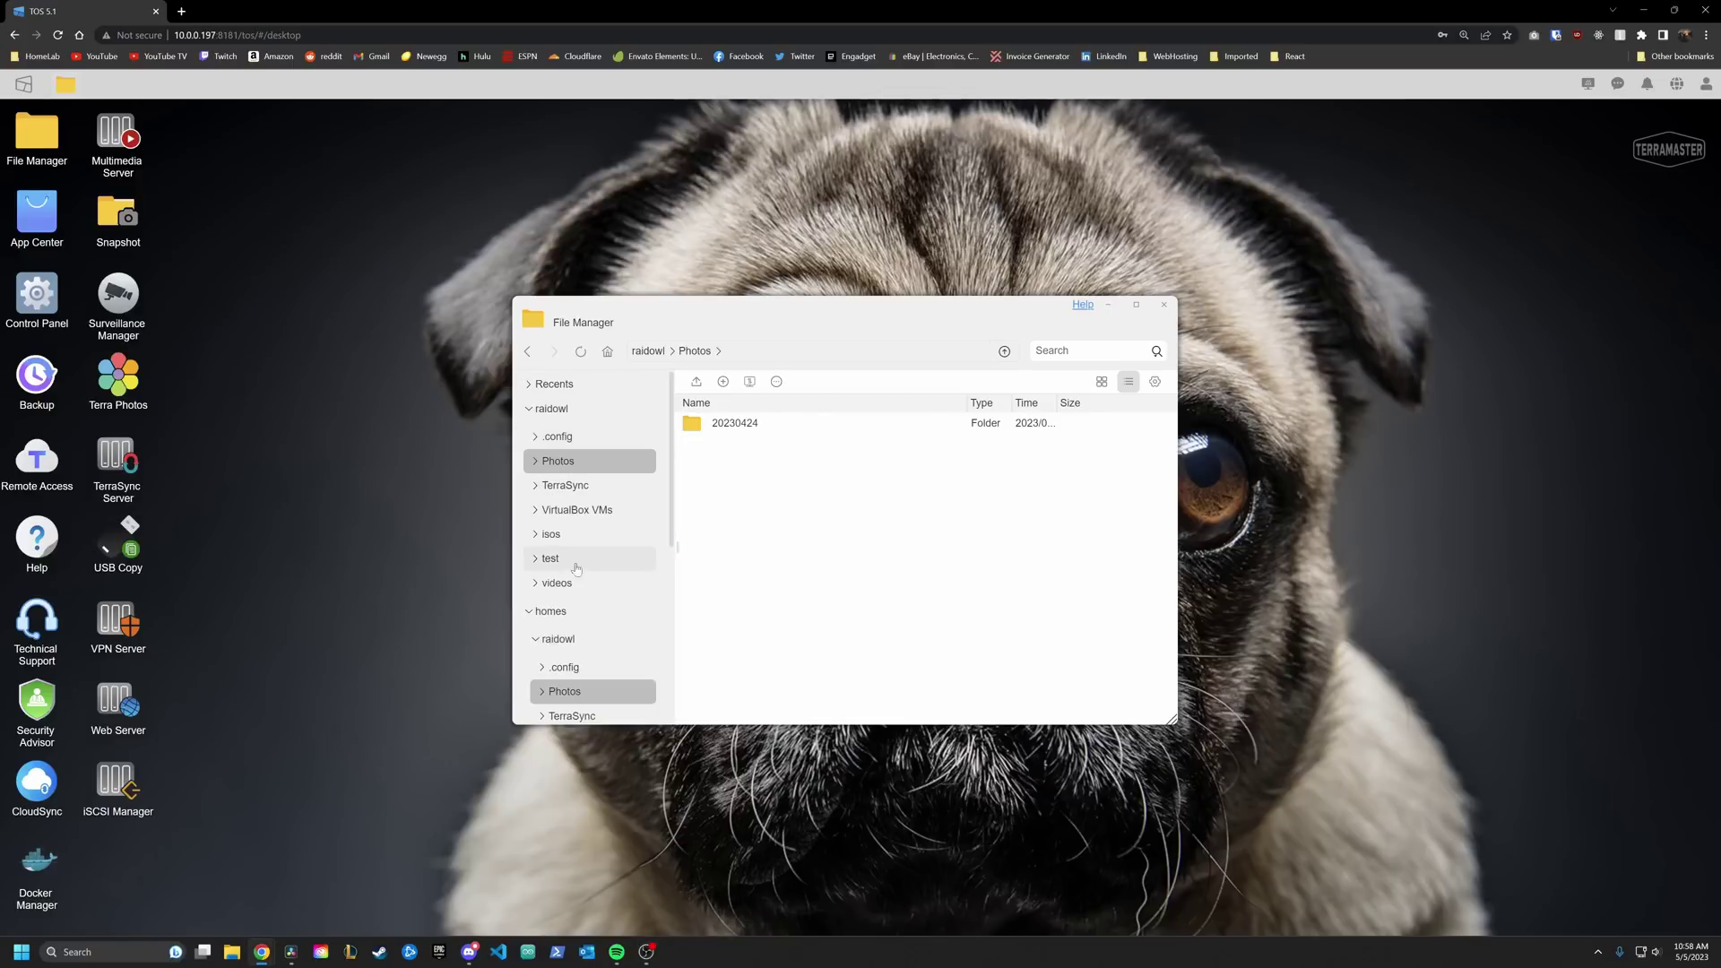
pyautogui.click(556, 583)
pyautogui.moveTo(802, 557); pyautogui.dragTo(766, 429)
pyautogui.click(853, 547)
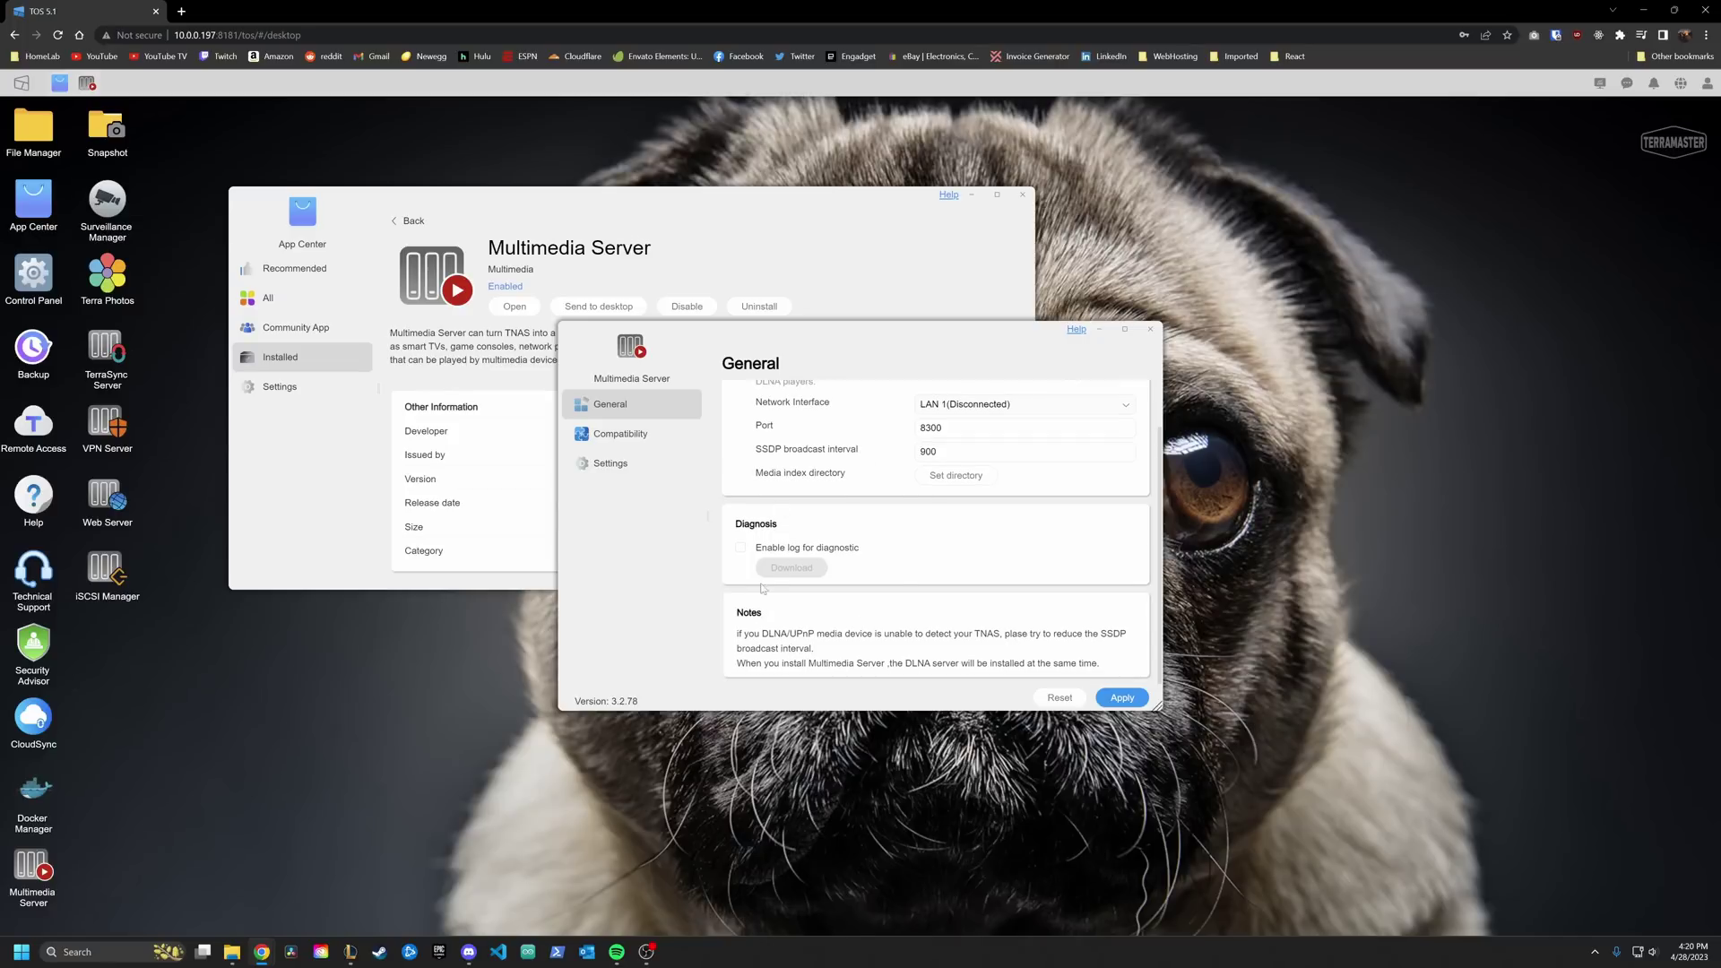
# Step: Show the Compatibility page in the Multimedia Server sidebar
pyautogui.click(627, 433)
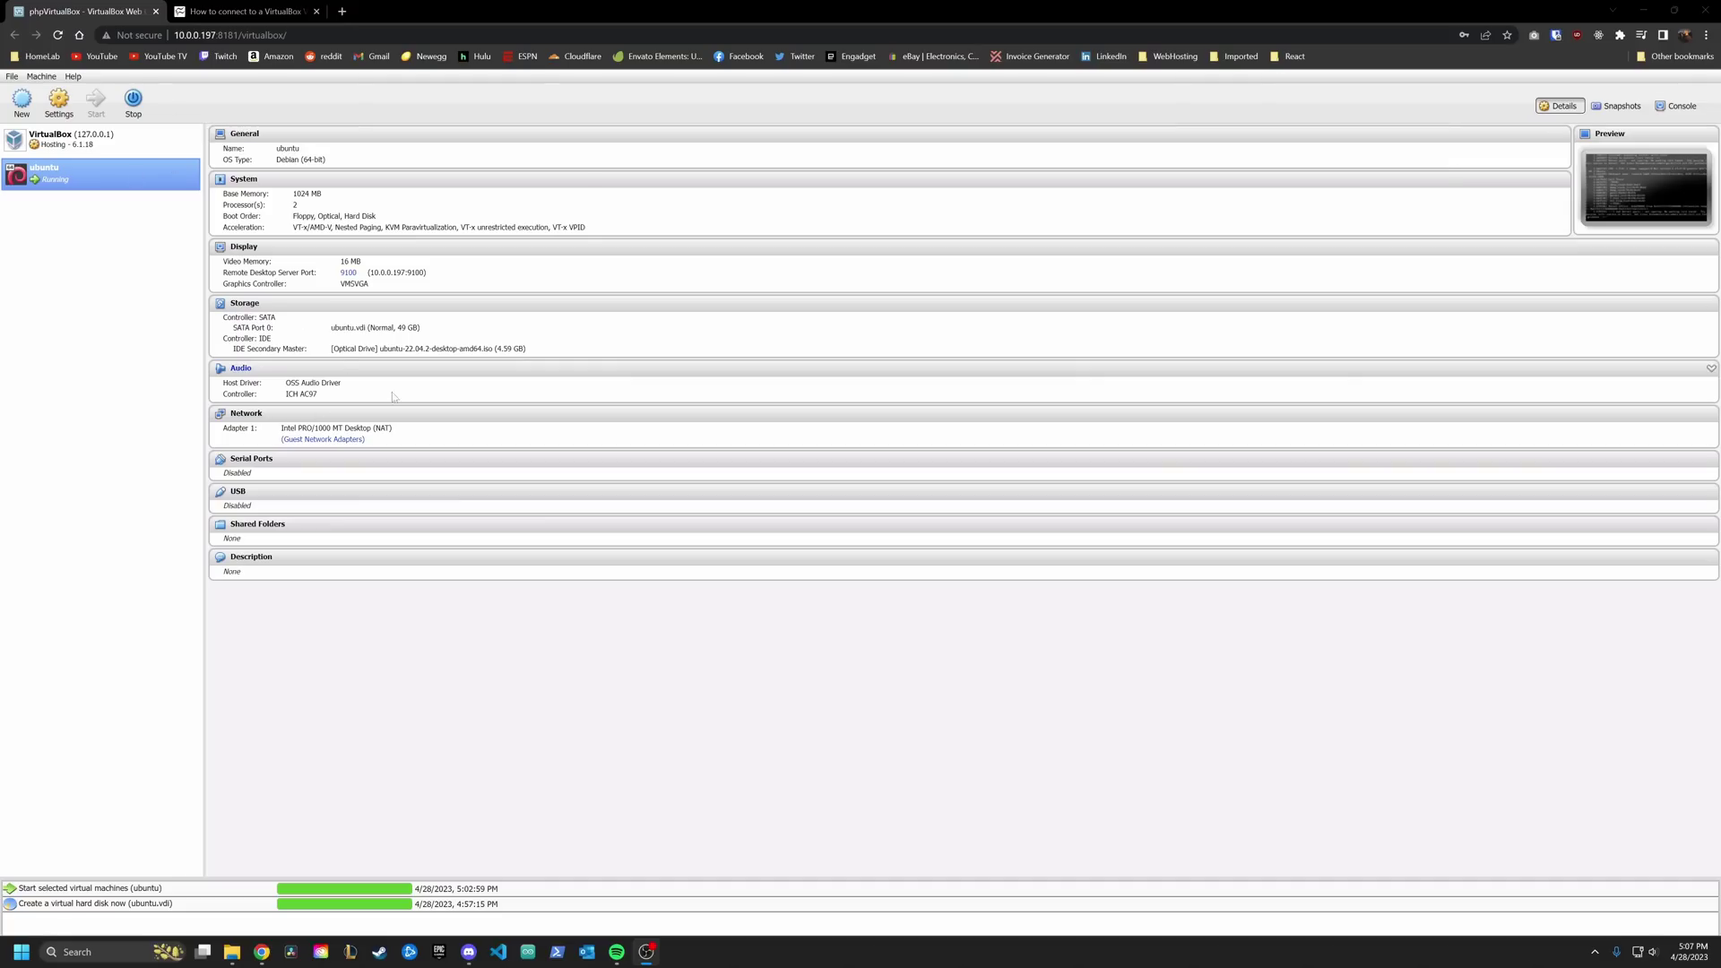
# Step: Download the ubuntu VM's port 9100 .rdp file, open it and accept the connection warning
pyautogui.click(349, 274)
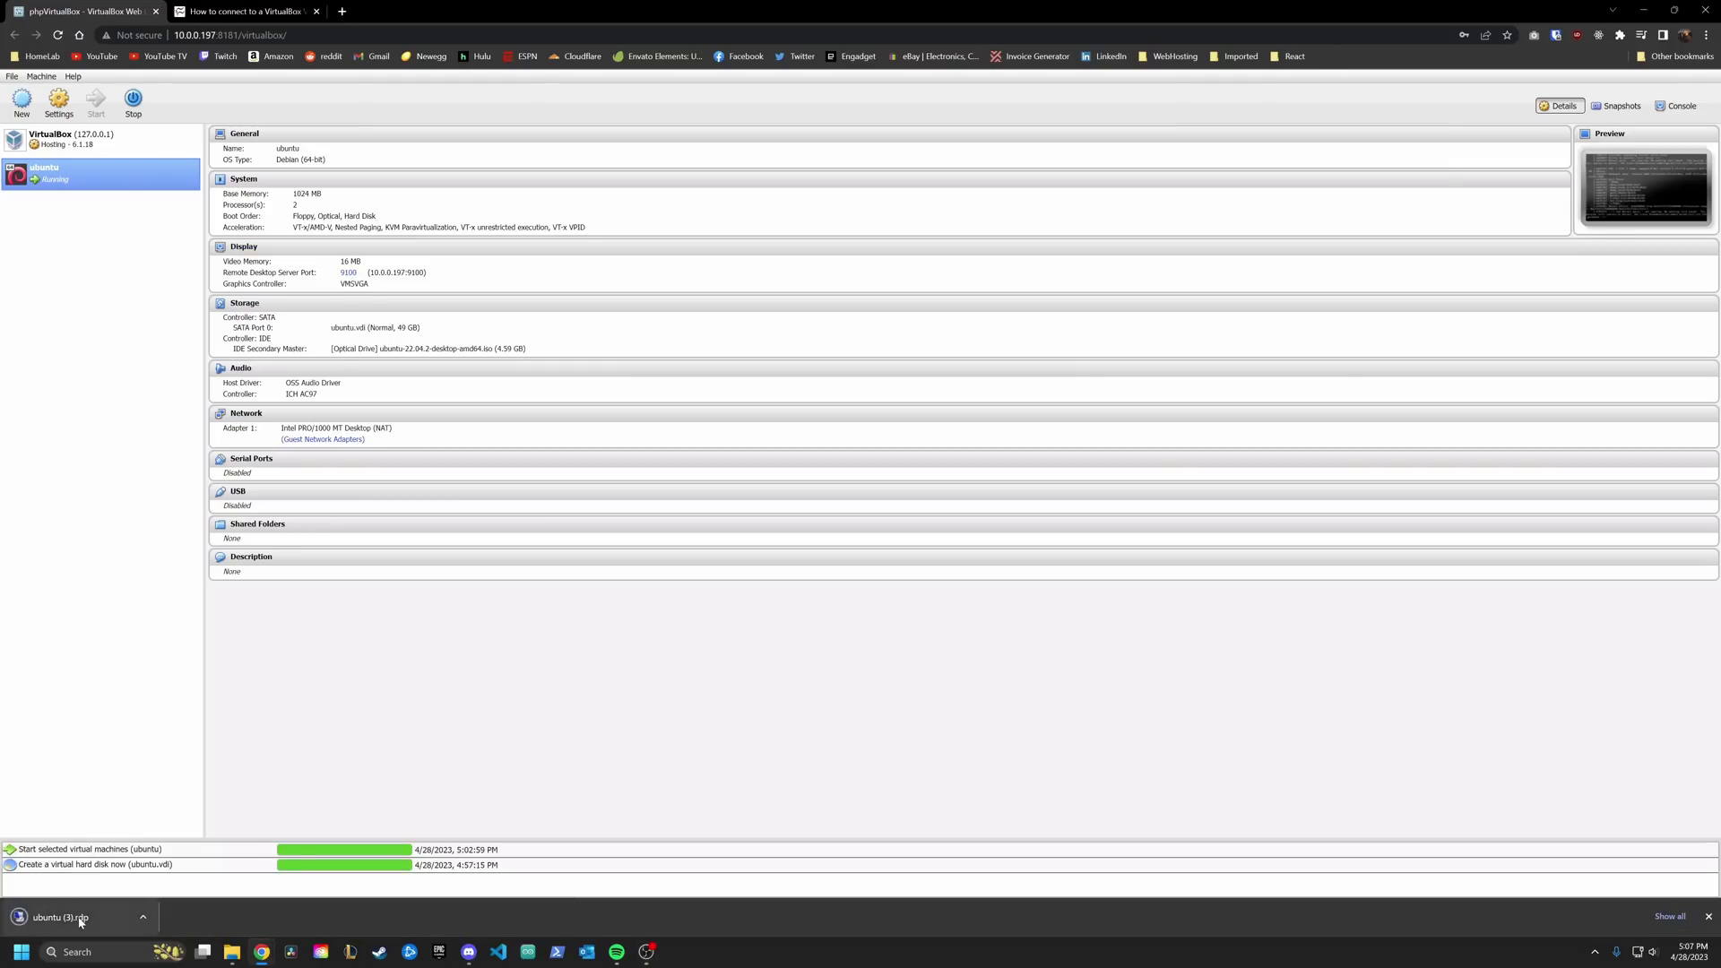
pyautogui.click(81, 917)
pyautogui.click(952, 546)
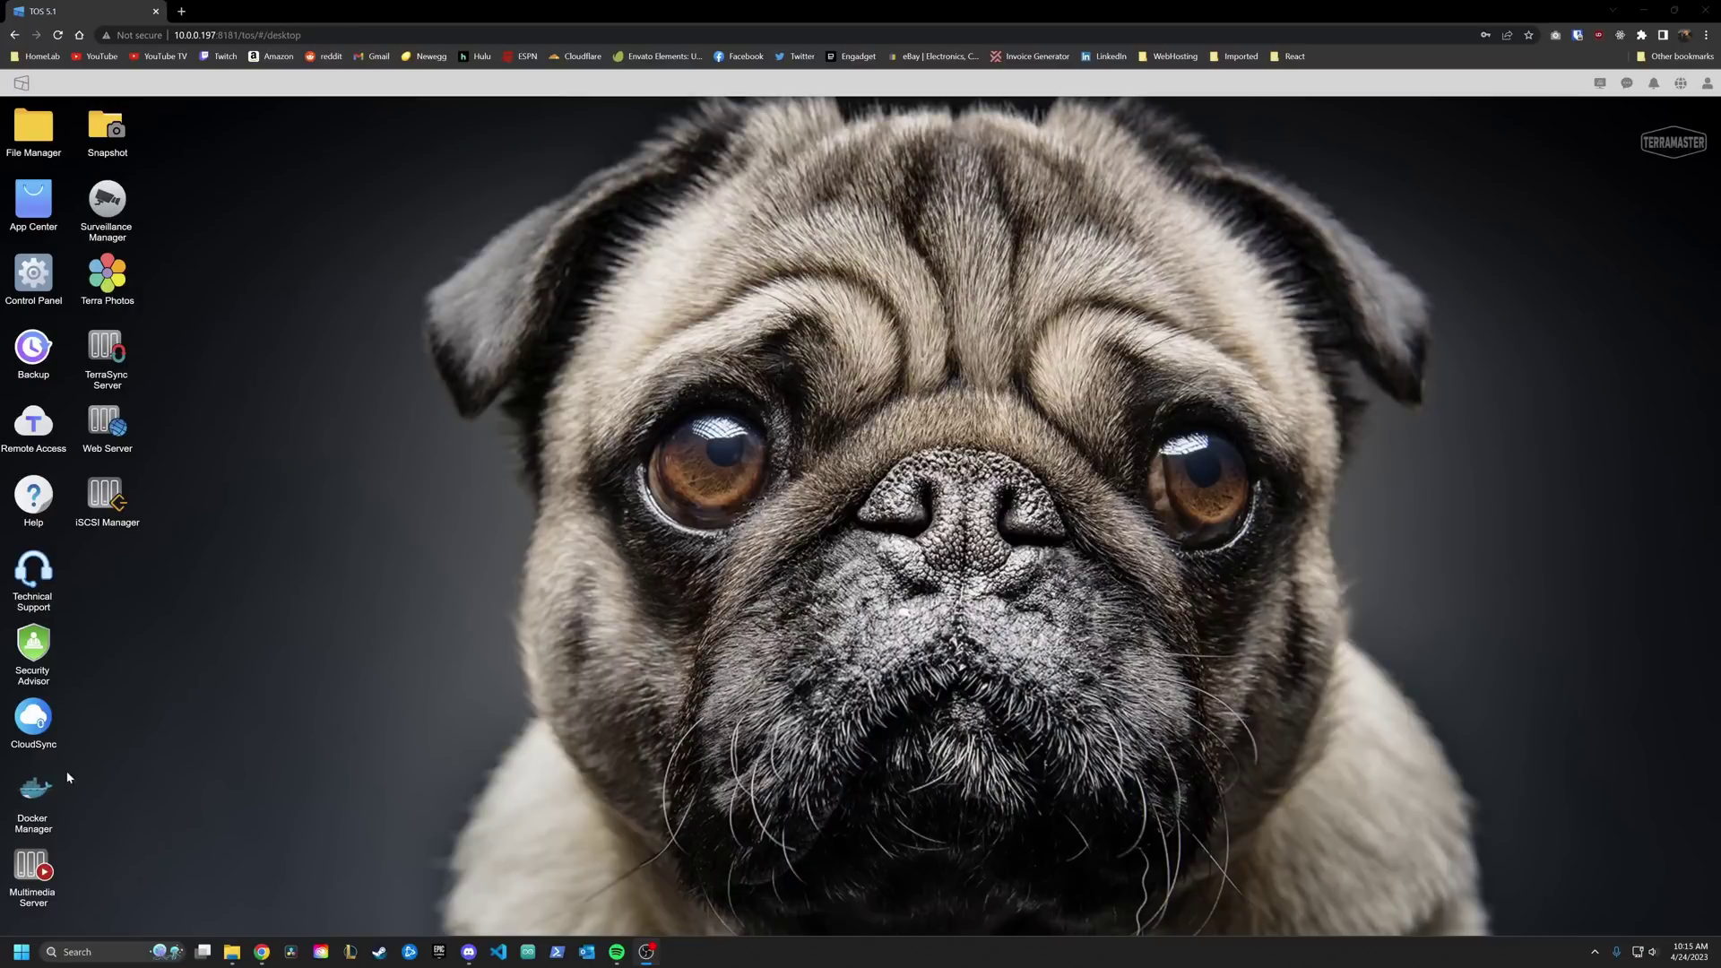
# Step: Download the portainer/portainer-ce image from Docker Manager's registry
pyautogui.click(42, 792)
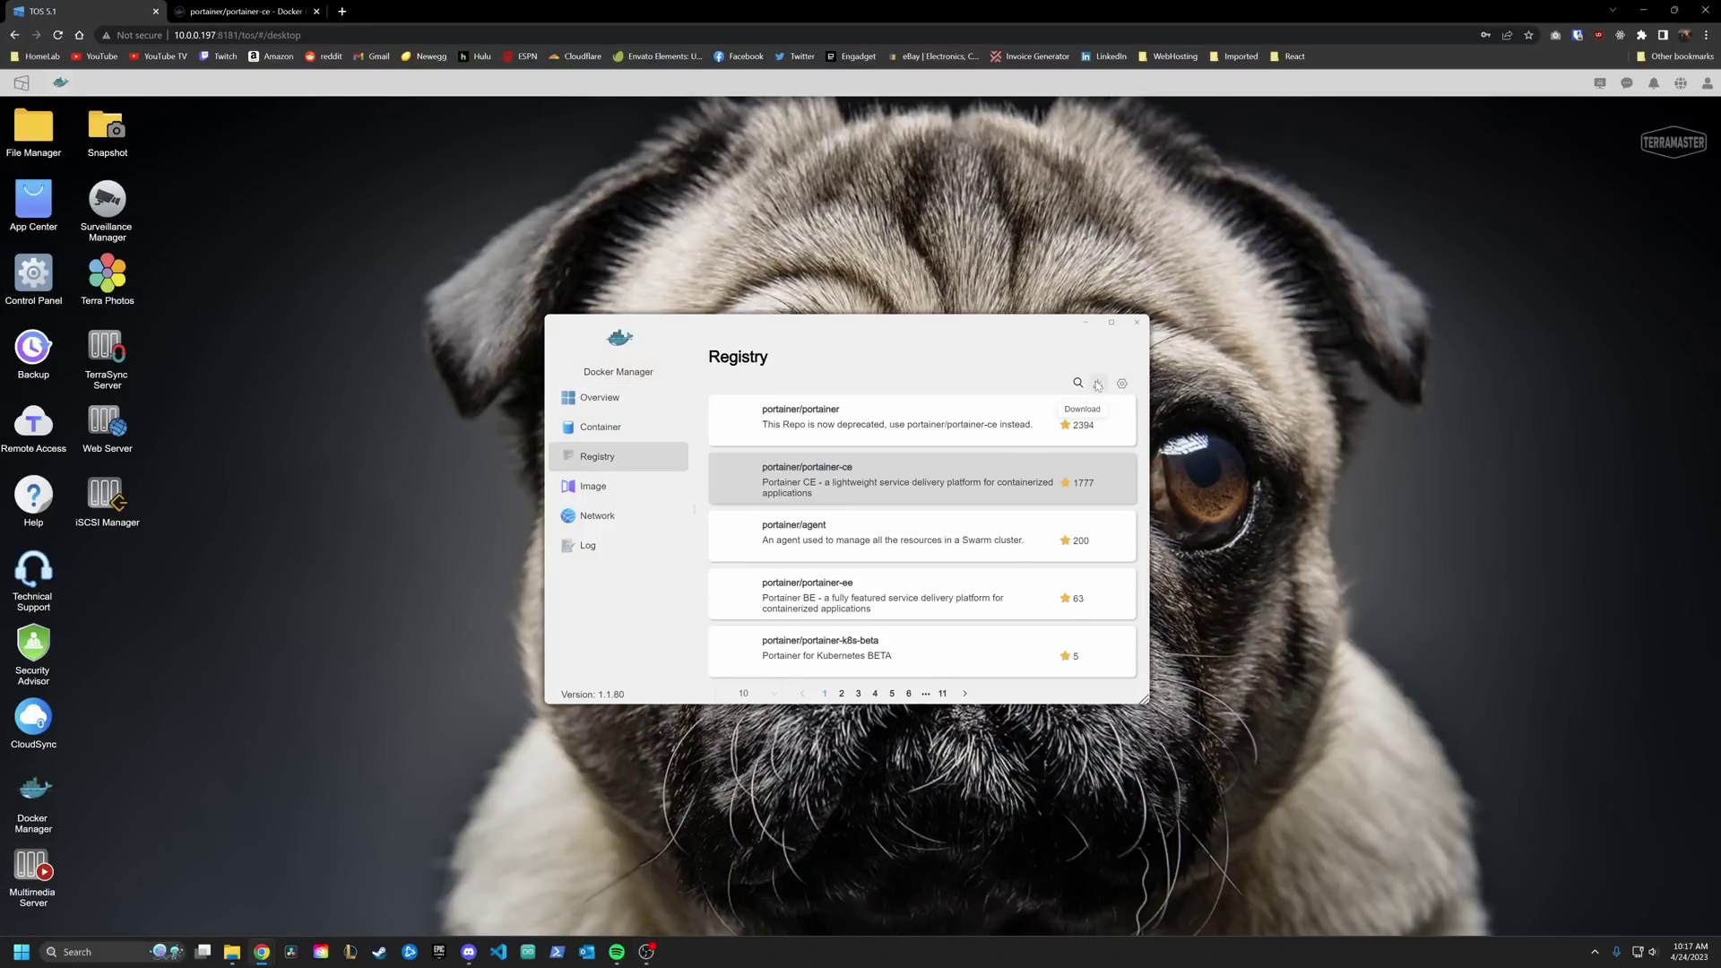
pyautogui.click(1098, 384)
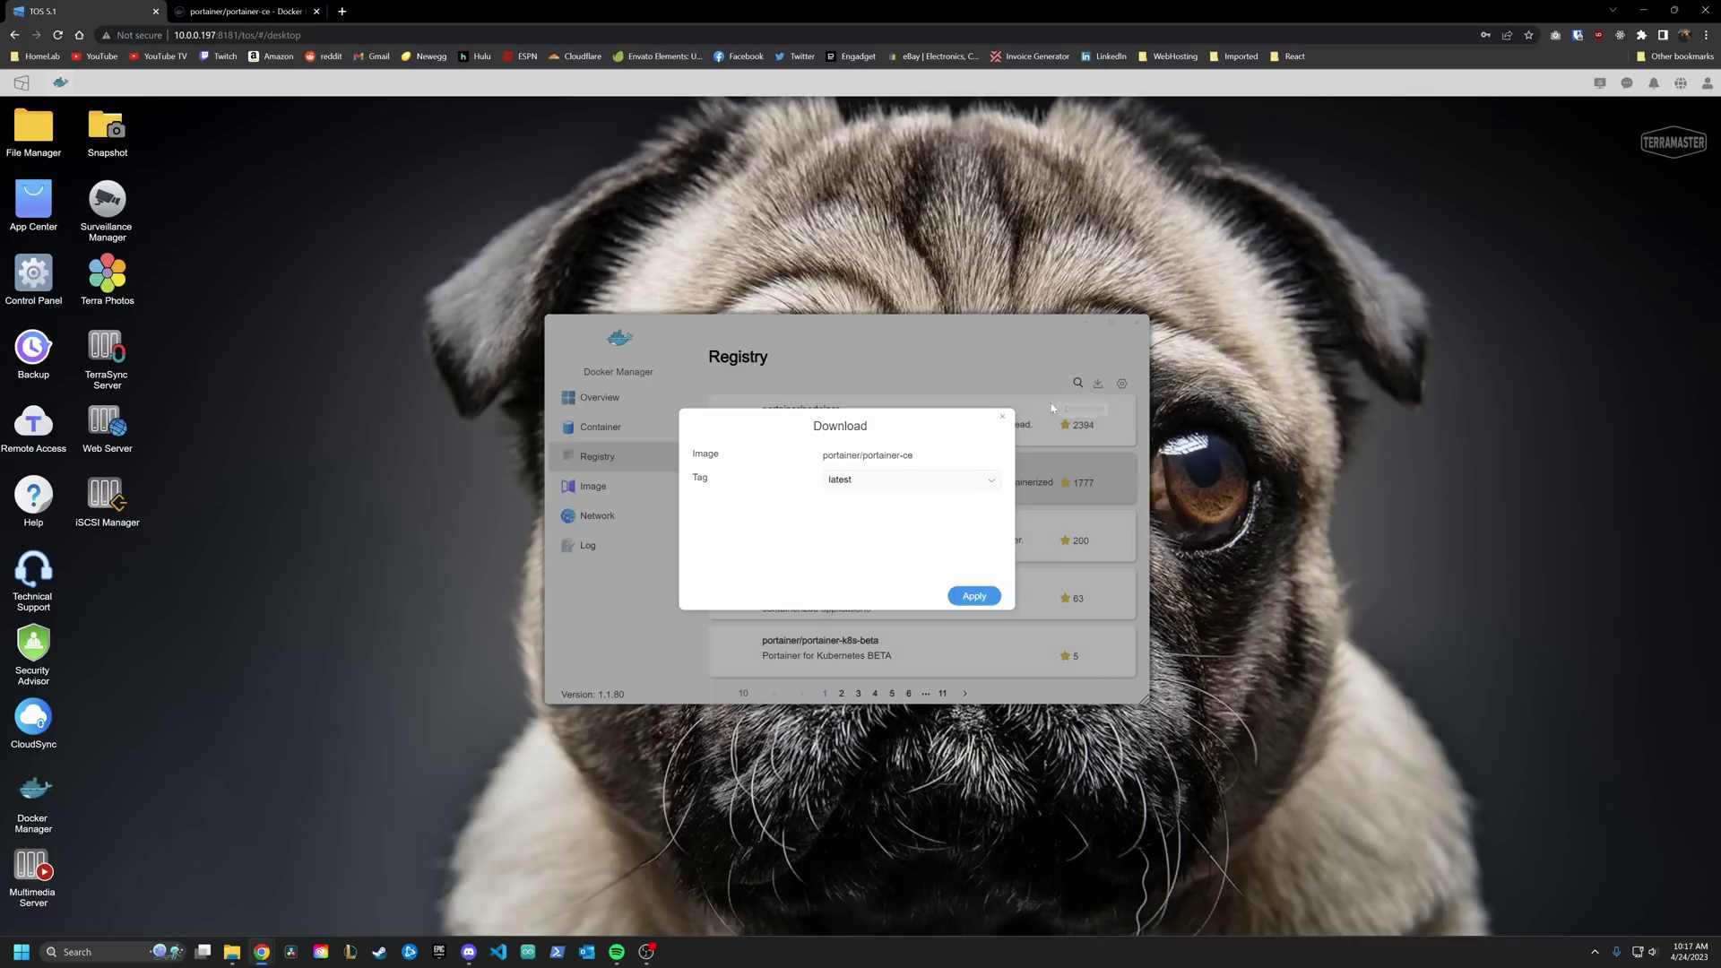
pyautogui.click(963, 598)
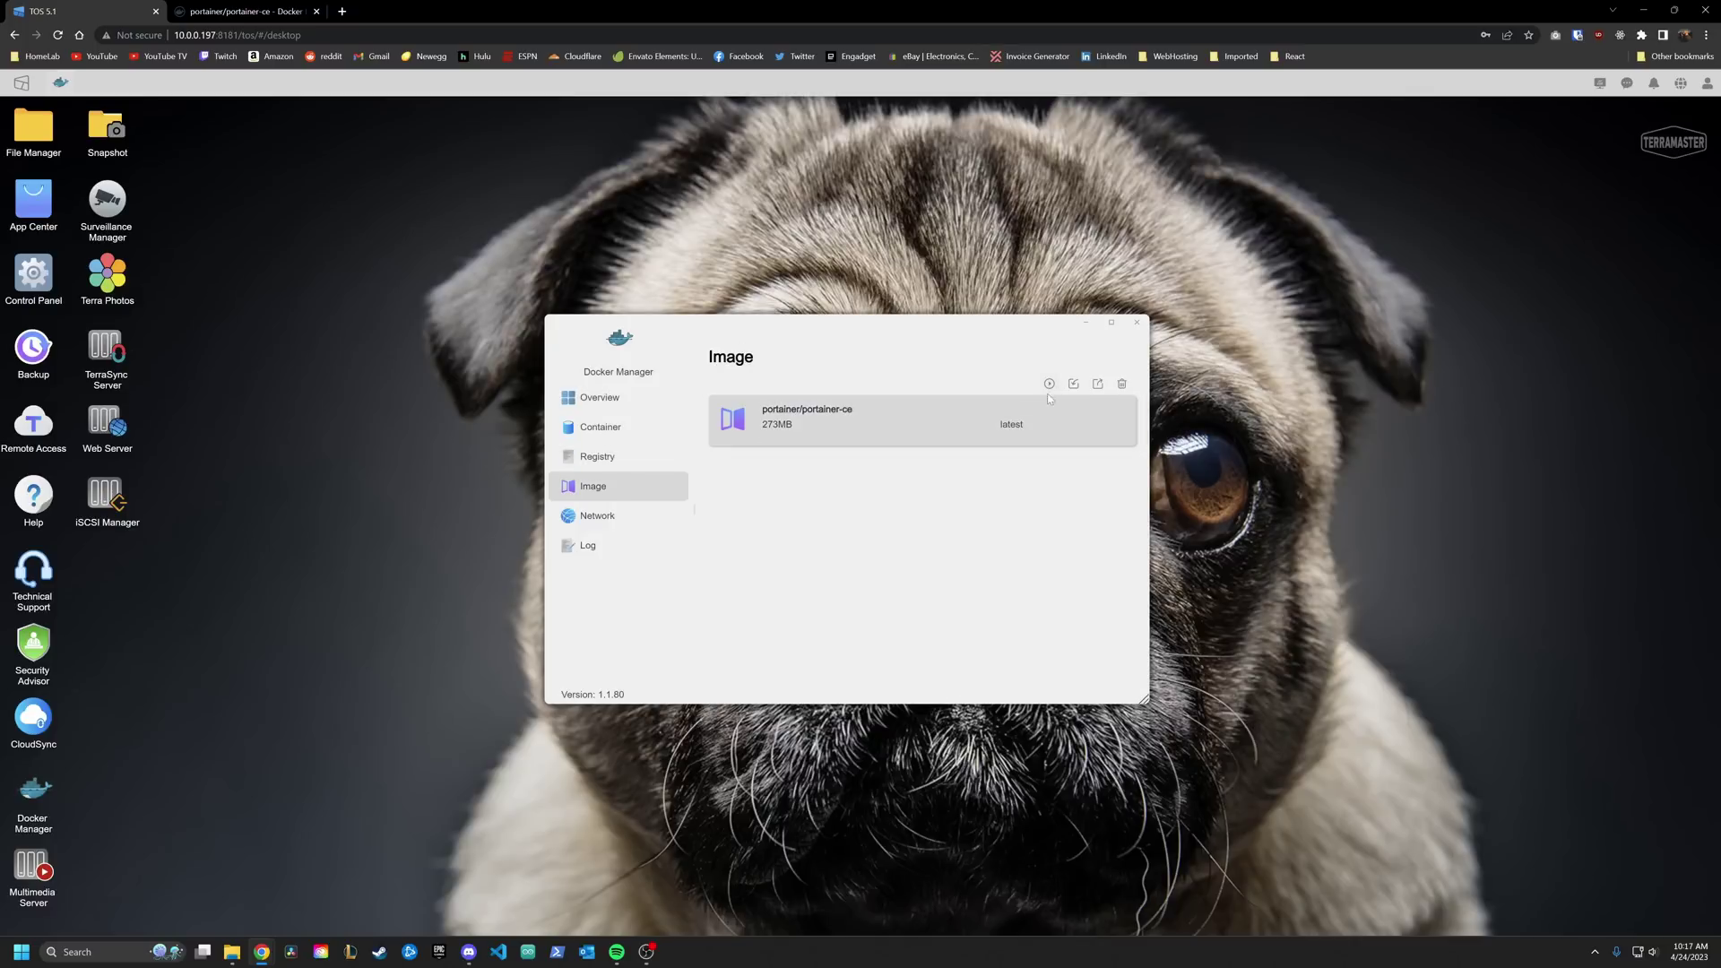
# Step: Begin launching a container from portainer-ce, backing out of the import-from-folder option
pyautogui.click(1049, 386)
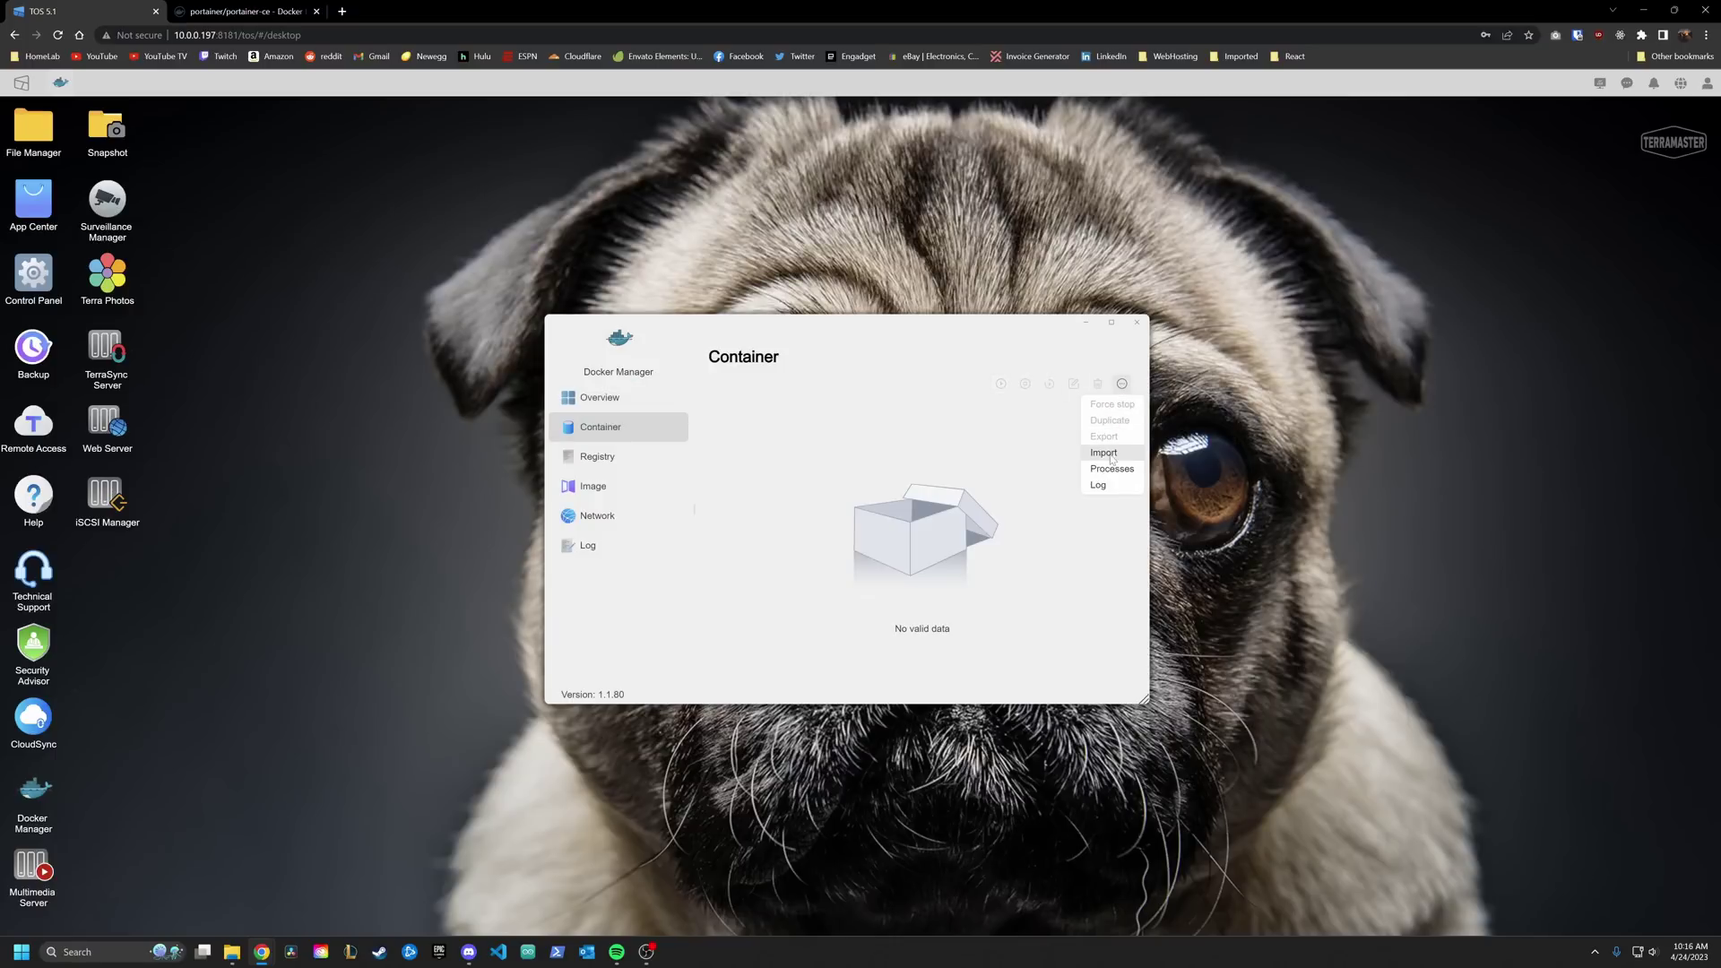
pyautogui.click(1109, 455)
pyautogui.click(1043, 375)
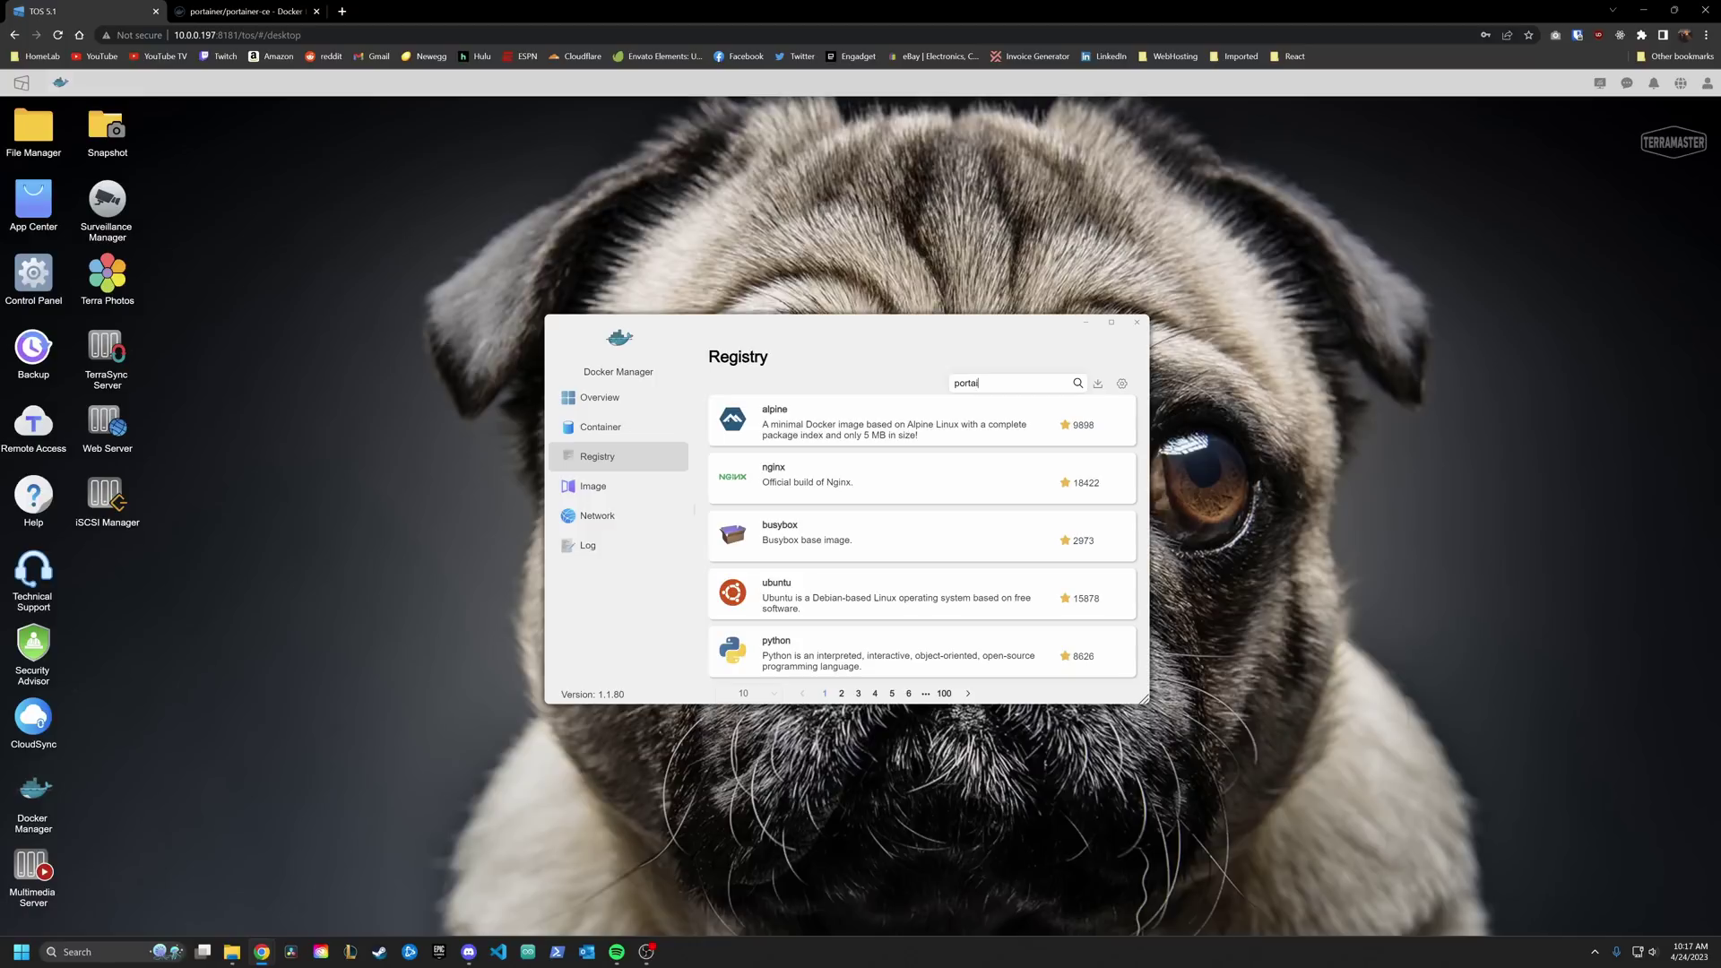
pyautogui.press('Return')
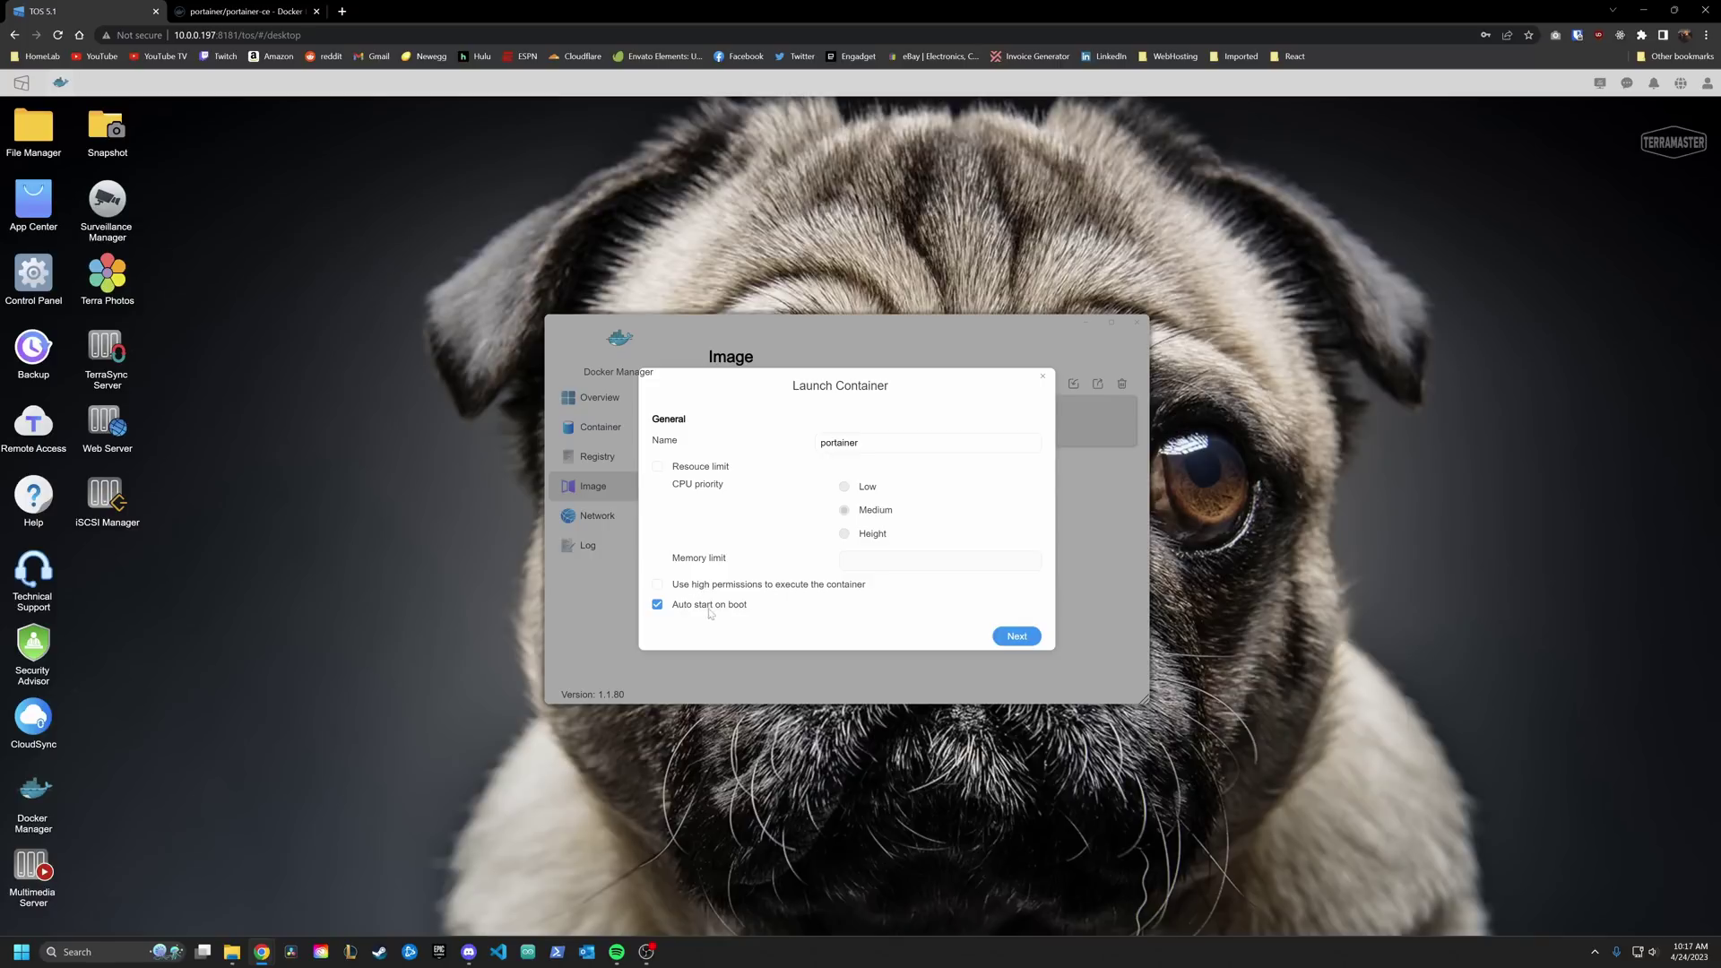
# Step: Step through the Launch Container pages and confirm creating the portainer container
pyautogui.click(1004, 642)
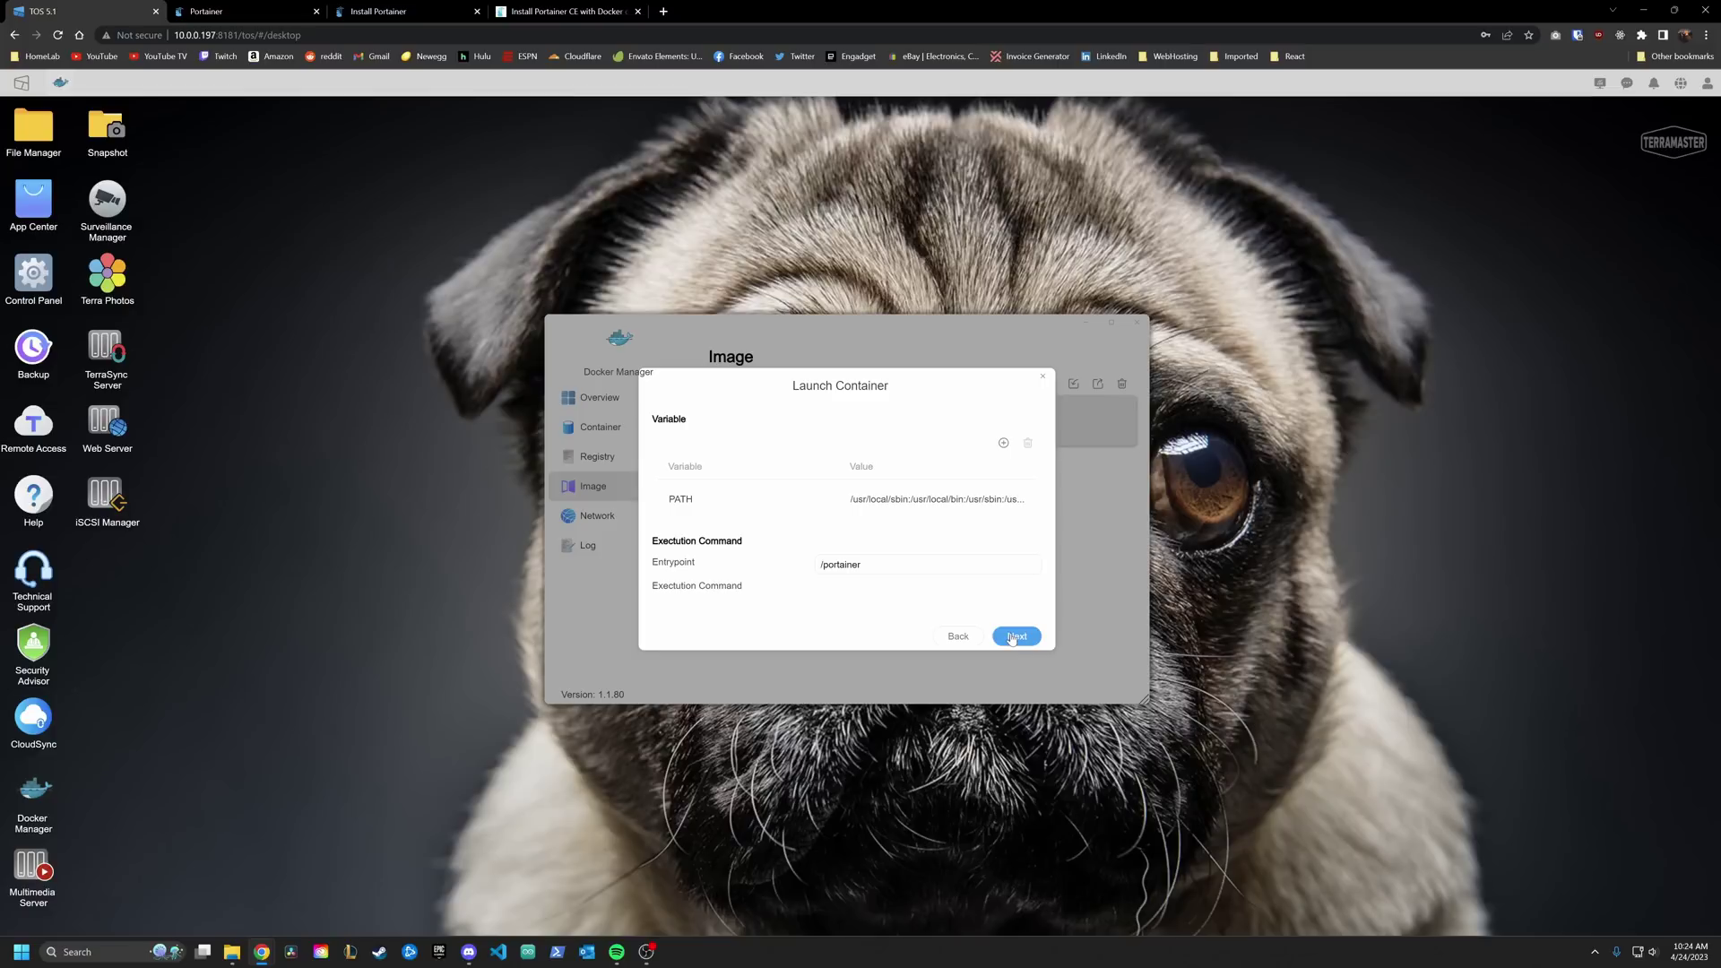
pyautogui.click(1012, 637)
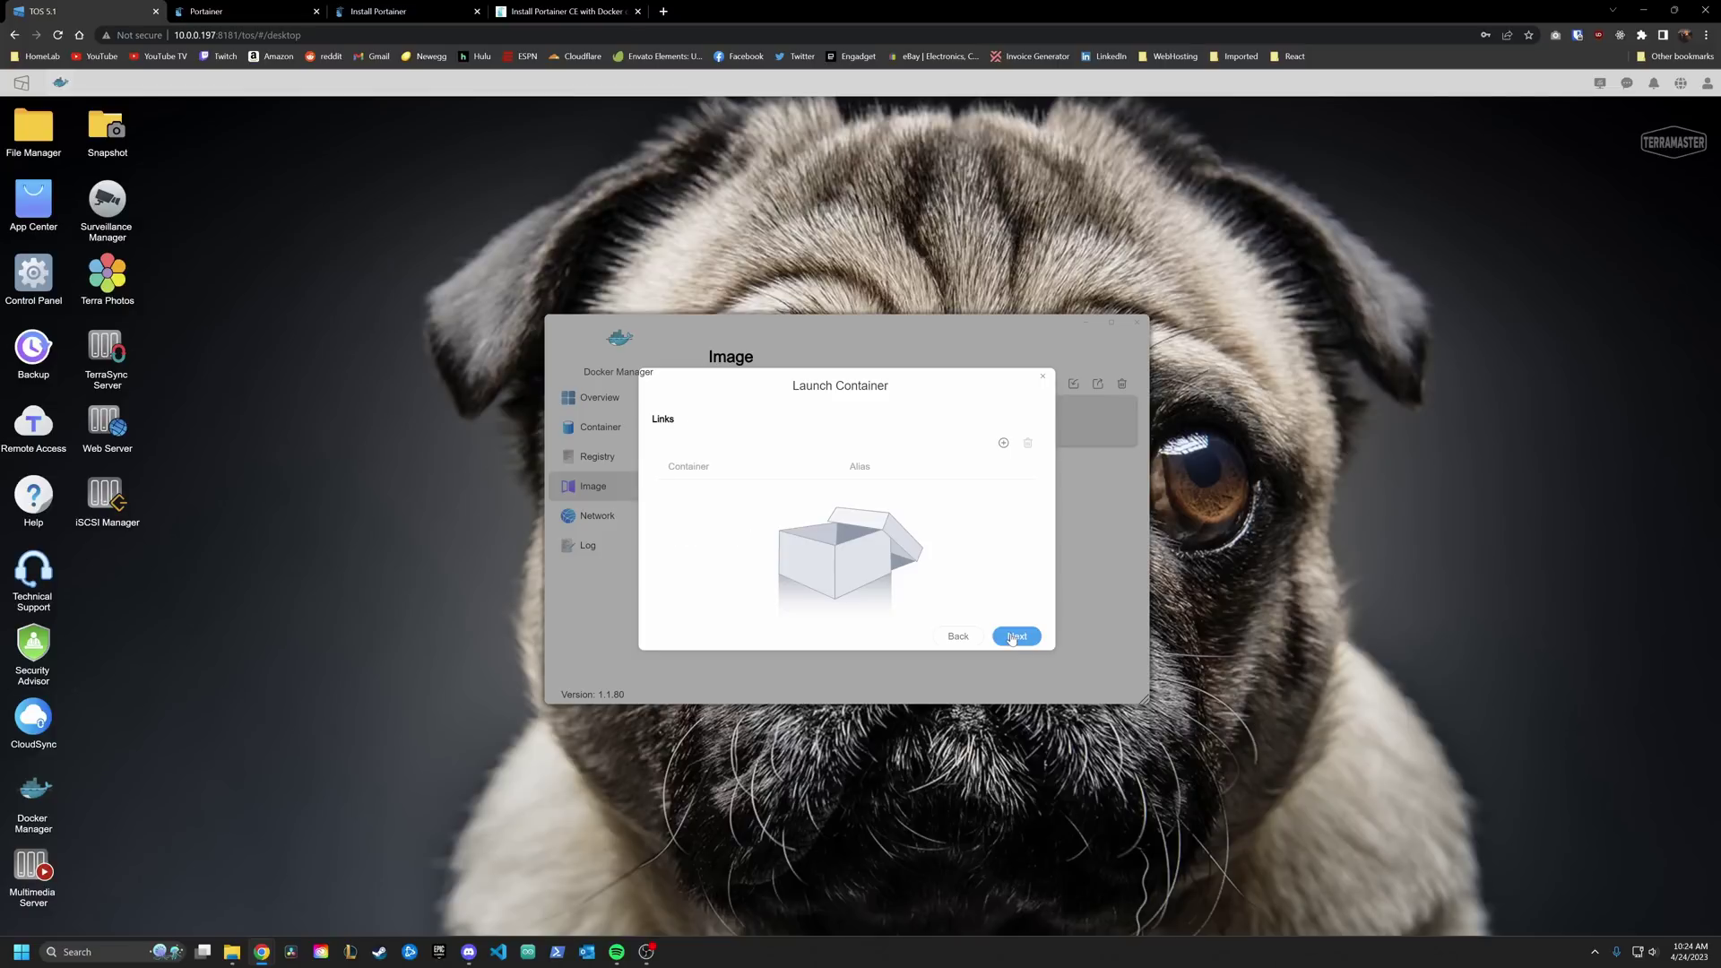
pyautogui.click(1011, 637)
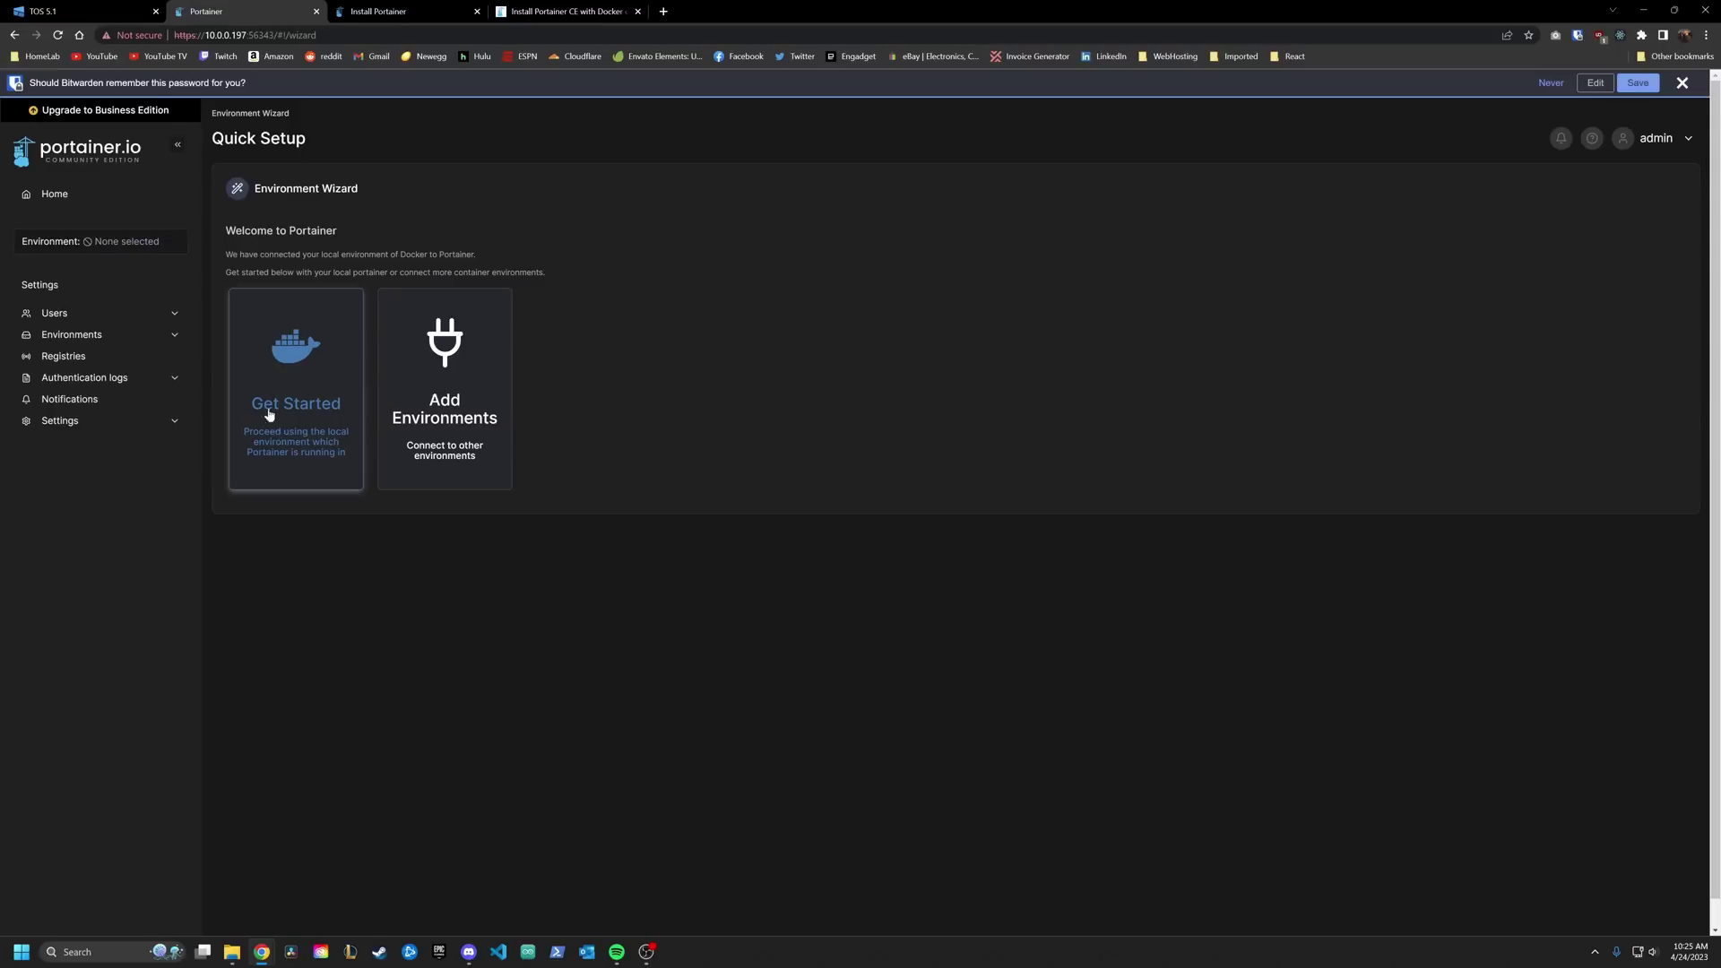
# Step: Choose Get Started in Portainer's Environment Wizard to use the local Docker environment
pyautogui.click(314, 432)
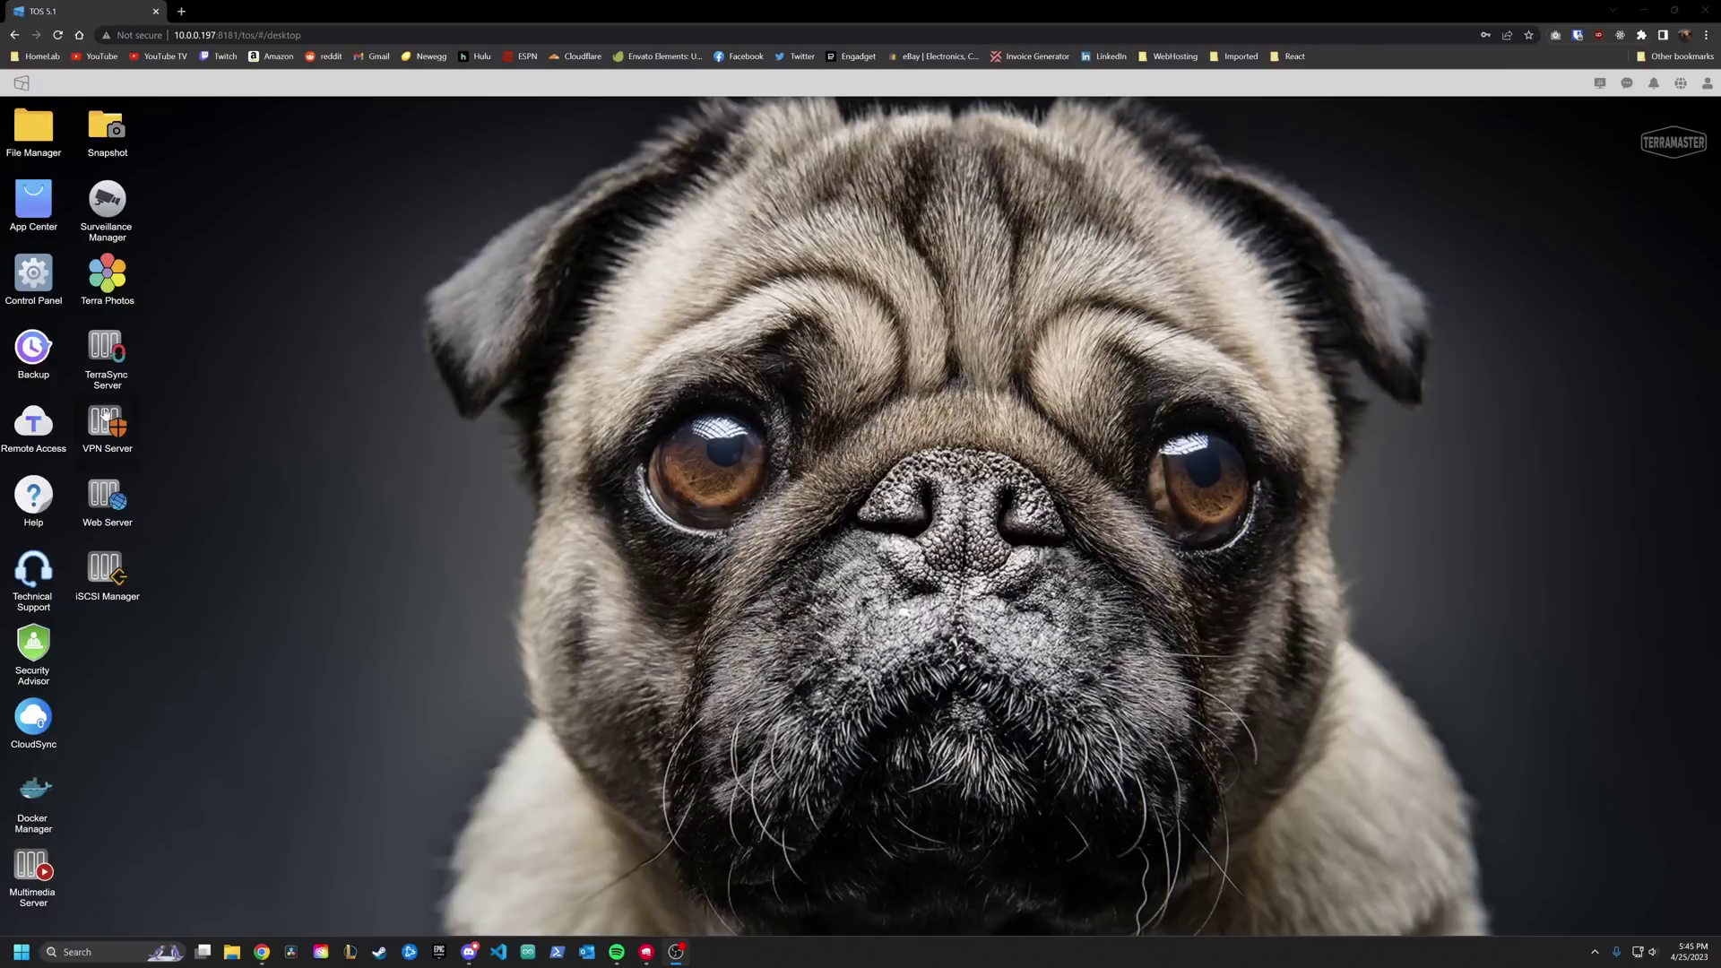
# Step: Open VPN Server and look through its PPTP, OpenVPN and L2TP/IPsec pages
pyautogui.click(106, 415)
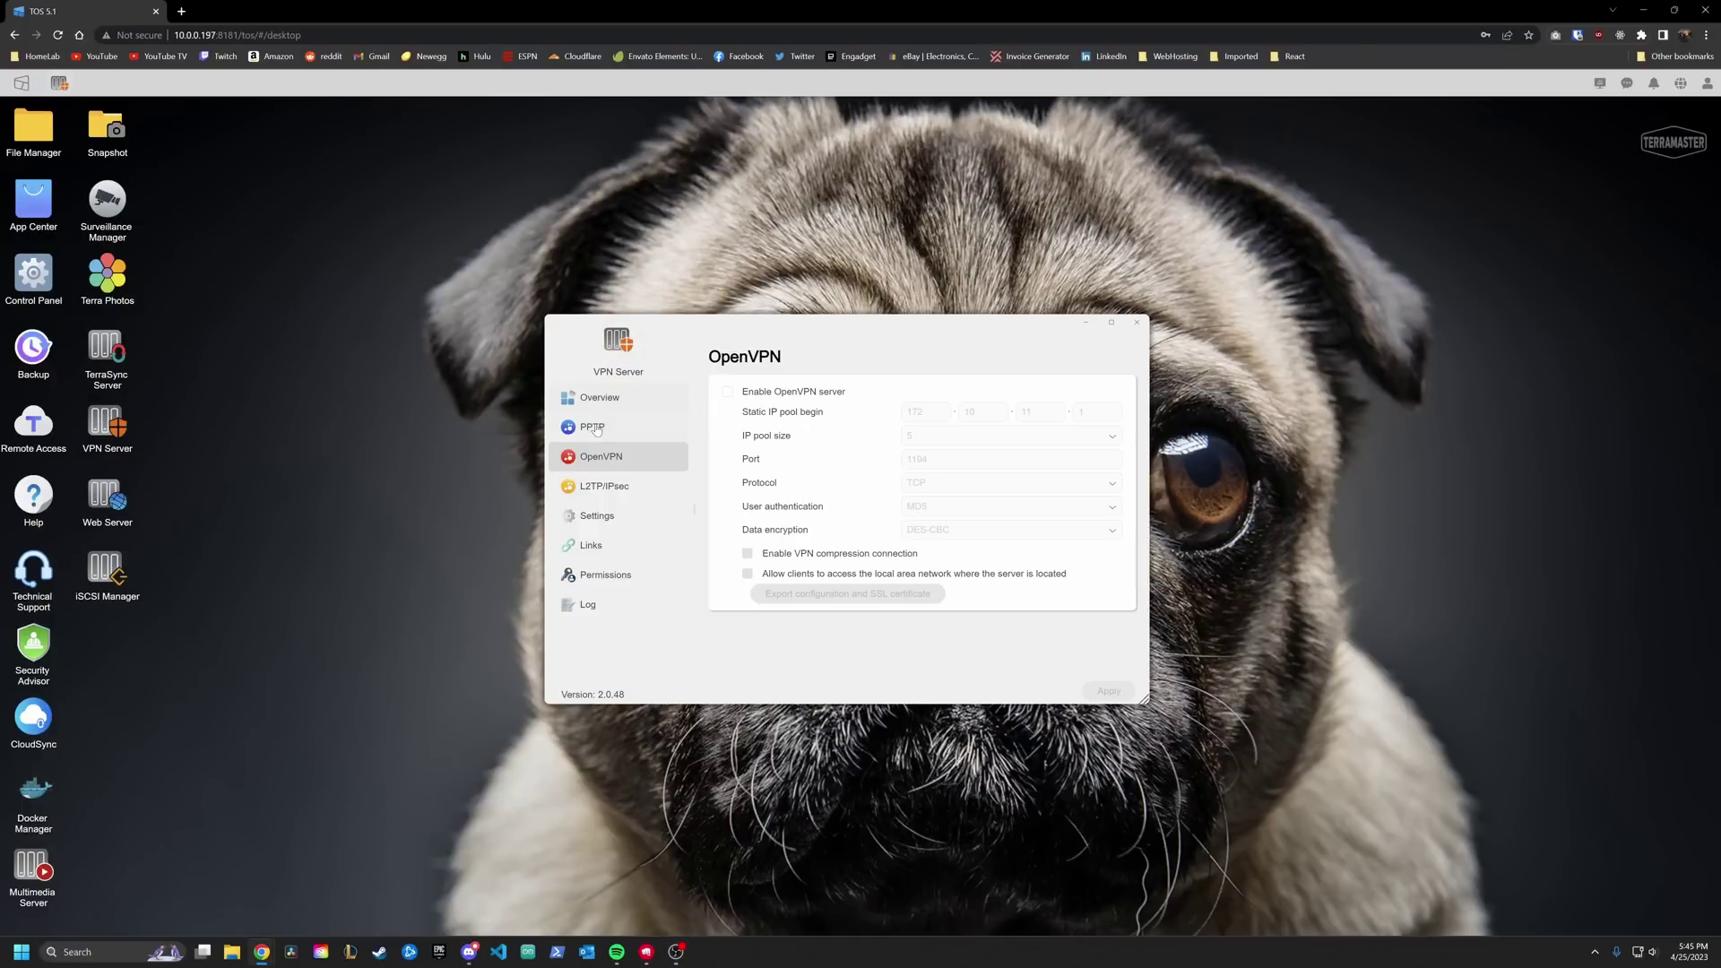
pyautogui.click(596, 430)
pyautogui.click(598, 458)
pyautogui.click(605, 487)
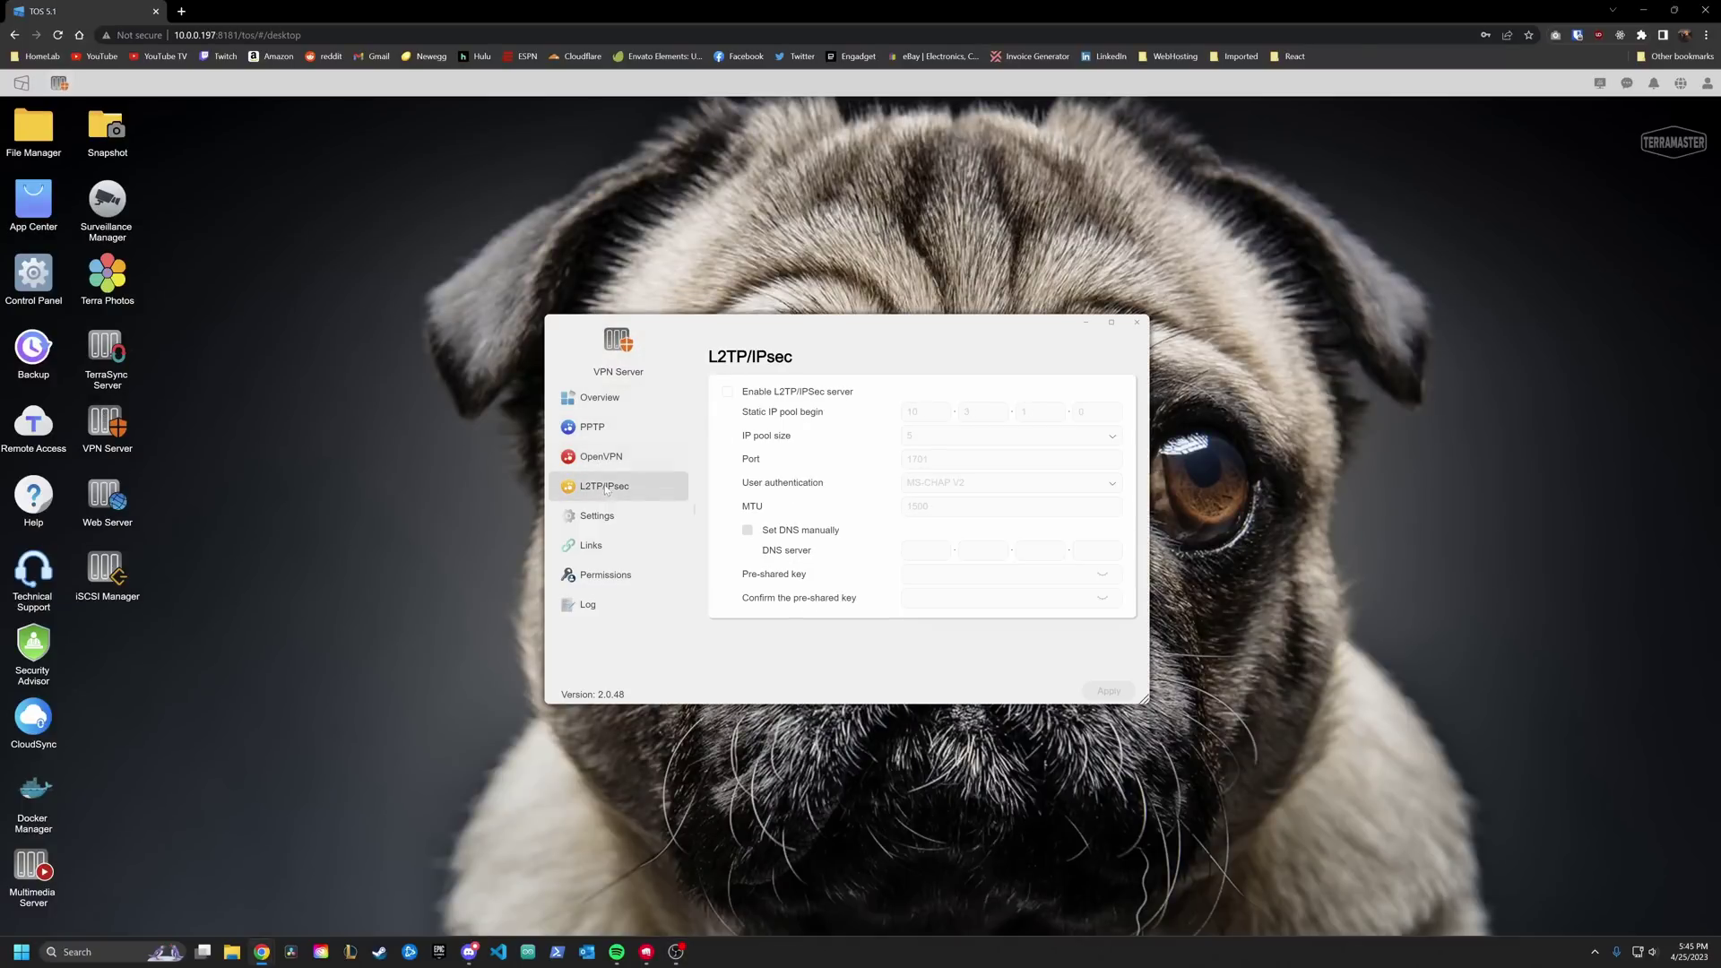
pyautogui.click(615, 460)
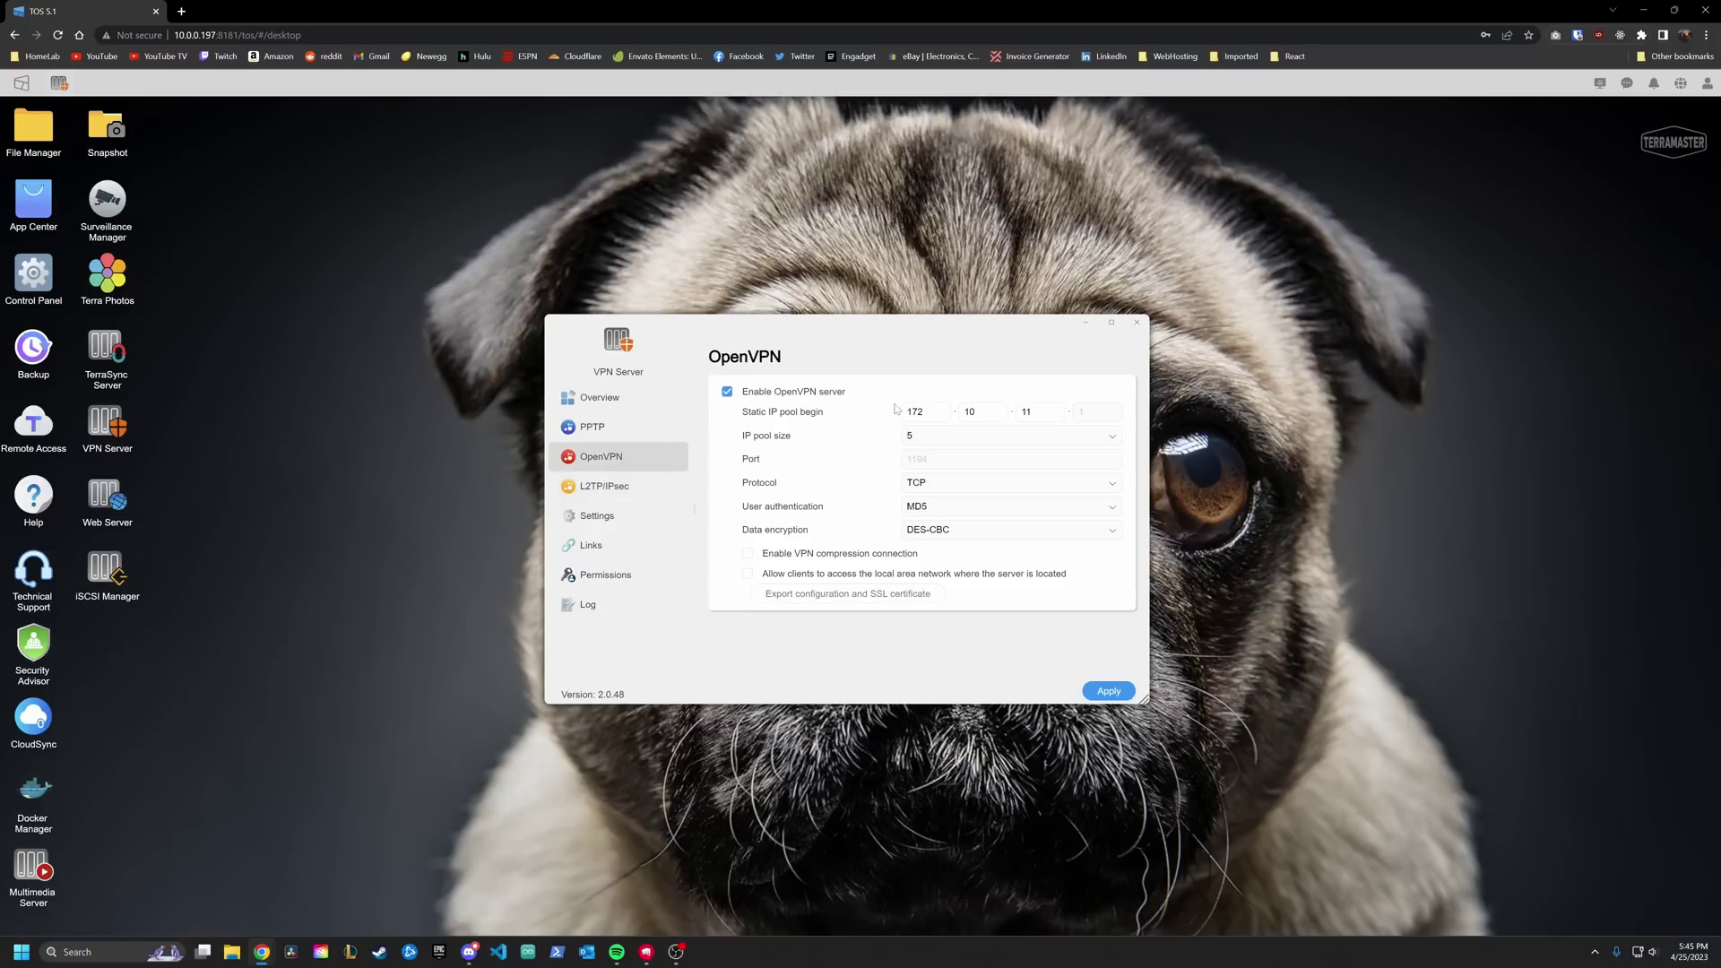
# Step: Enable OpenVPN with IP pool size 20, apply, then export the configuration and SSL certificate
pyautogui.click(922, 519)
pyautogui.click(1091, 690)
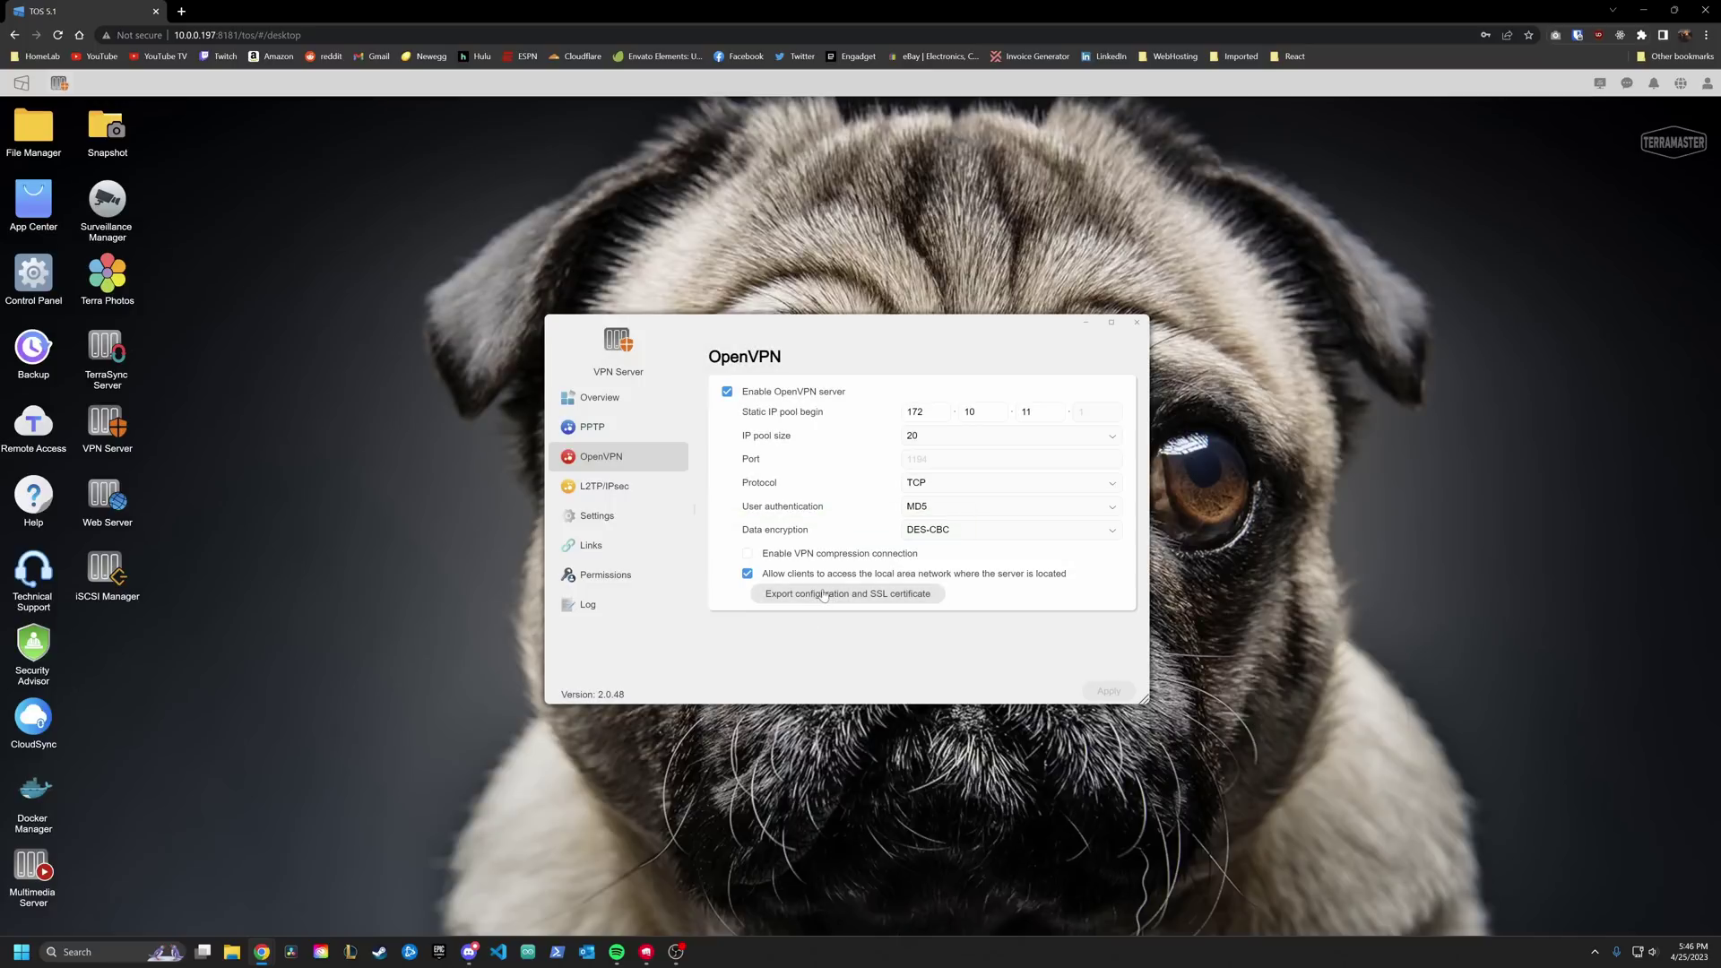
pyautogui.click(823, 595)
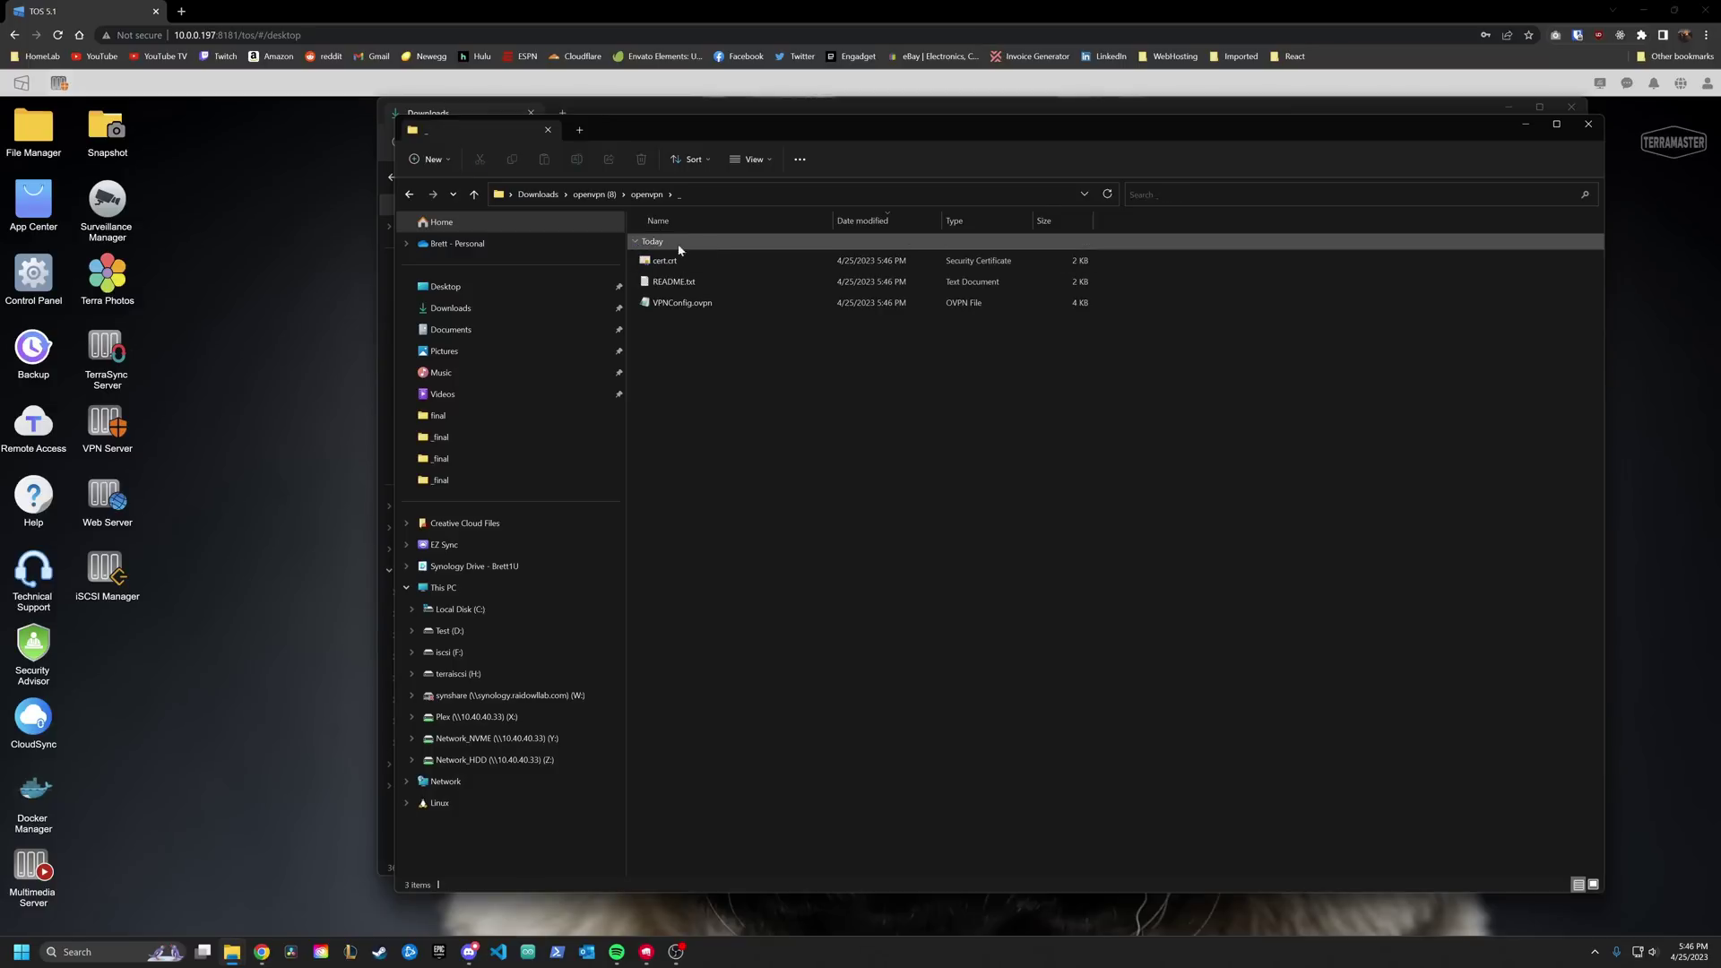
# Step: Open README.txt from the openvpn folder in Notepad, then return to the tnas.online tab
pyautogui.click(676, 285)
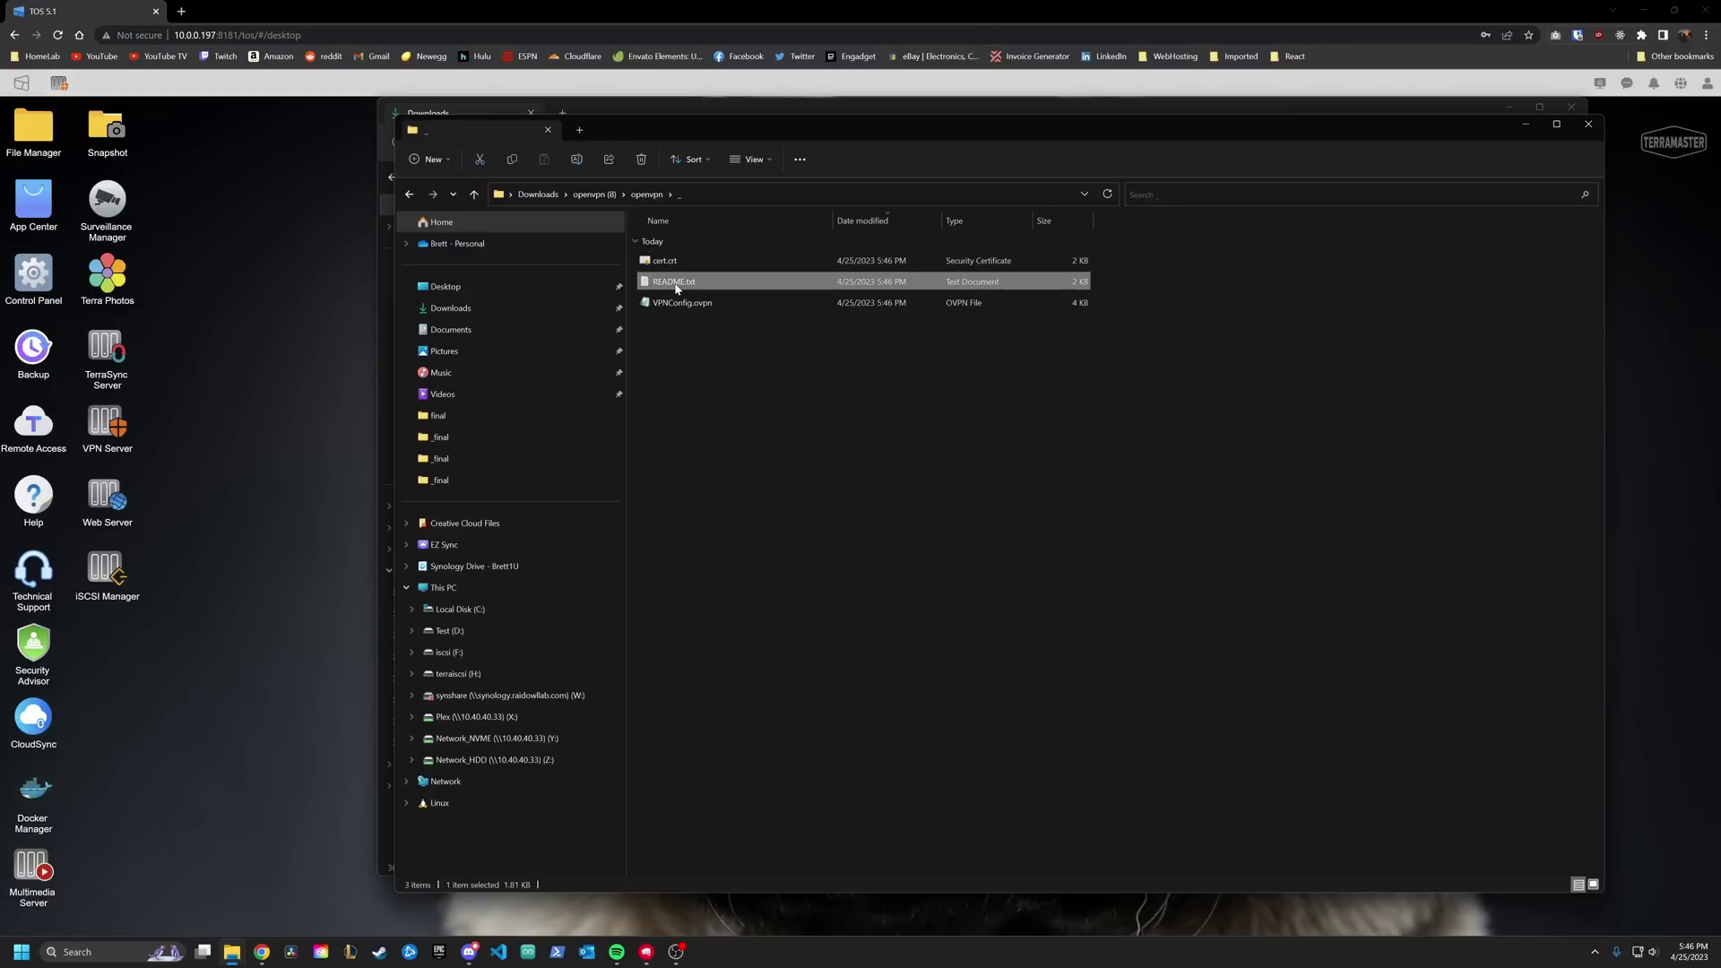
pyautogui.doubleClick(676, 284)
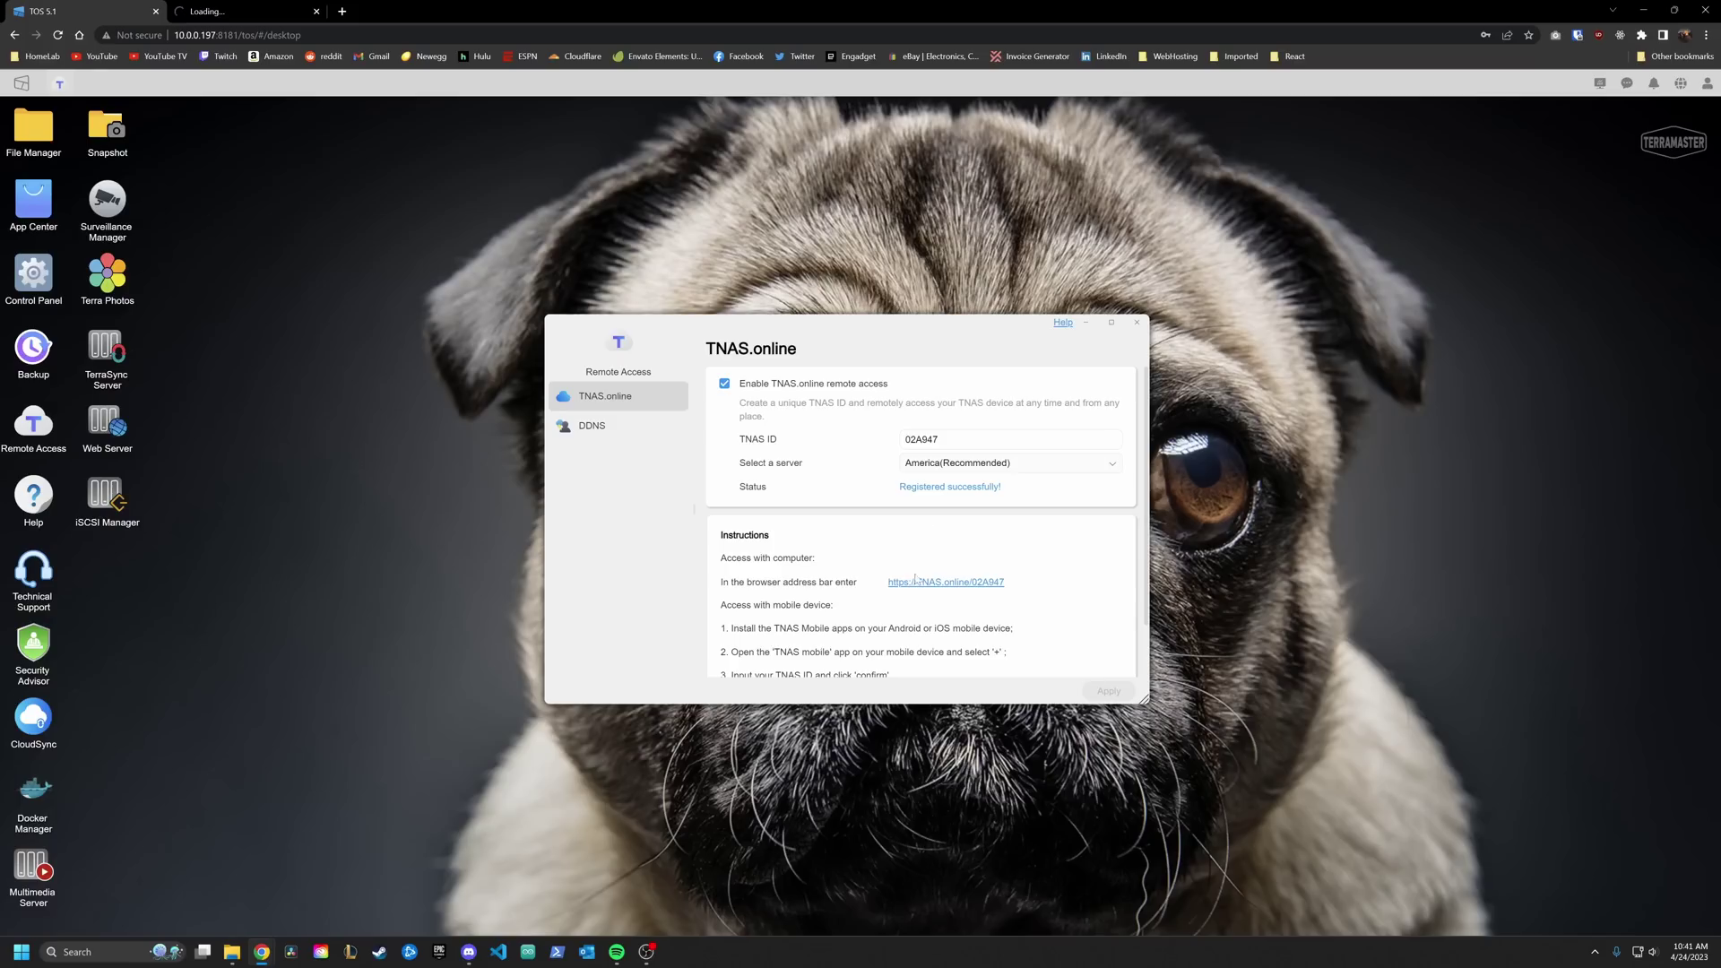
pyautogui.click(205, 16)
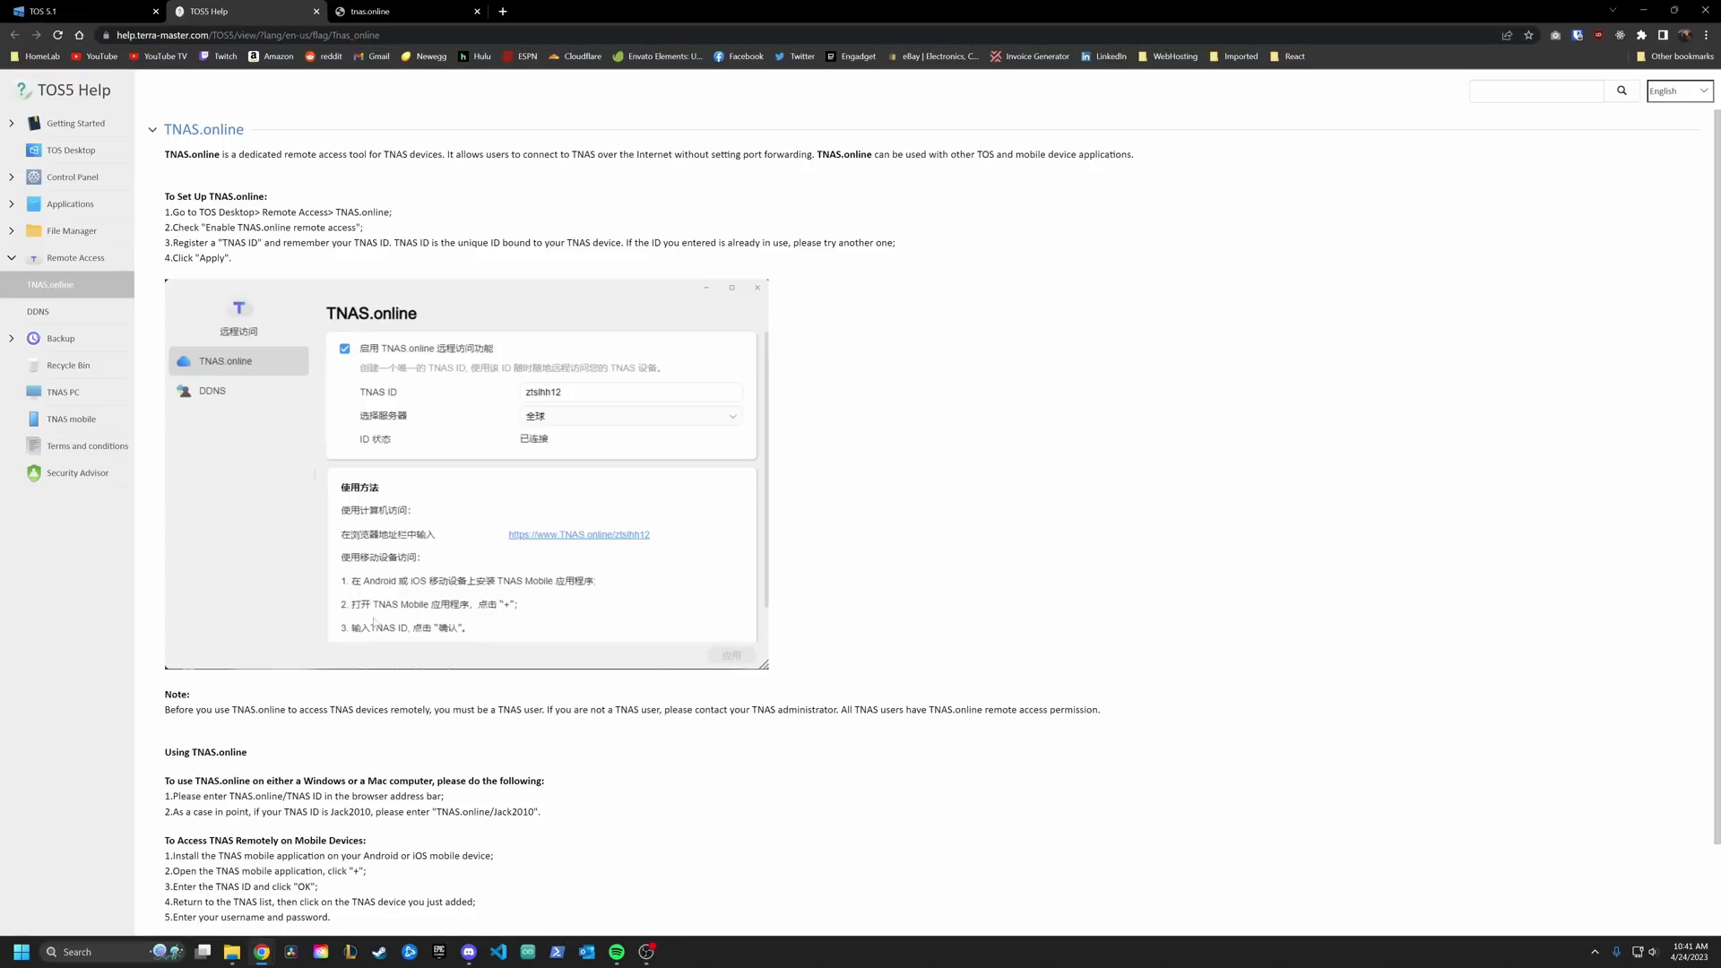
# Step: Scroll through the TNAS.online help article and close the TOS5 Help tab
pyautogui.scroll(-1, 941, 516)
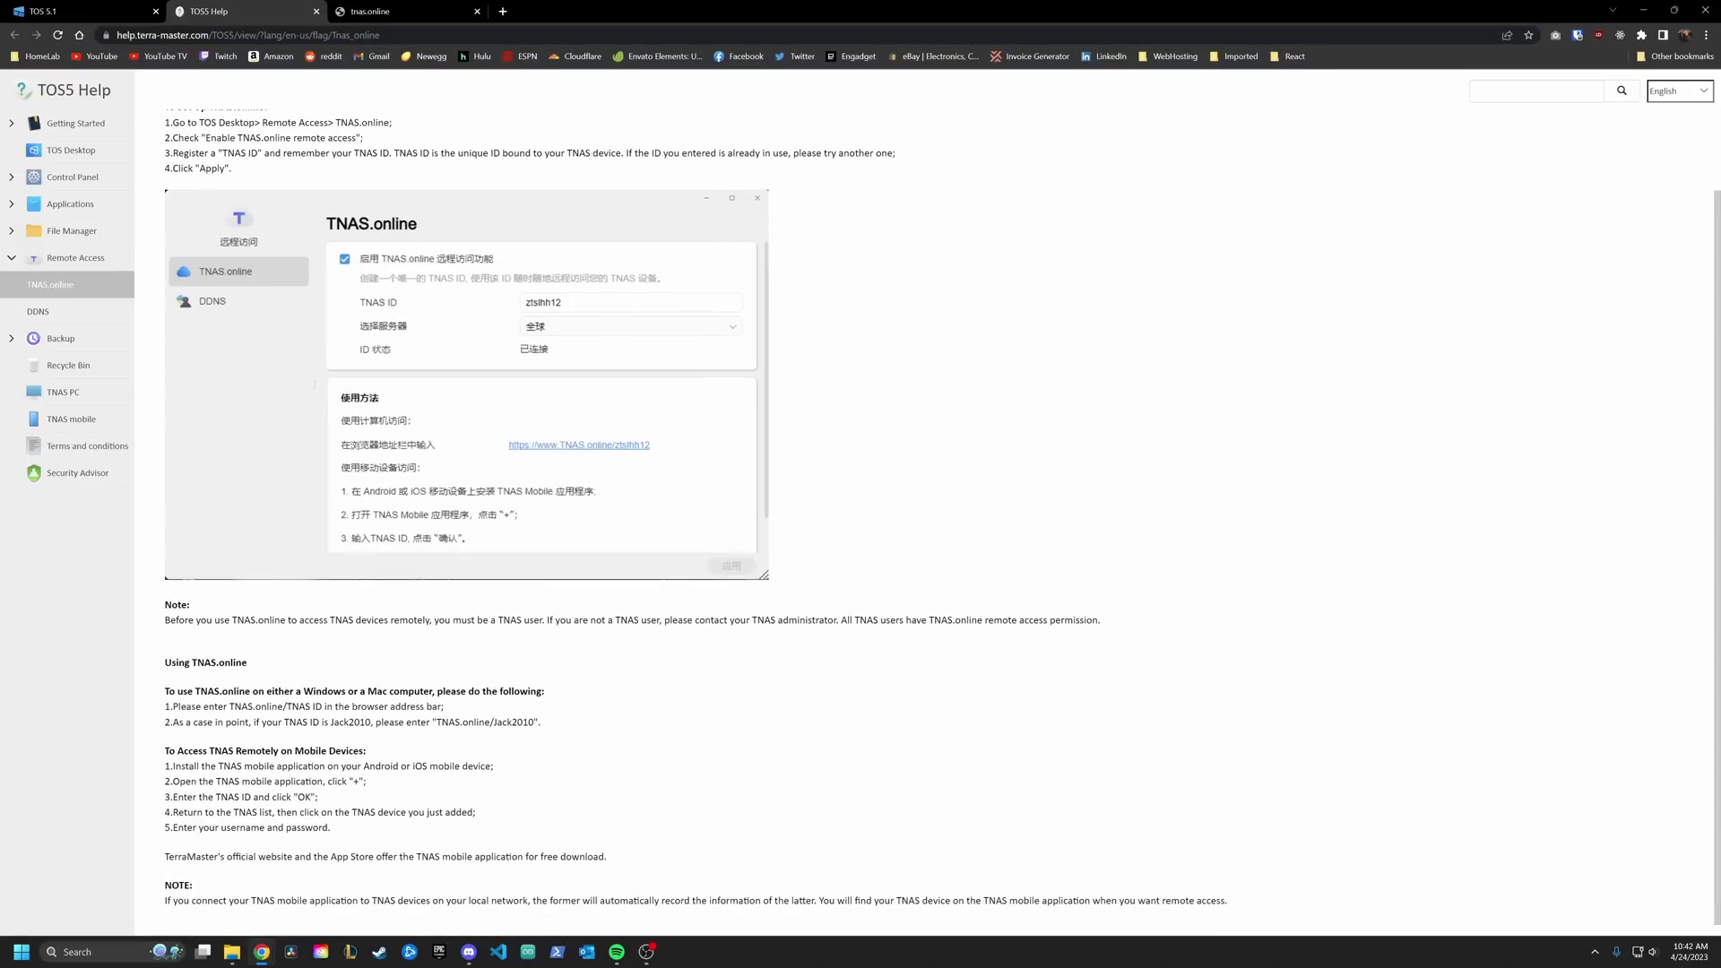
pyautogui.click(316, 11)
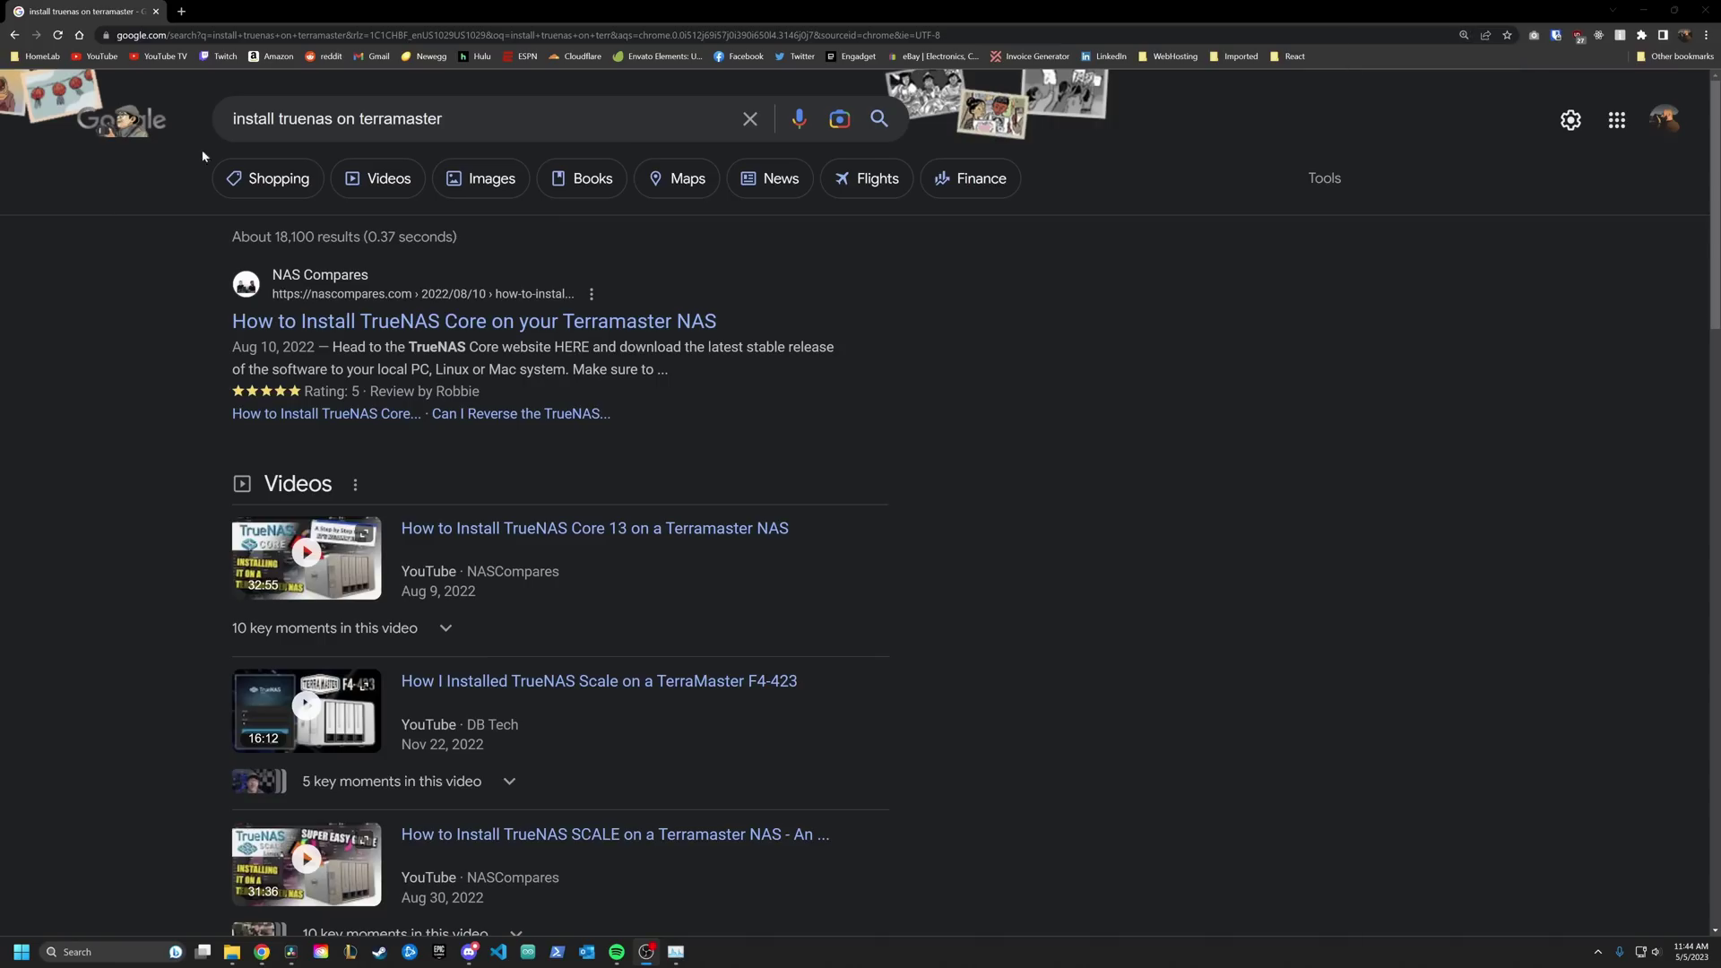
pyautogui.scroll(-6, 681, 305)
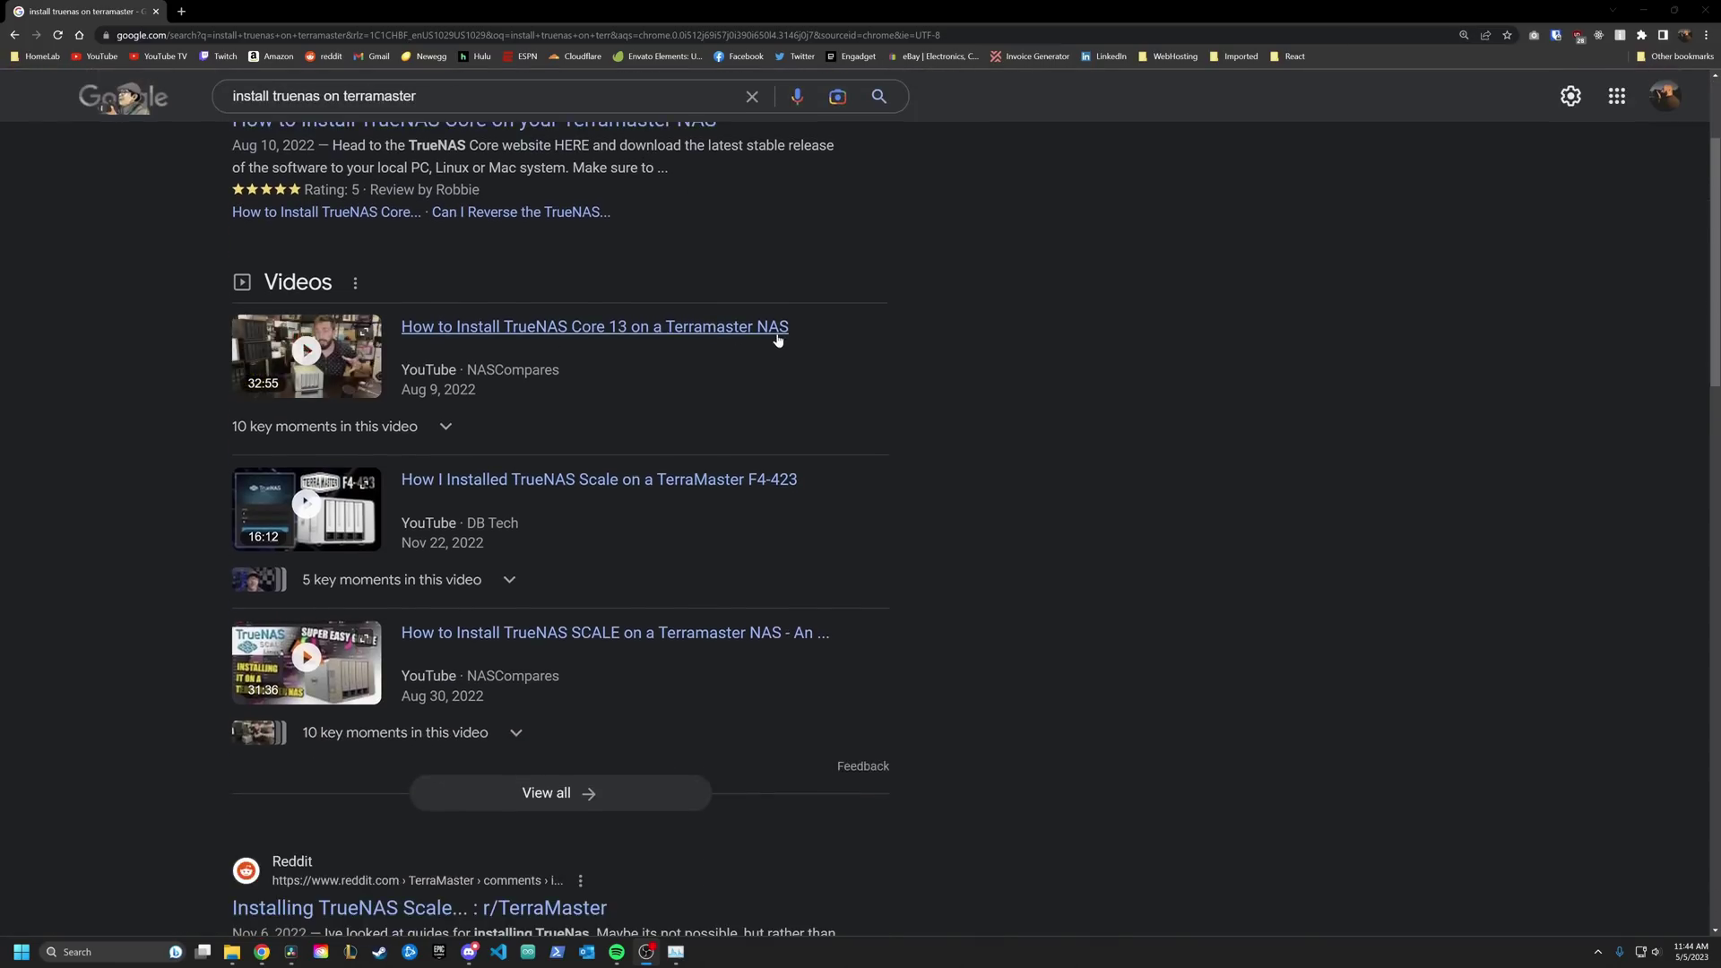
pyautogui.scroll(-3, 945, 431)
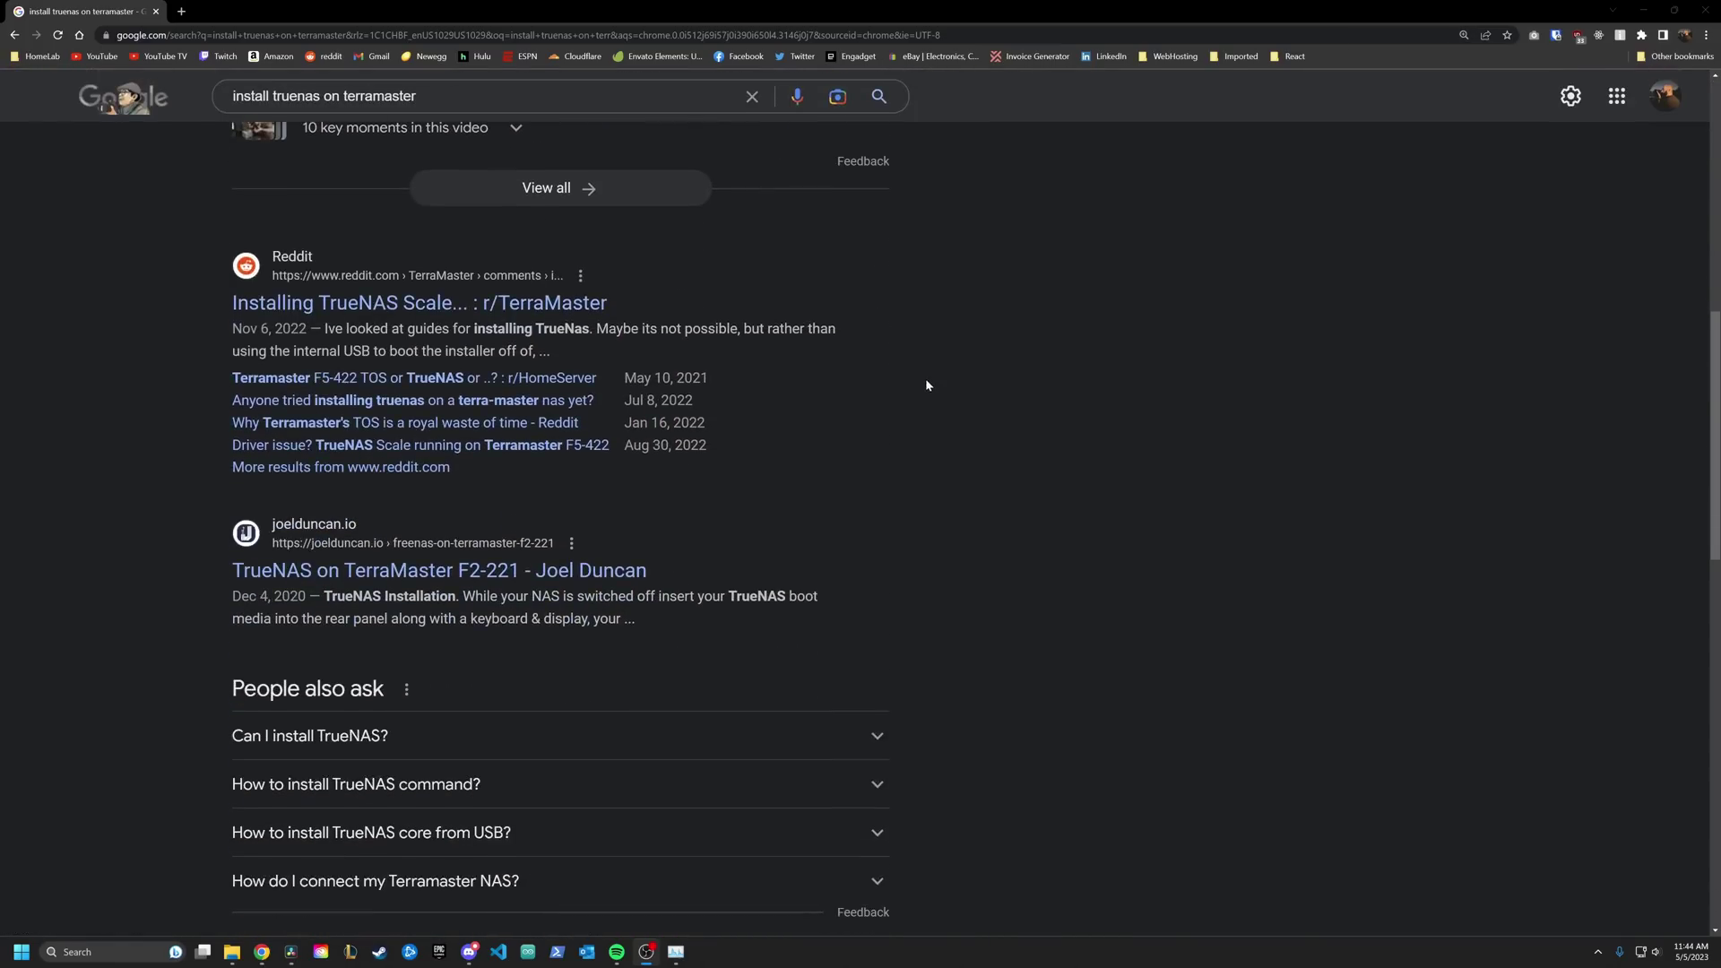
pyautogui.scroll(-3, 927, 384)
pyautogui.scroll(-6, 927, 384)
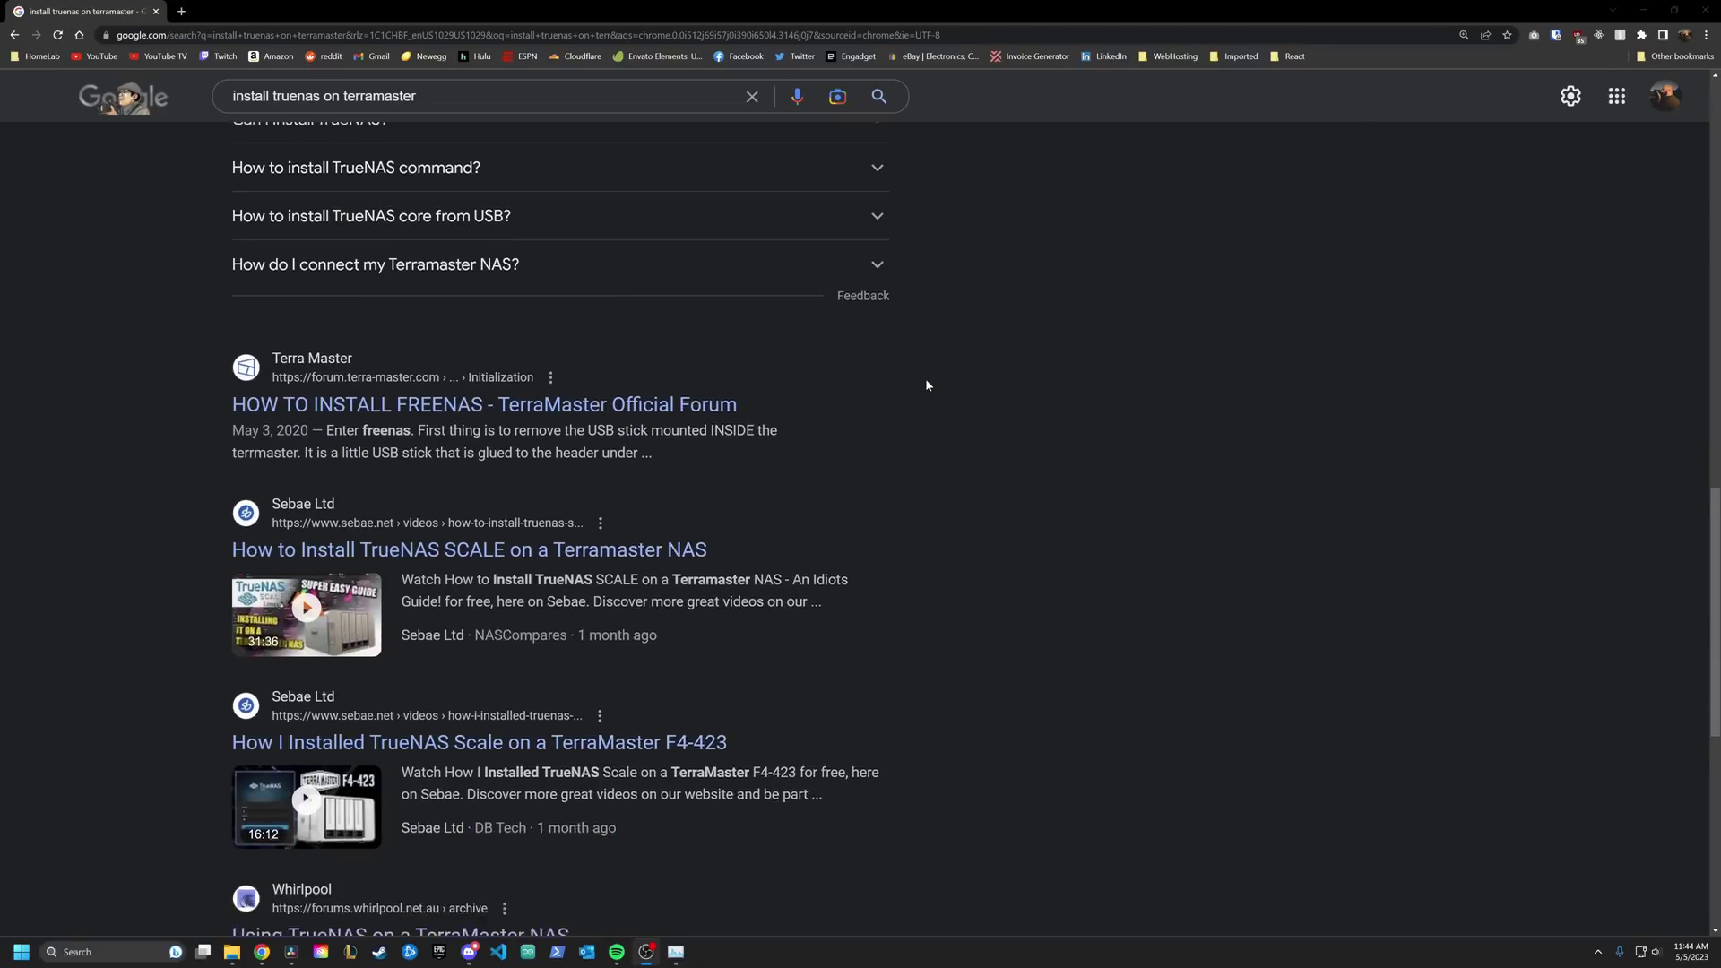
pyautogui.scroll(-1, 923, 386)
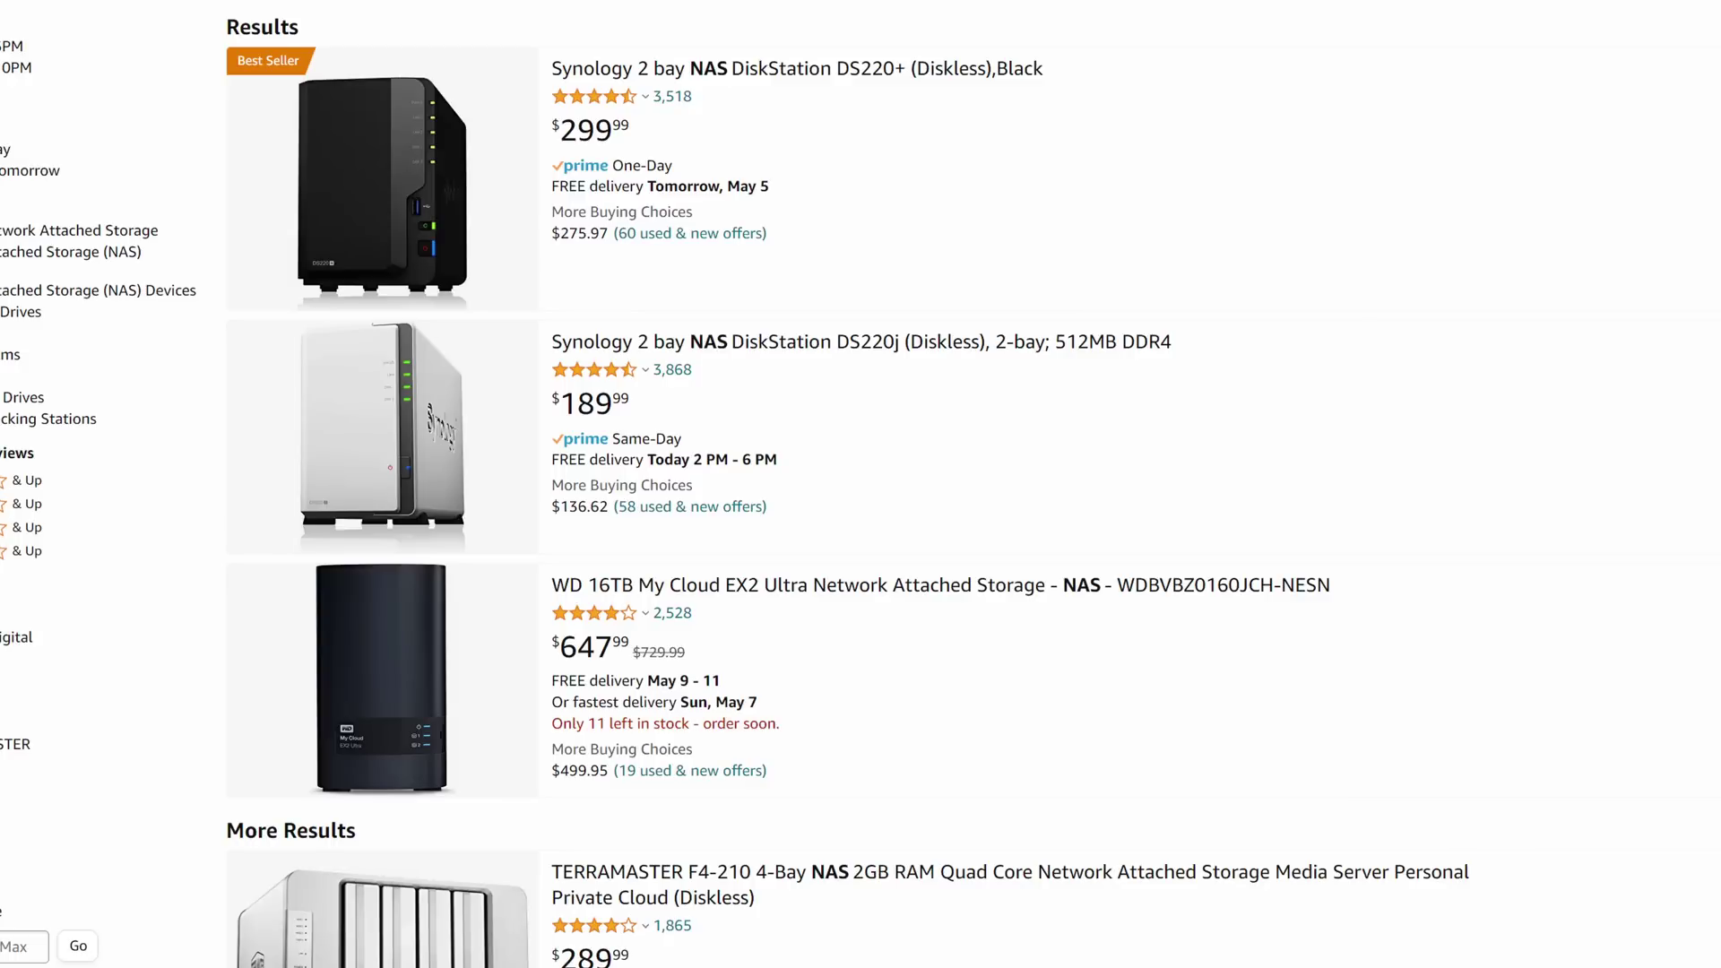
pyautogui.scroll(-20, 861, 484)
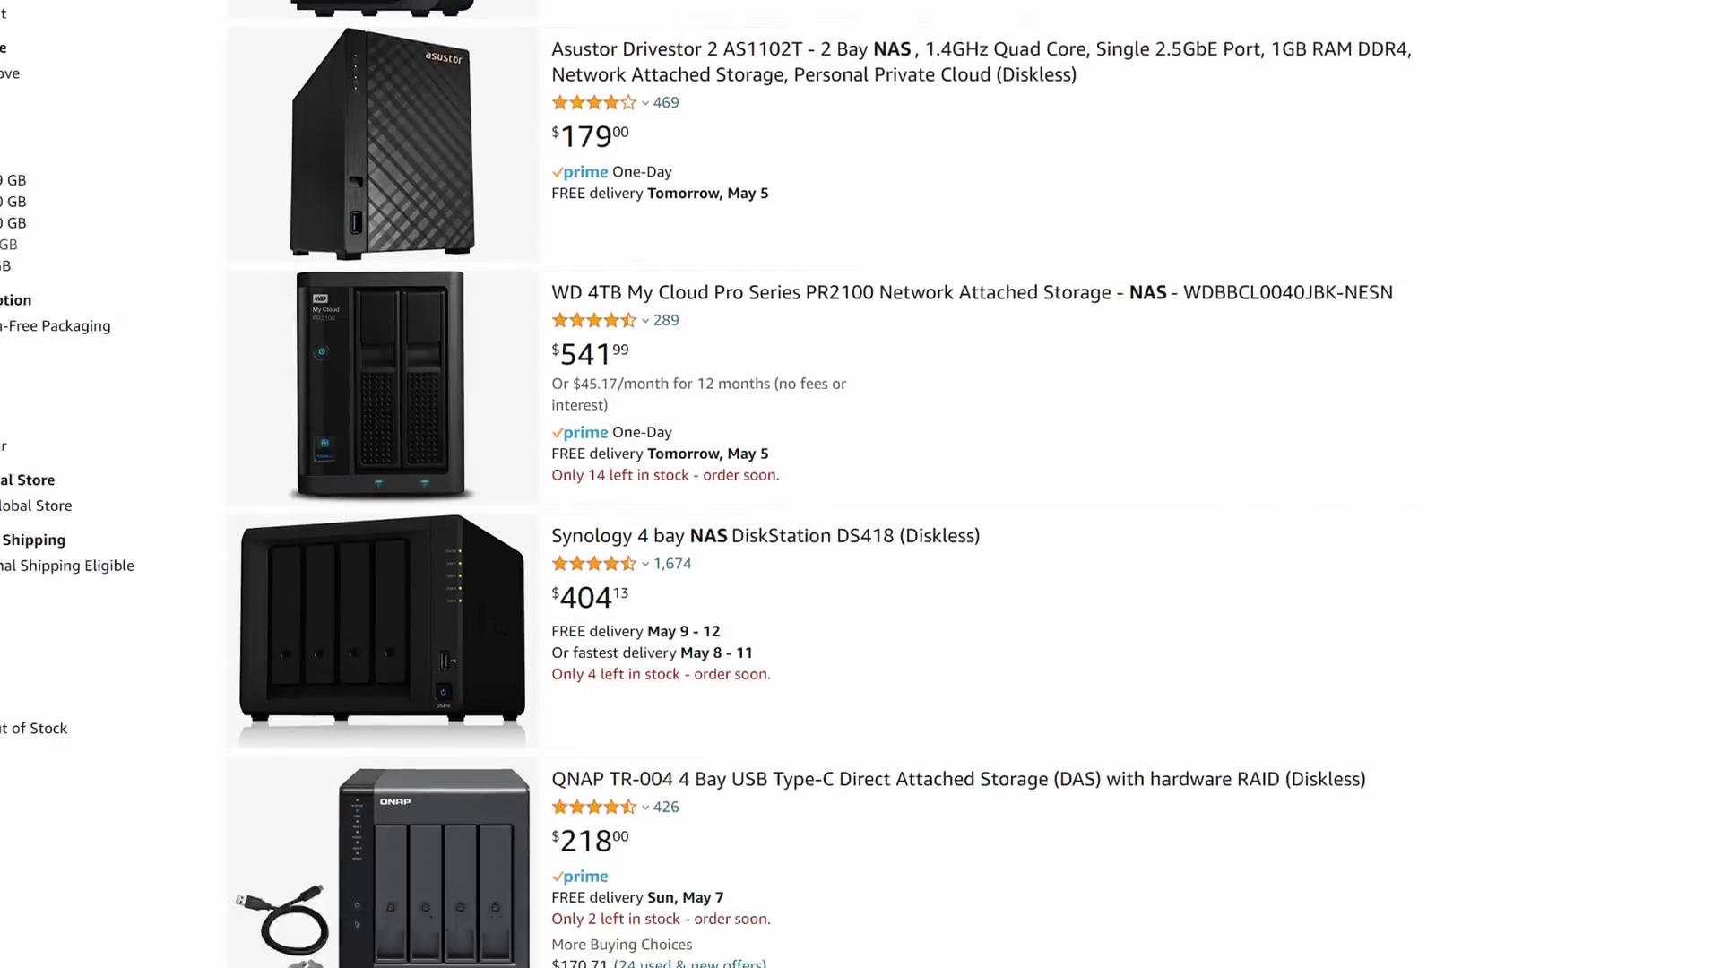
pyautogui.scroll(-18, 860, 484)
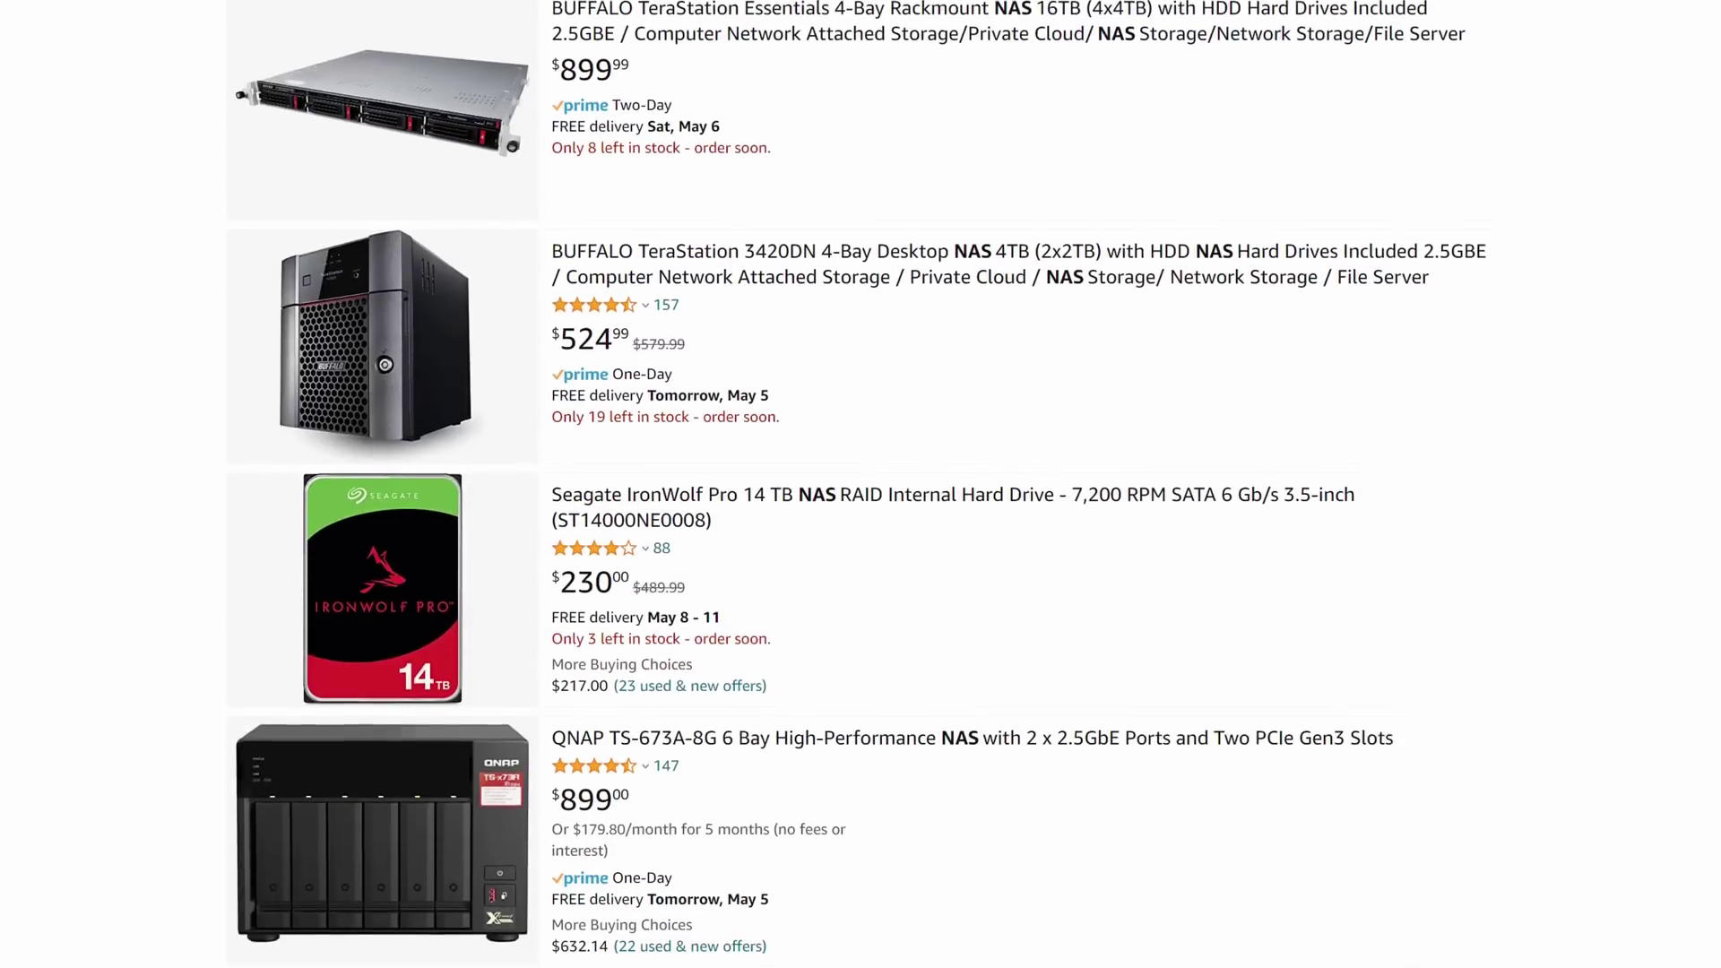